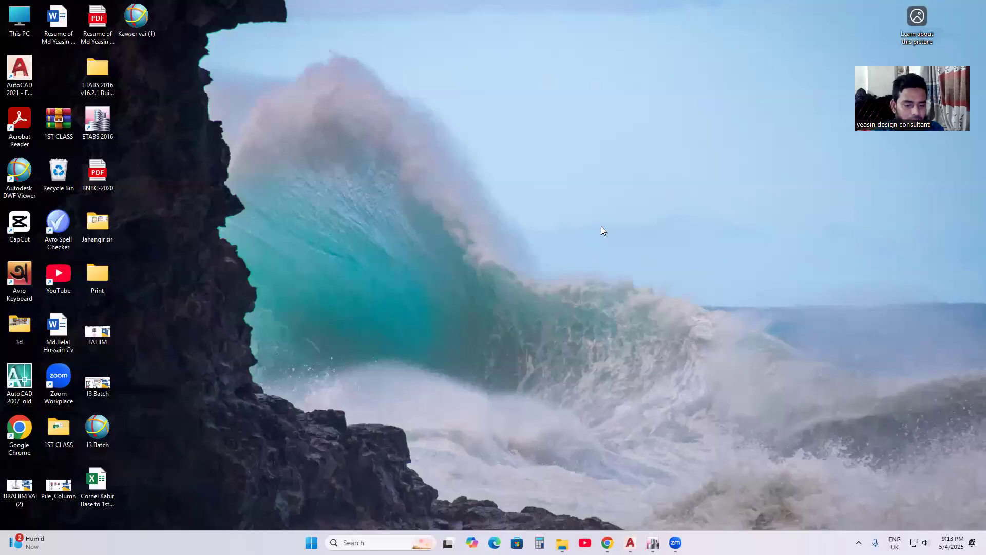
Open WhatsApp in the browser and view the handwritten PW load and floor finish calculation photo from the Structural Analysis etabs 13 batch chat
click(607, 543)
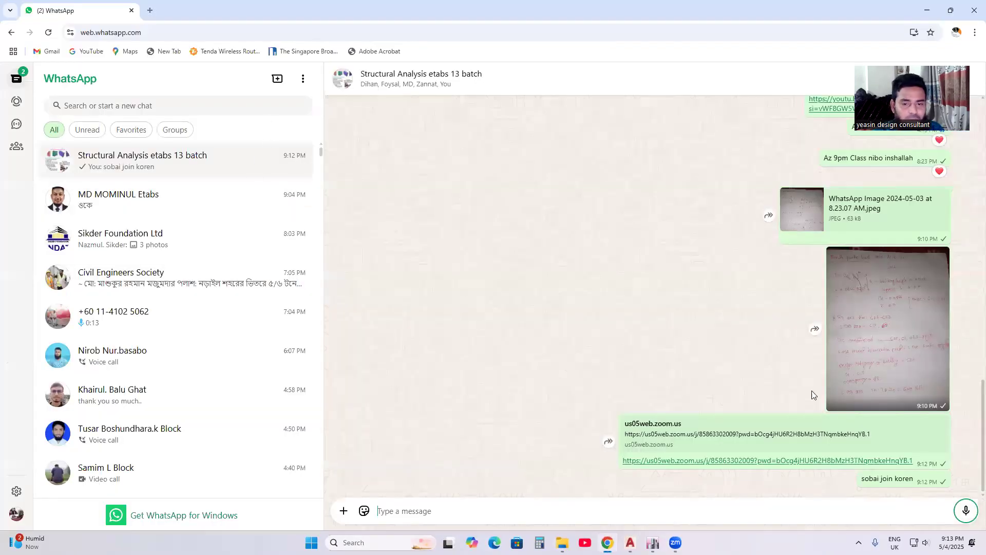
scroll(816, 382, up, 10)
scroll(854, 343, up, 15)
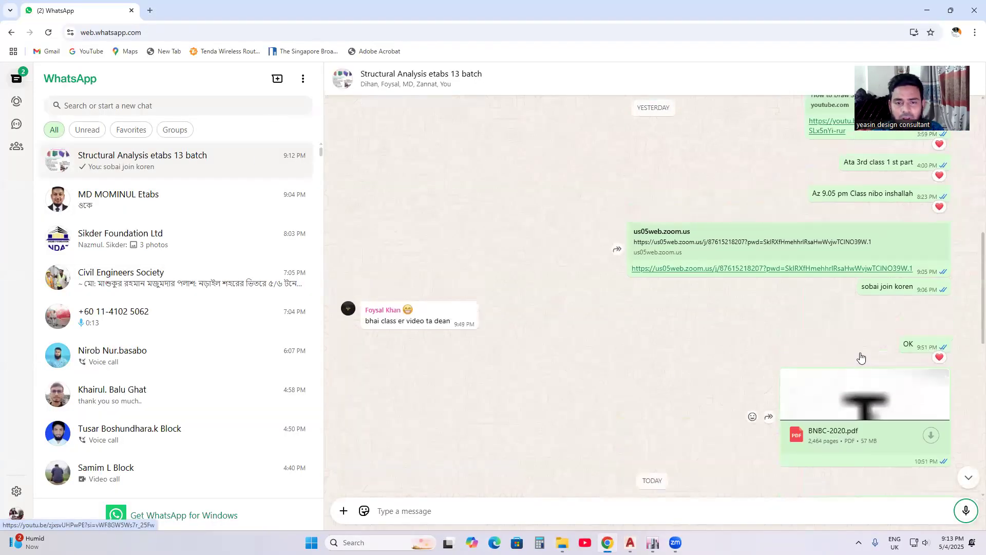
scroll(846, 318, up, 3)
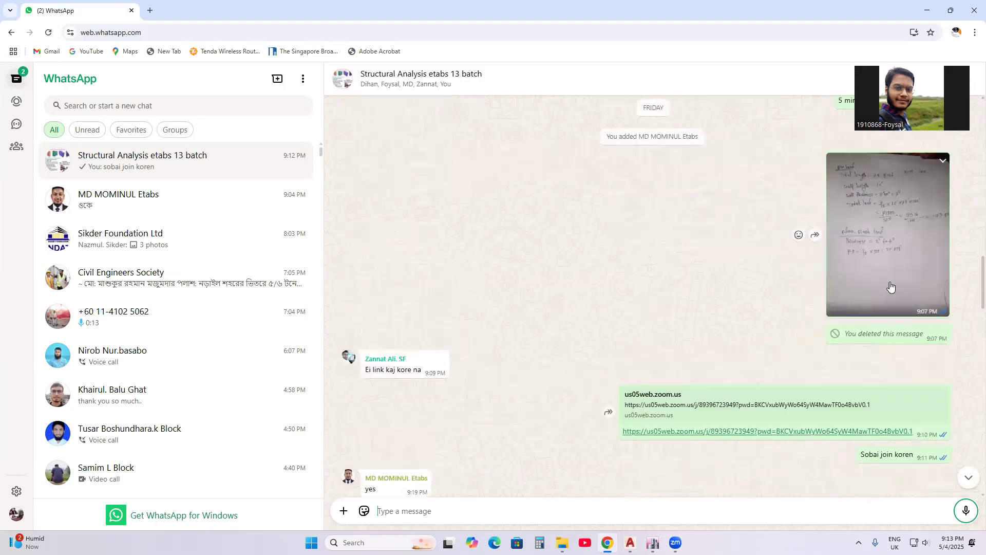
click(892, 262)
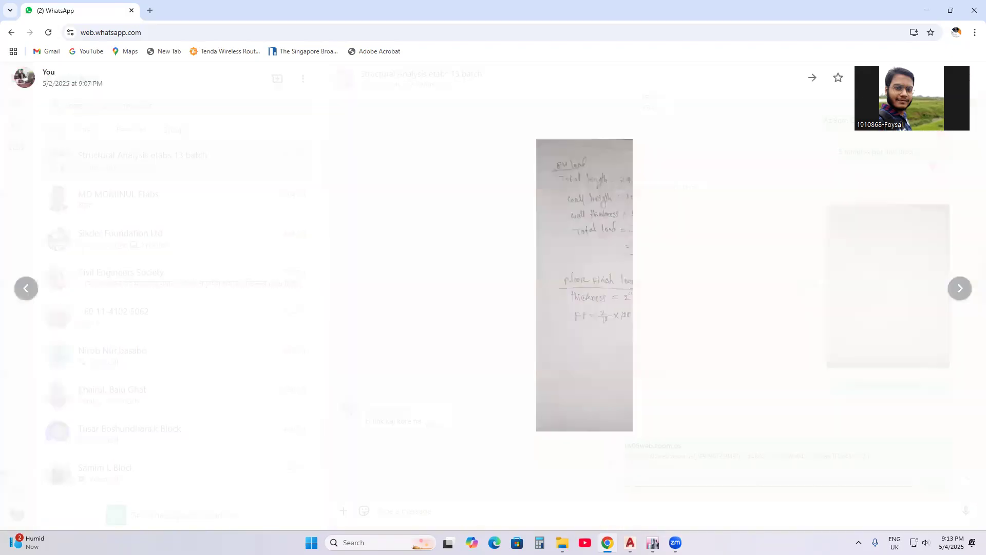
Download the PW load and floor finish photo, open it in the maximised image viewer, and minimise both windows
click(941, 78)
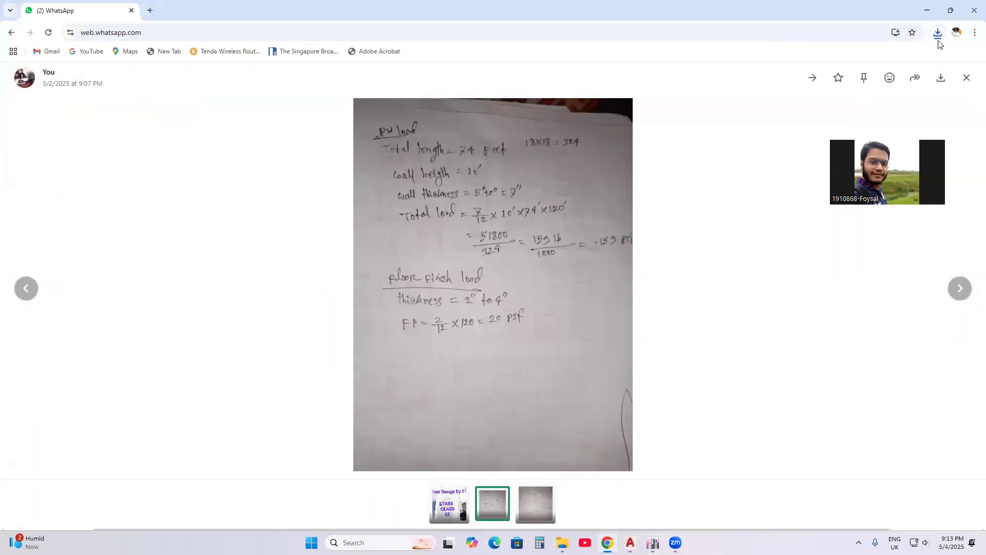
click(938, 33)
click(857, 81)
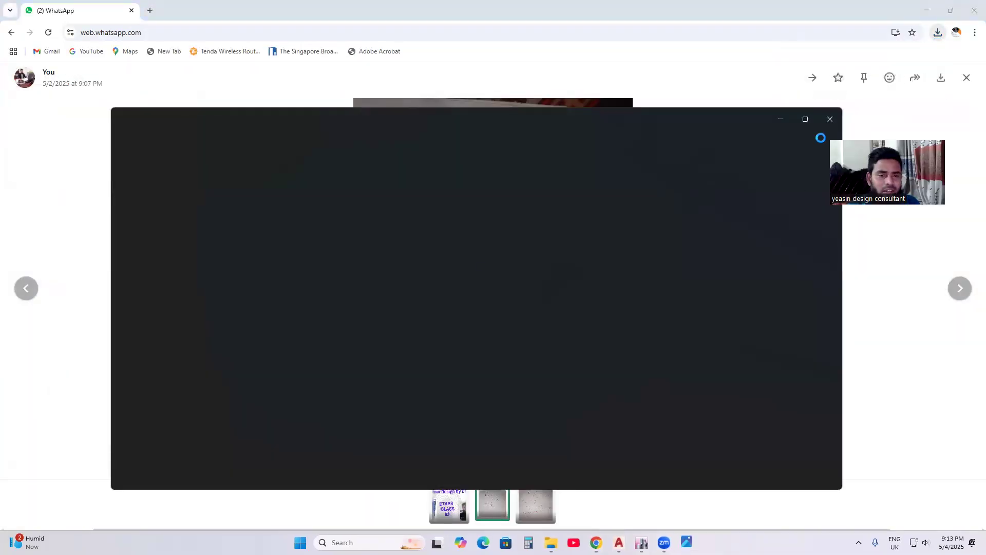
click(805, 119)
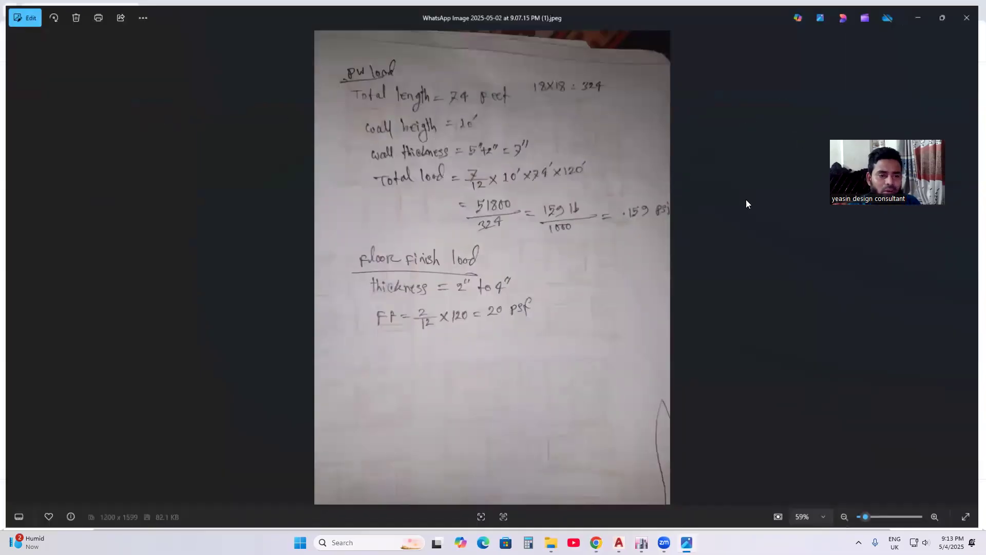
click(926, 10)
click(920, 7)
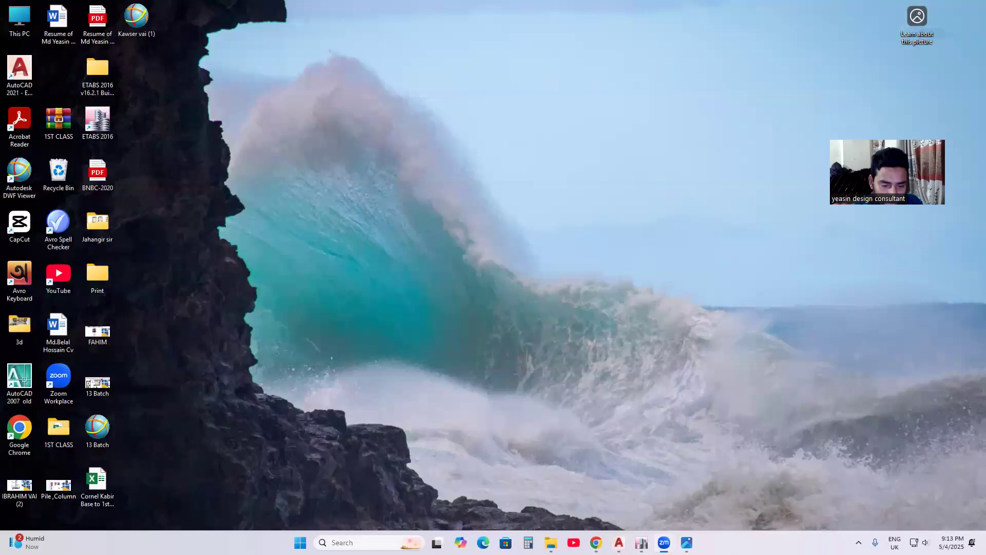
Switch to ETABS and show the GF plan in place of the 3-D view and the 3-D model in place of the Base plan
click(641, 543)
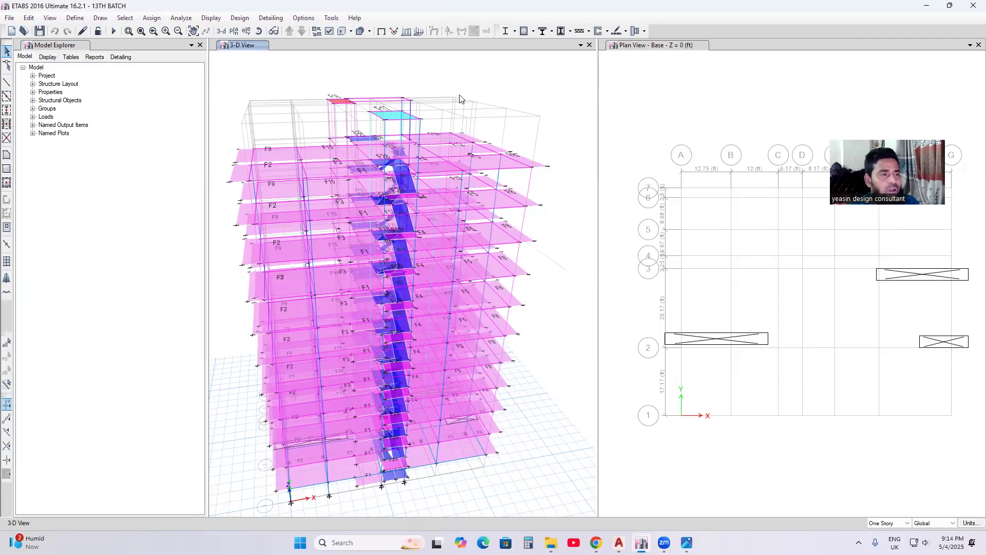
click(234, 31)
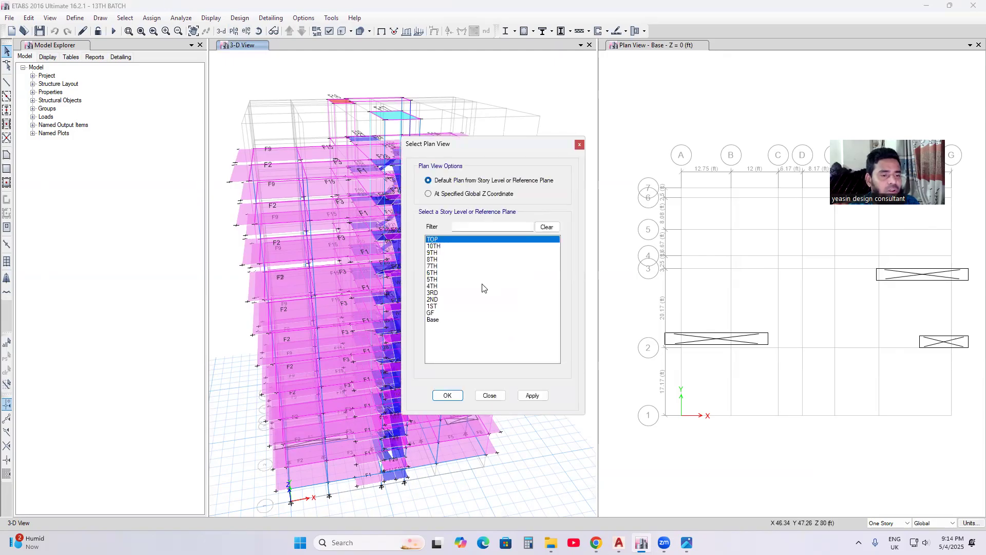
click(432, 313)
click(532, 396)
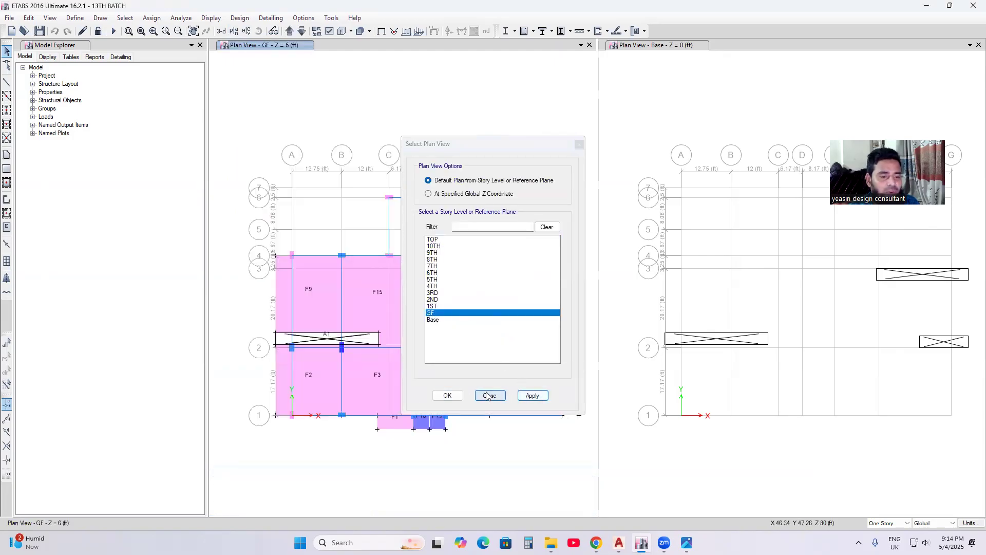
click(490, 395)
click(655, 143)
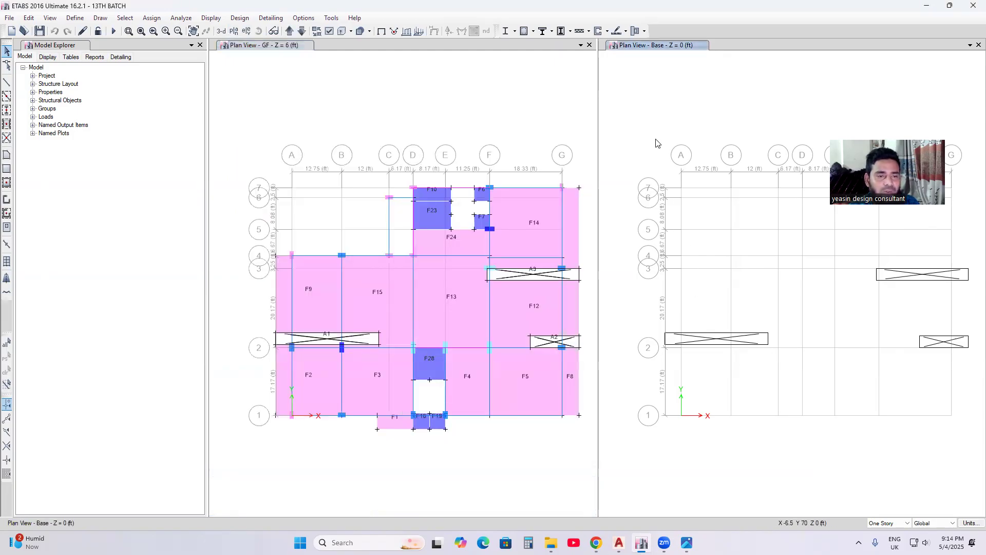
click(221, 31)
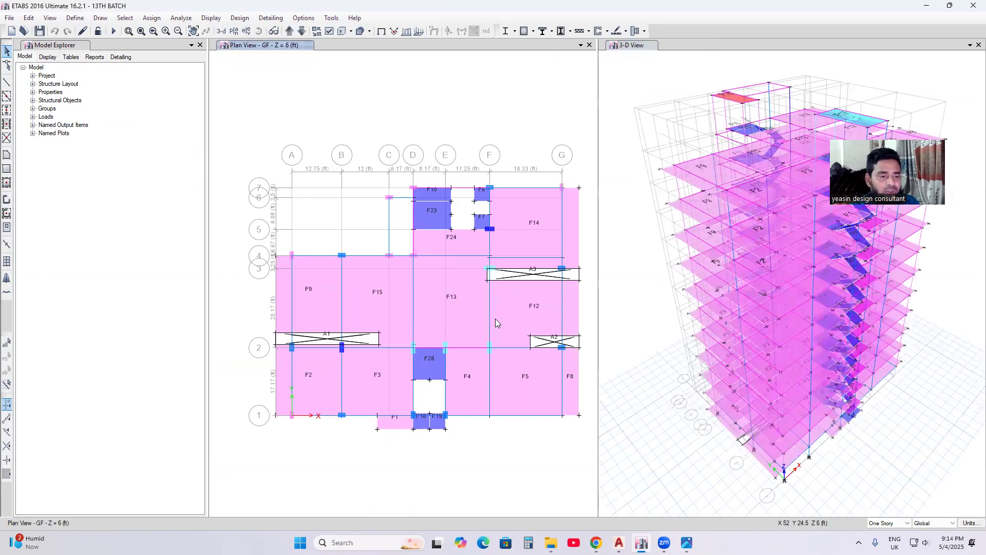
middle_drag(495, 318, 467, 315)
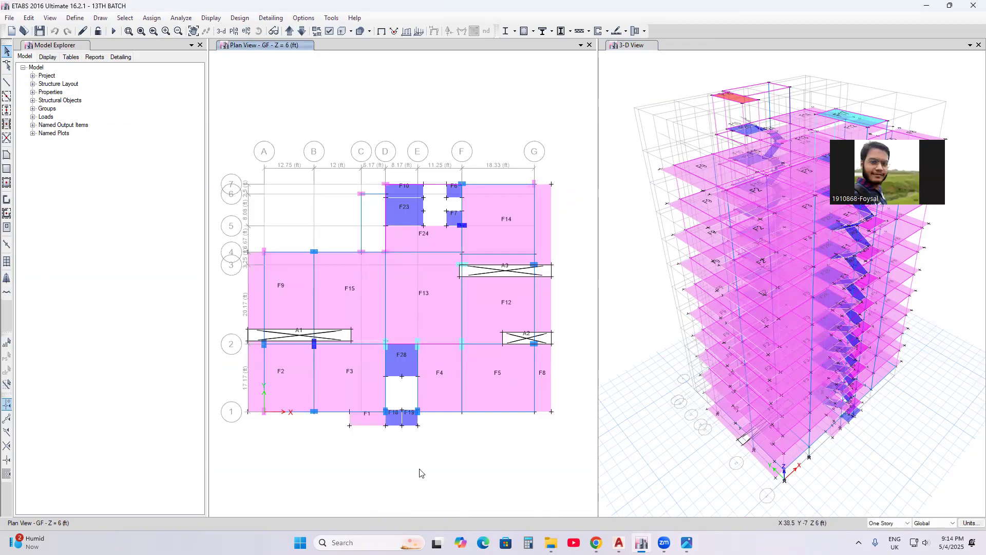
Switch to AutoCAD and examine the room, wall and column layout of the 13 Batch floor plan
click(618, 542)
scroll(467, 379, down, 1)
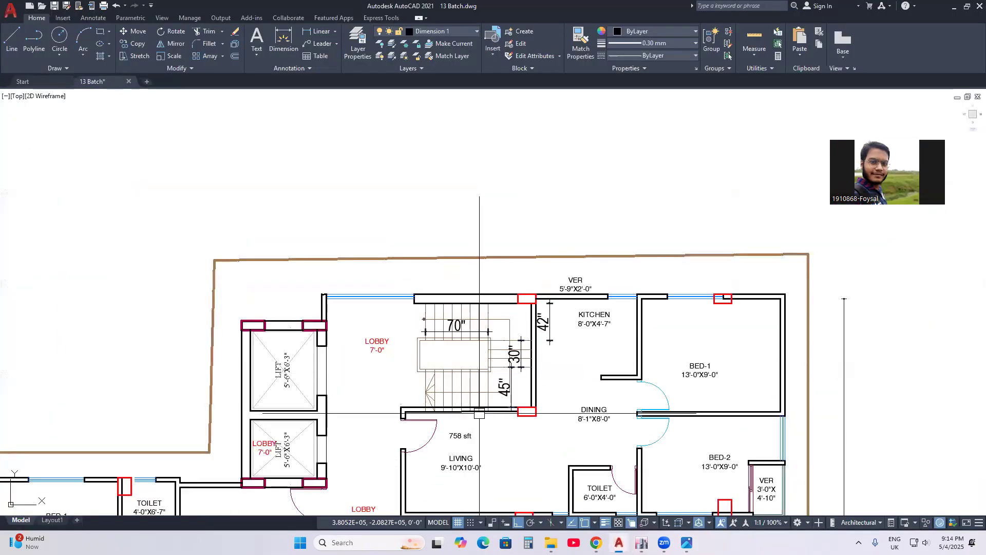
middle_drag(484, 420, 451, 309)
middle_drag(648, 258, 555, 306)
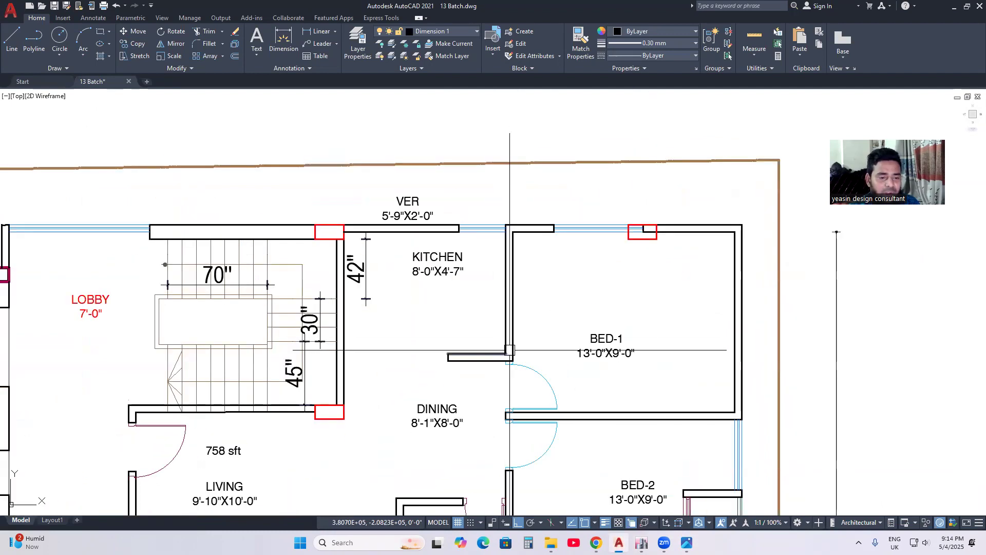
middle_drag(528, 324, 513, 346)
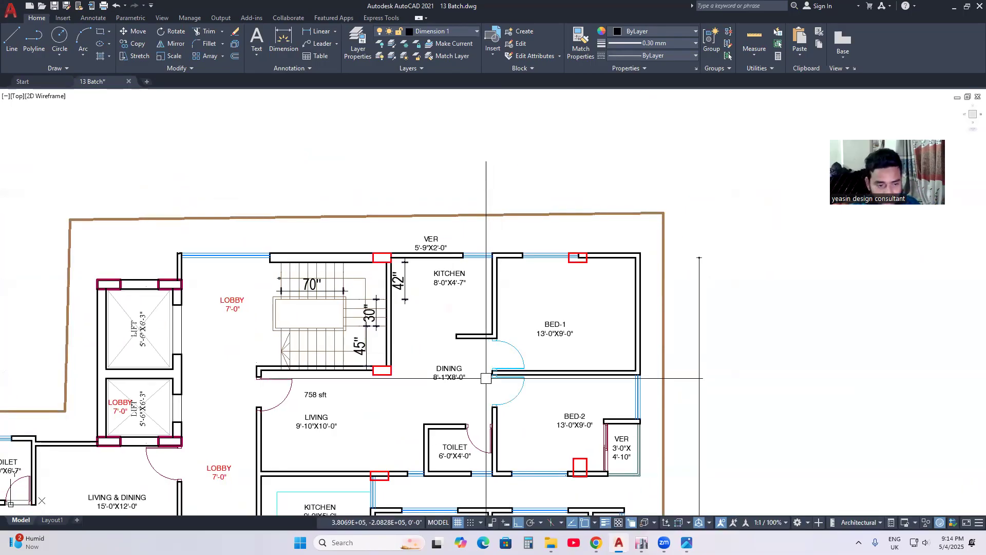
scroll(521, 460, down, 2)
middle_drag(521, 460, 498, 378)
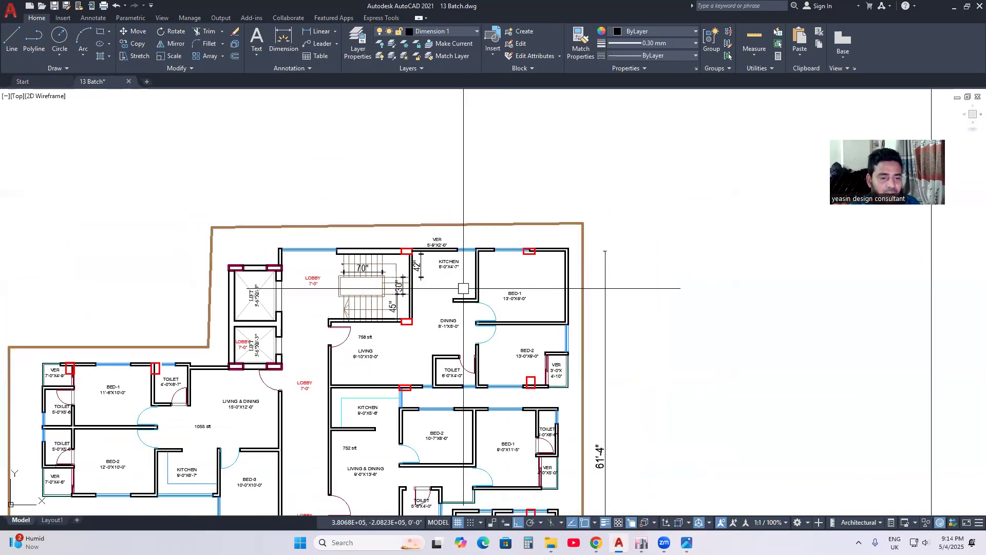
middle_drag(348, 450, 415, 370)
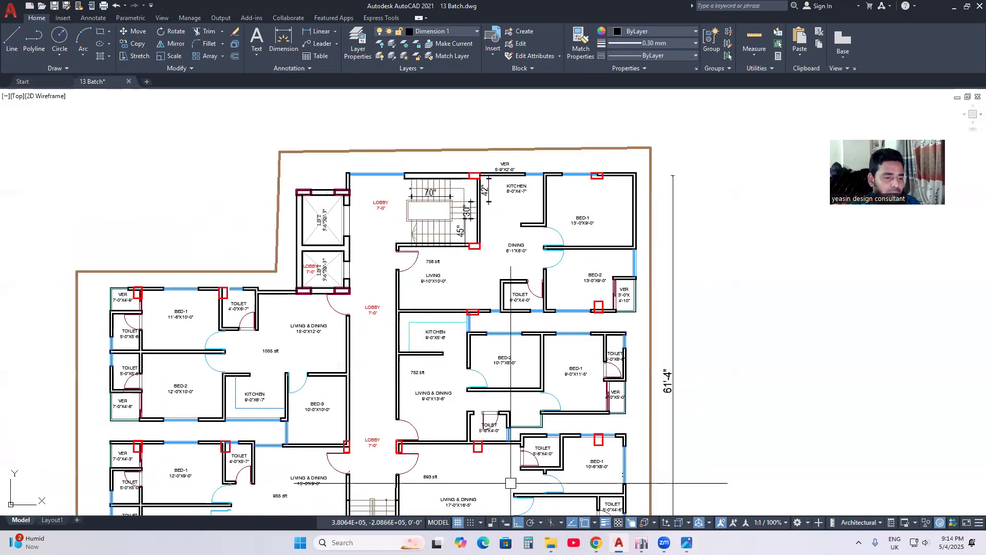
scroll(390, 318, down, 4)
scroll(337, 322, up, 2)
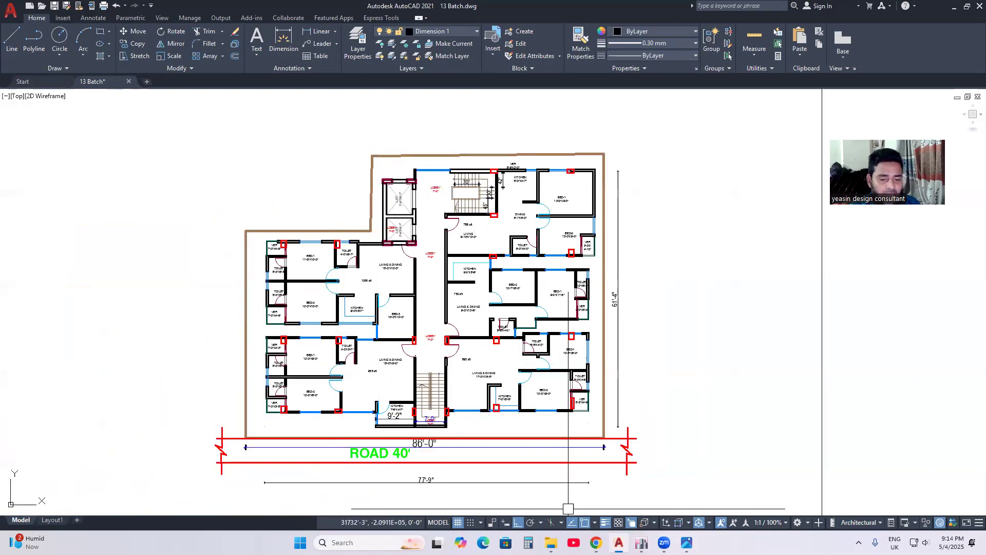
Switch back to ETABS, check the slab panels on the GF plan, and set the story editing scope to All Stories
click(641, 542)
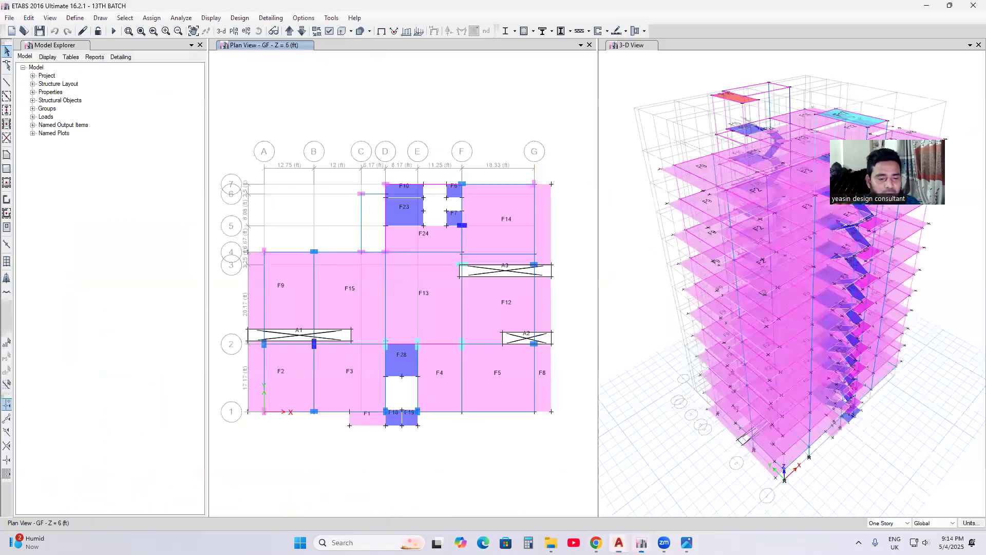
middle_drag(475, 247, 468, 247)
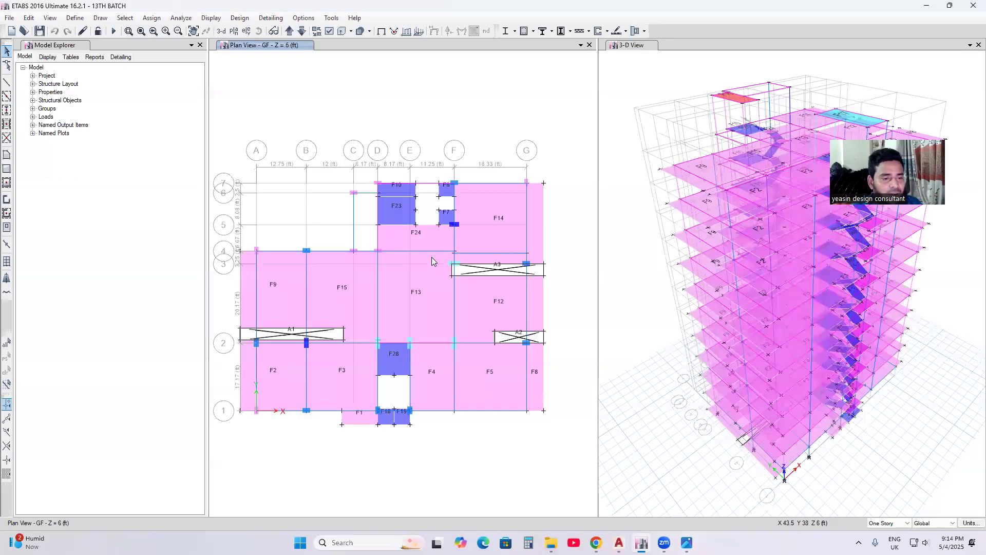
scroll(402, 247, up, 3)
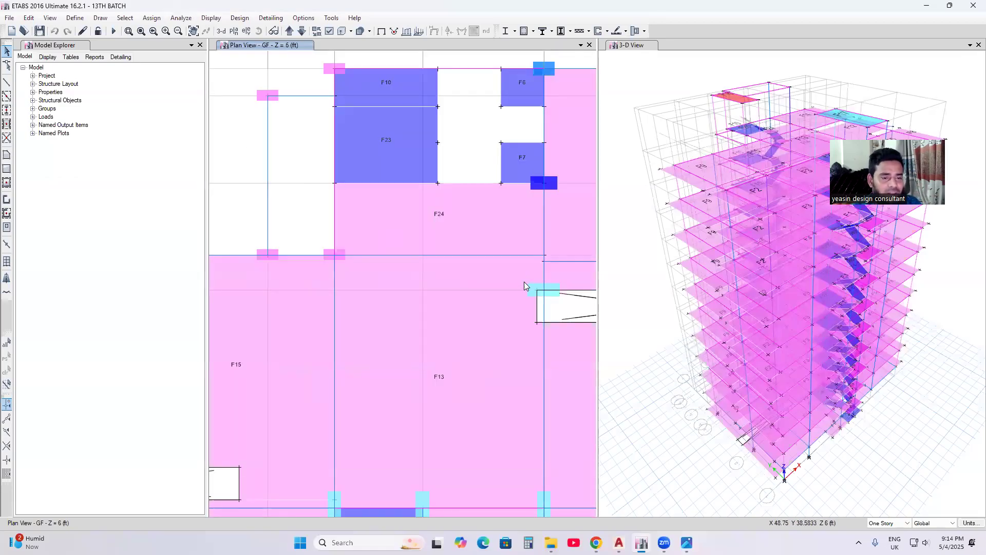
scroll(524, 281, down, 3)
middle_drag(557, 286, 490, 276)
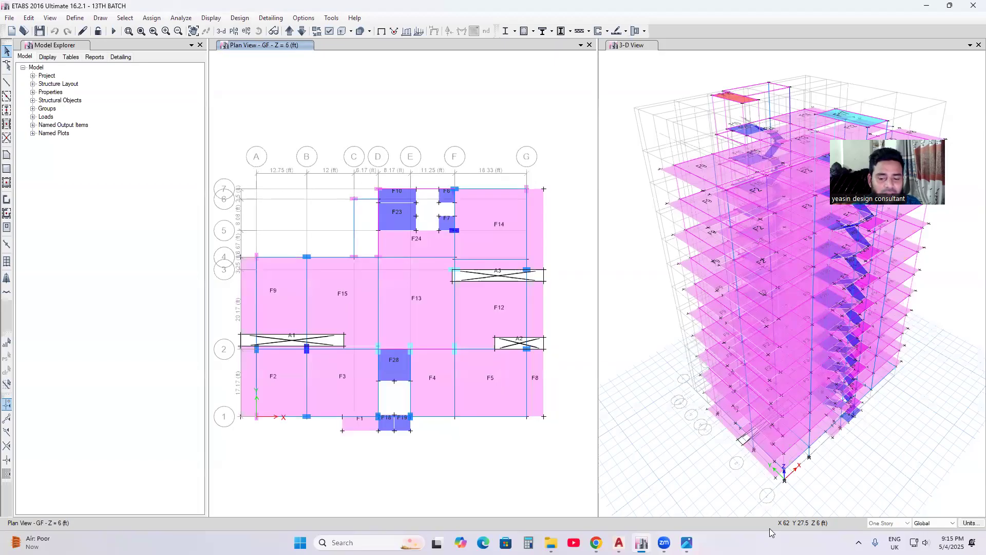
click(884, 523)
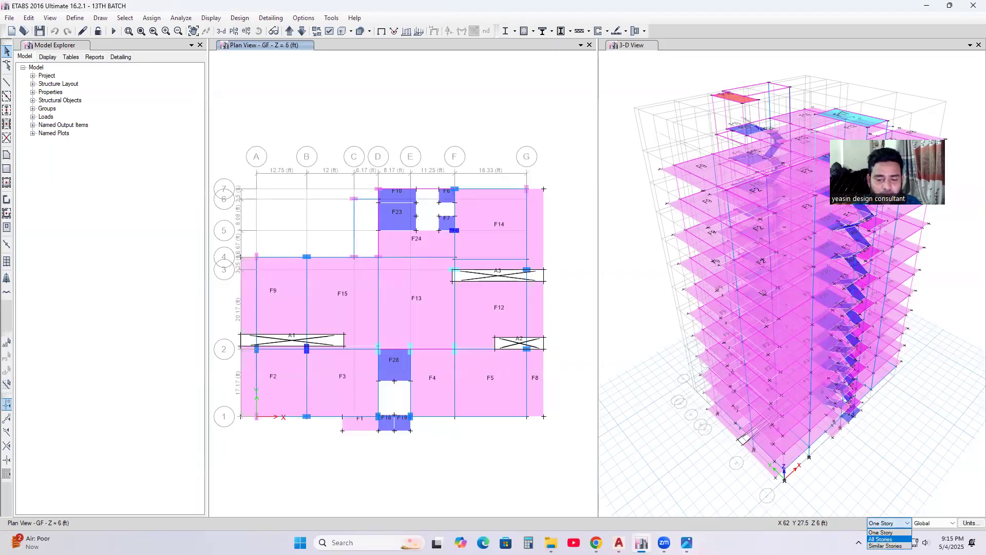
click(880, 539)
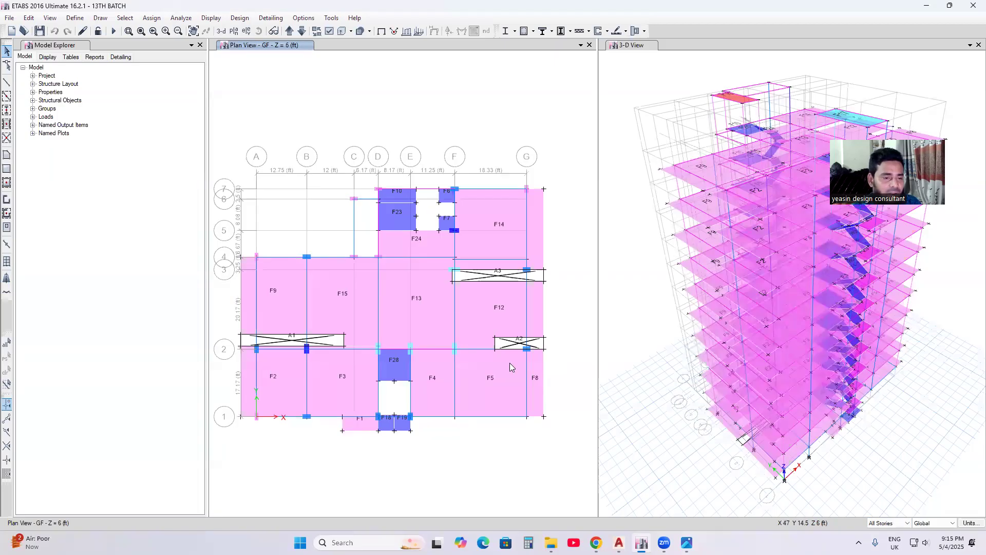
middle_drag(523, 429, 524, 398)
middle_drag(395, 399, 417, 396)
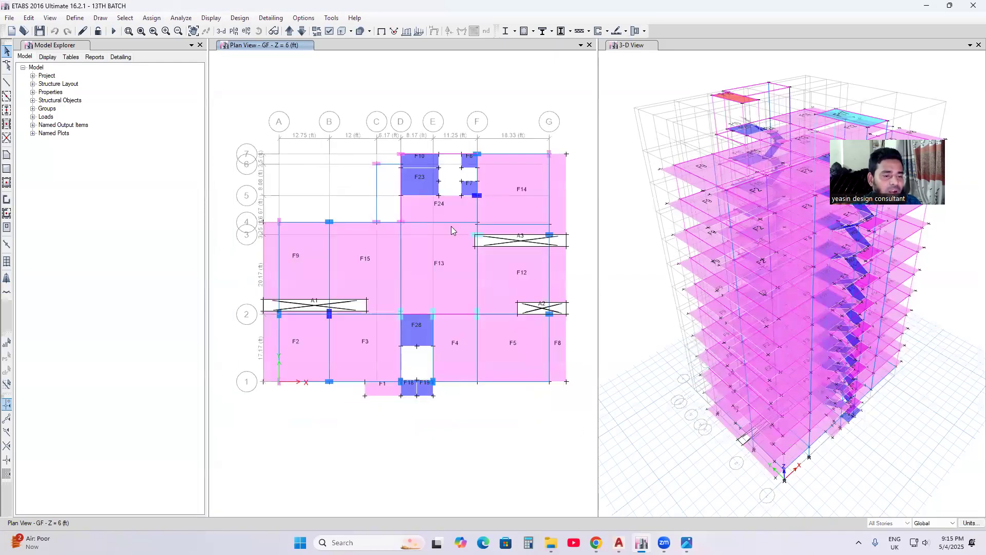
middle_drag(501, 434, 497, 428)
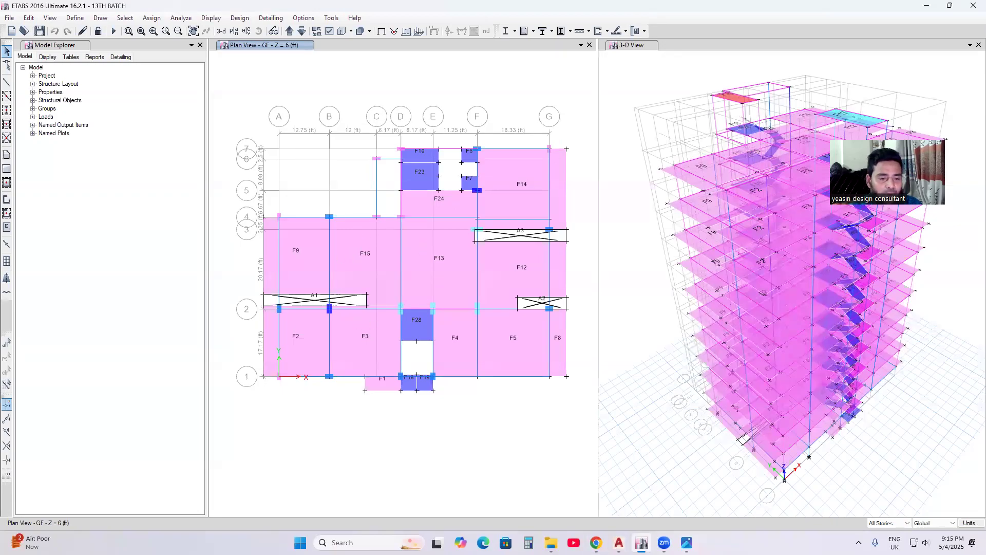
Switch to AutoCAD and dimension the panel's horizontal span in the 1055 sft flat, from the toilet column line to the lobby wall
click(618, 543)
scroll(469, 361, down, 8)
scroll(460, 385, up, 8)
scroll(497, 295, up, 4)
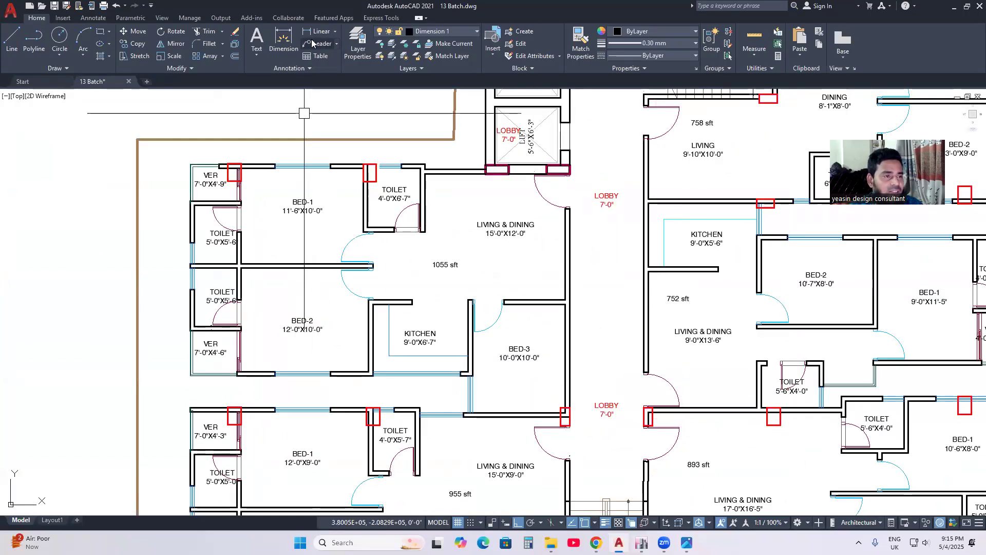
scroll(374, 203, up, 4)
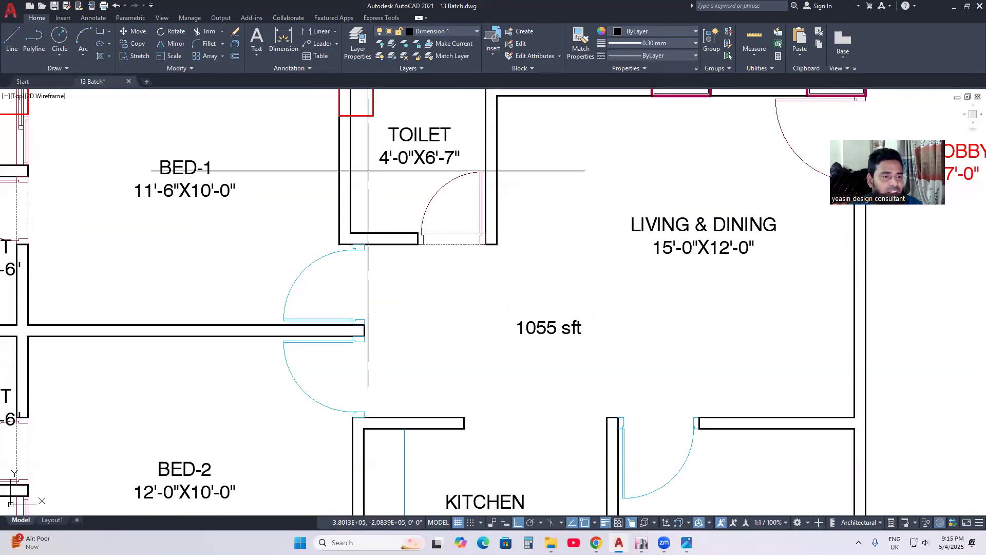
scroll(509, 262, down, 4)
scroll(648, 236, up, 2)
click(648, 230)
click(629, 277)
scroll(566, 339, down, 2)
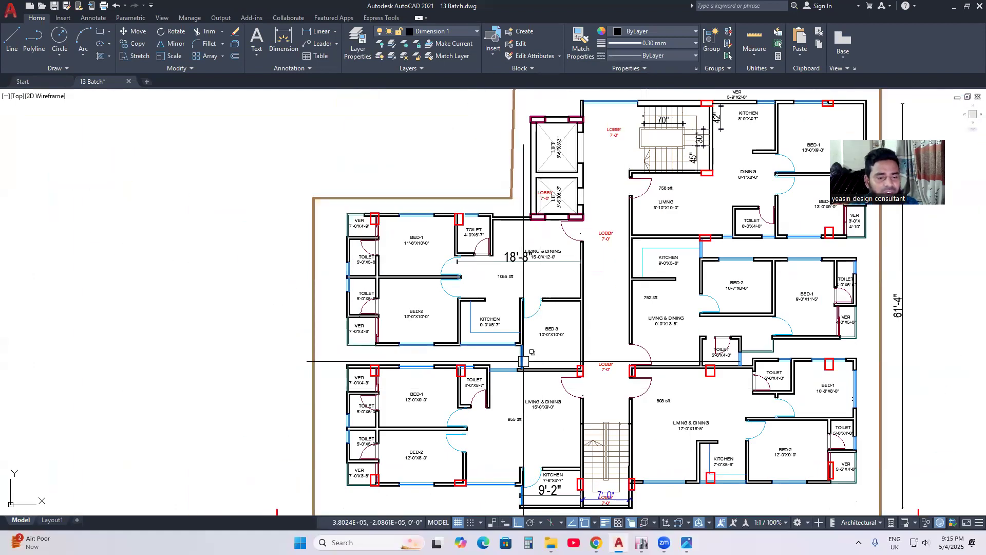
Dimension the same panel's vertical span, from the lower lift wall down to the column line beneath BED-3
scroll(523, 361, up, 4)
scroll(542, 317, down, 4)
scroll(543, 317, down, 2)
scroll(544, 206, up, 5)
scroll(562, 218, down, 2)
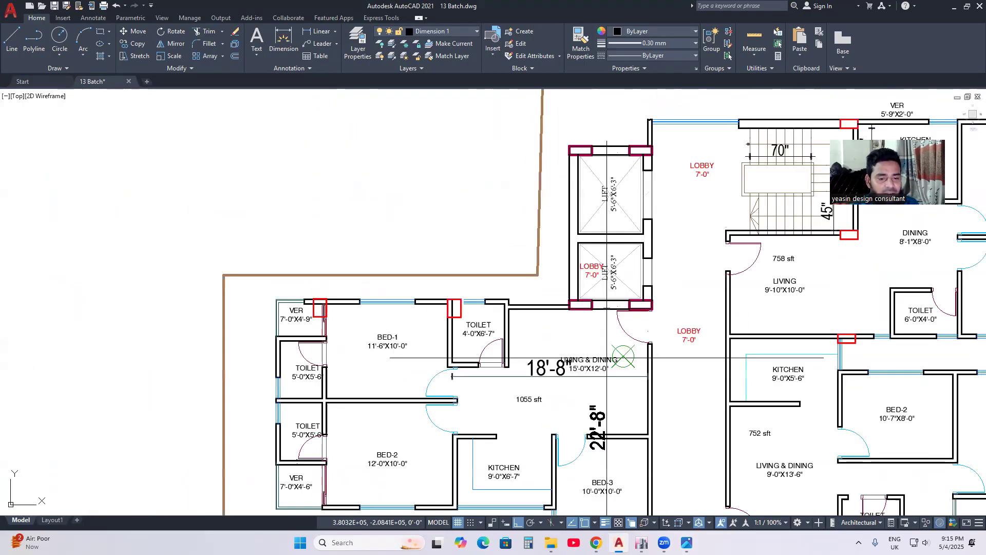
middle_drag(626, 442, 535, 299)
click(528, 295)
scroll(505, 323, down, 1)
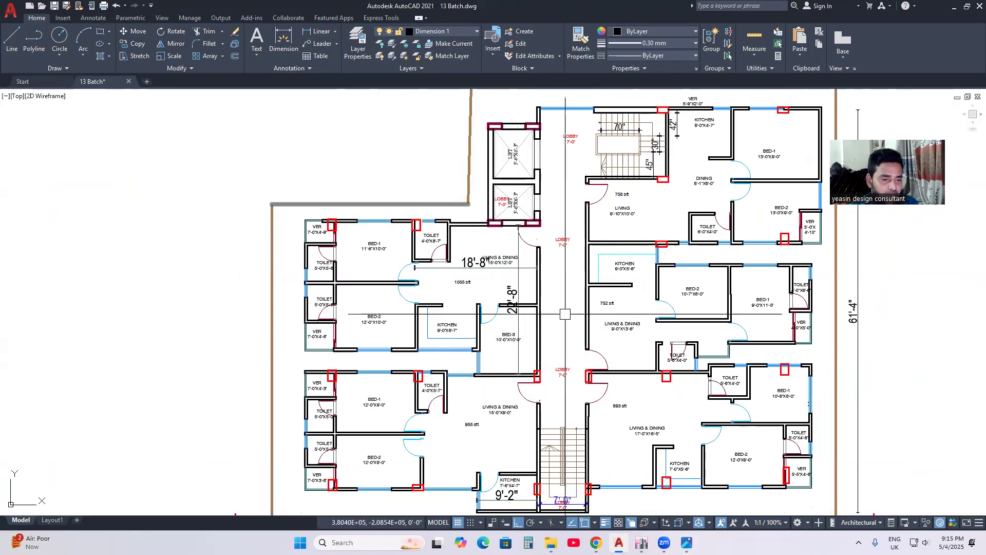
scroll(534, 315, up, 2)
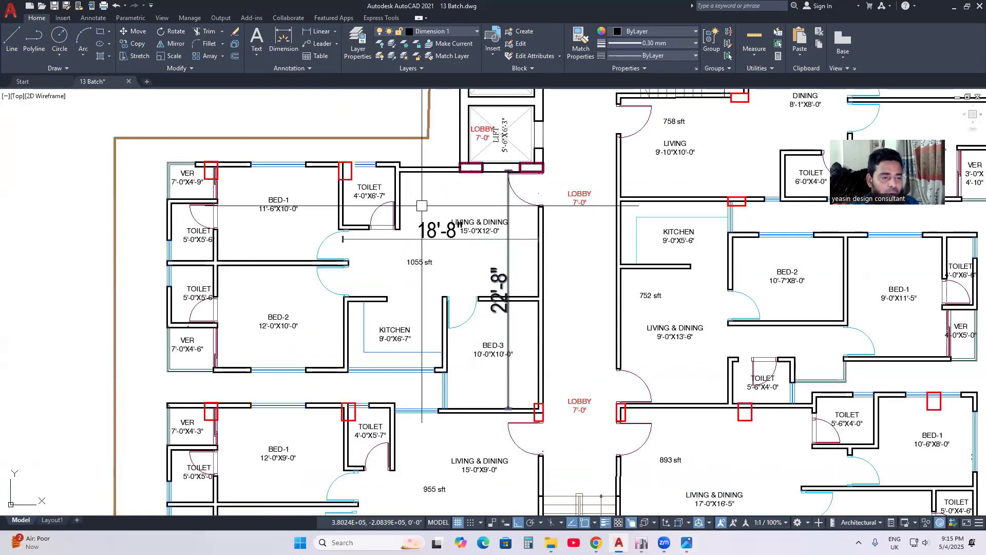
scroll(442, 287, down, 2)
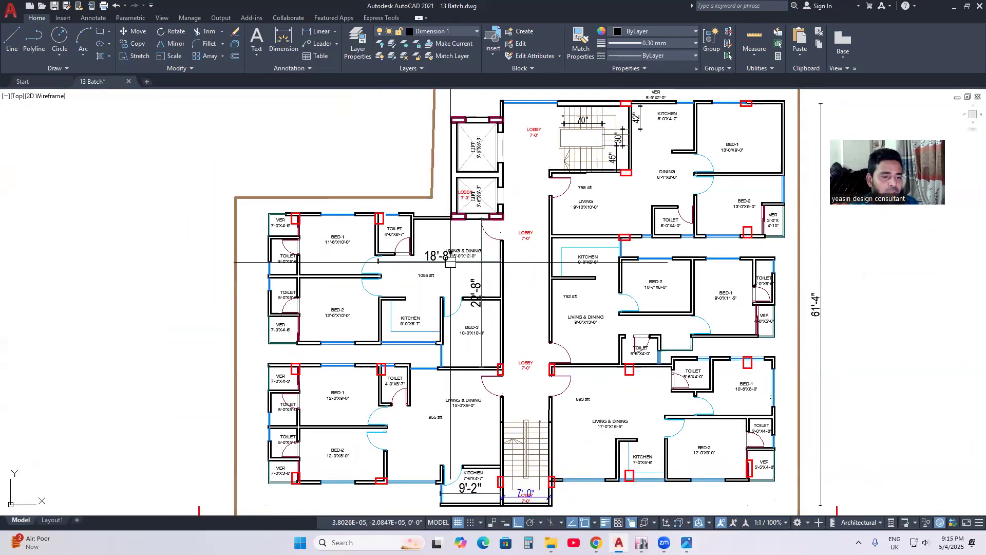
Switch to the photo of the handwritten load notes and read the partition wall load calculation
middle_drag(483, 340, 472, 342)
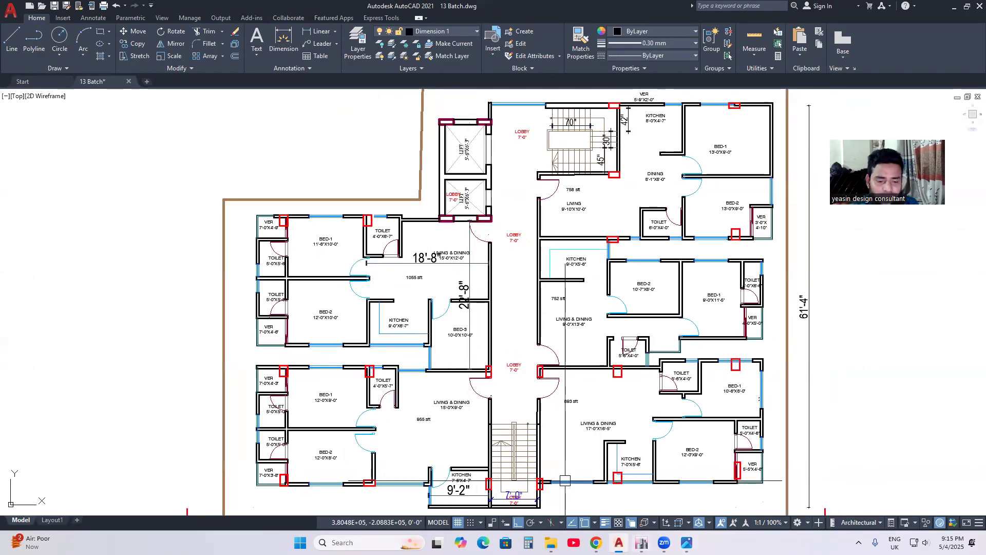
mouse_move(641, 542)
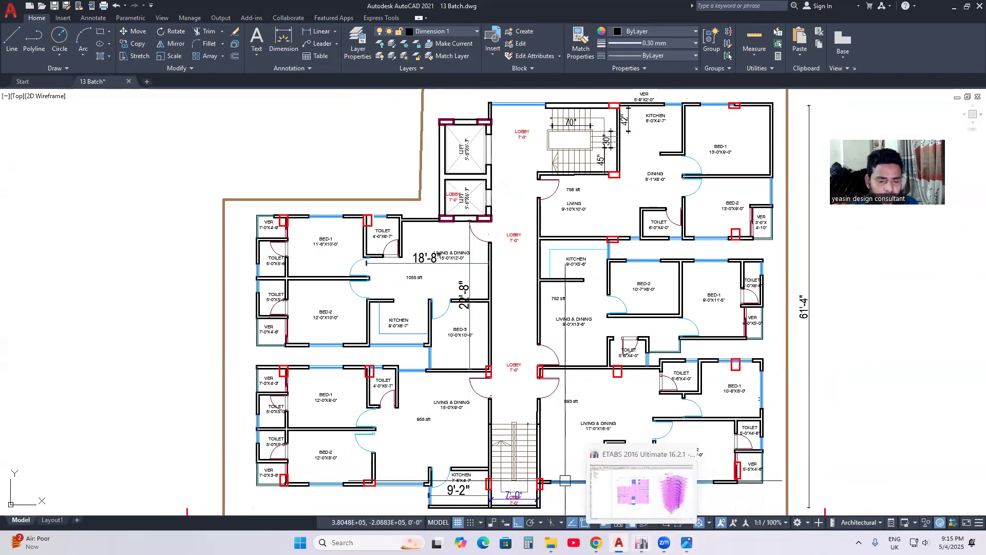
click(687, 542)
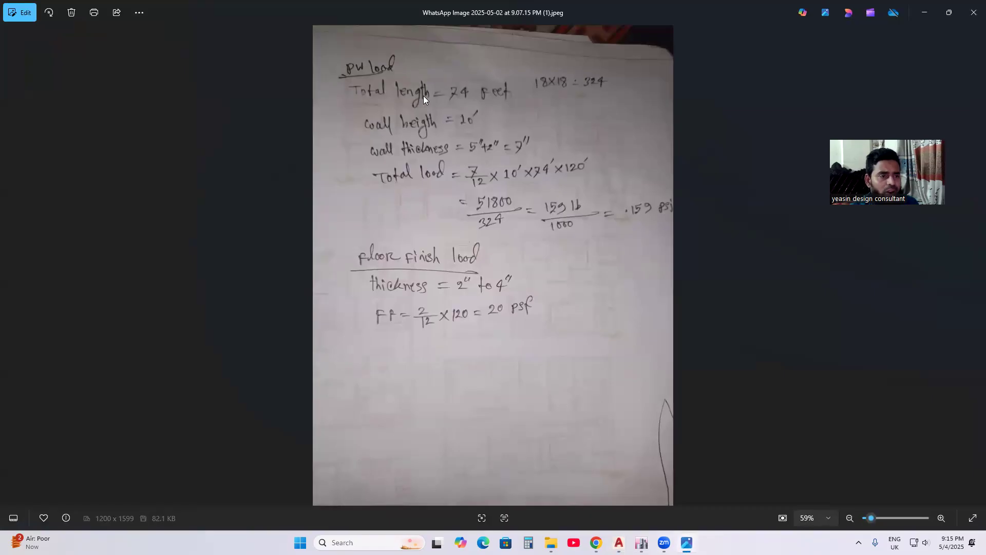
scroll(450, 185, up, 1)
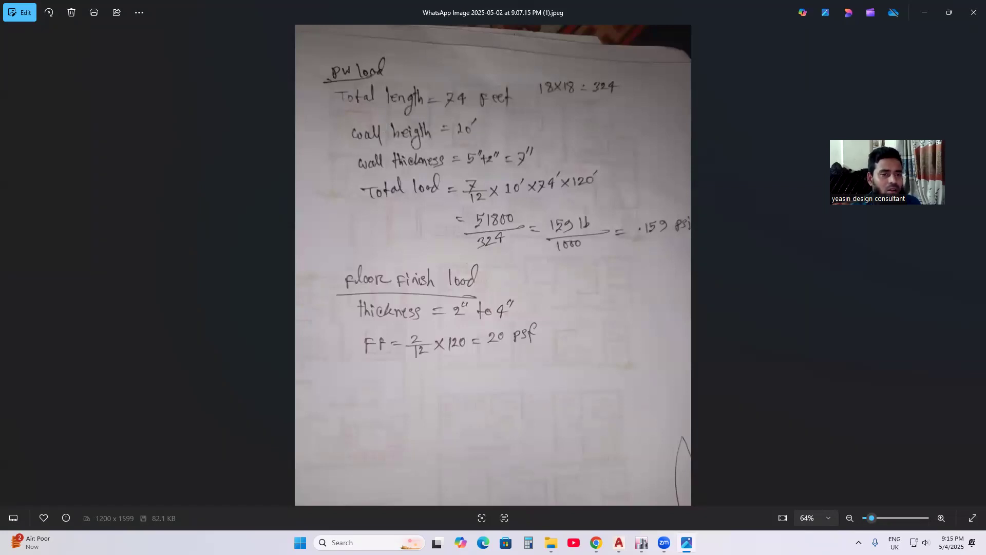
Calculate the slab panel's area as 18 × 22 in Calculator, and clear the entry
key(XF86Calculator)
click(629, 384)
click(662, 348)
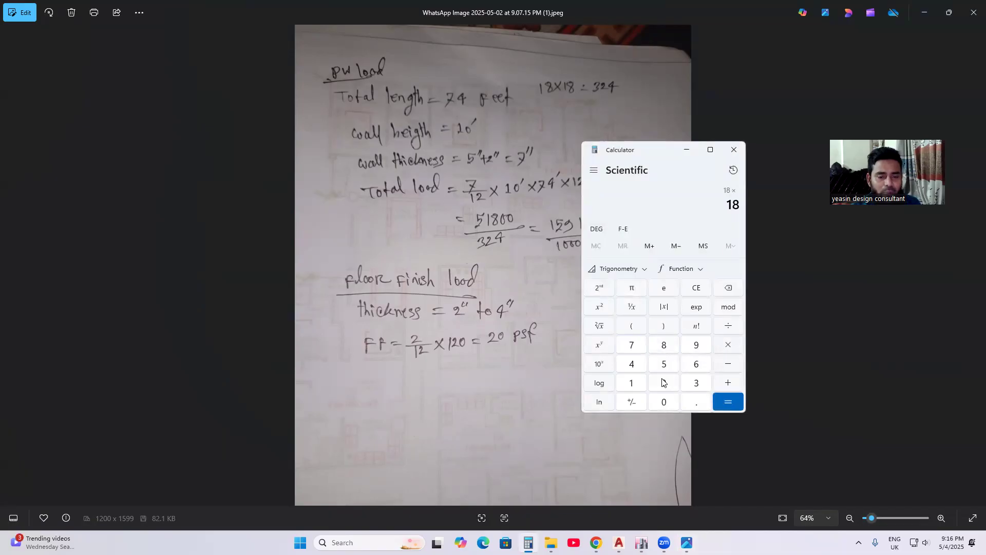
click(730, 403)
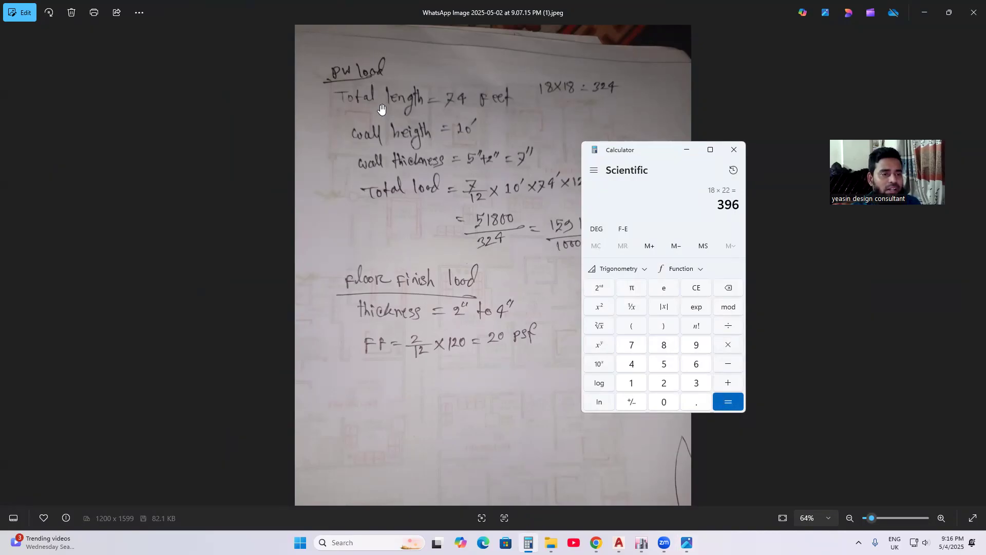
click(698, 288)
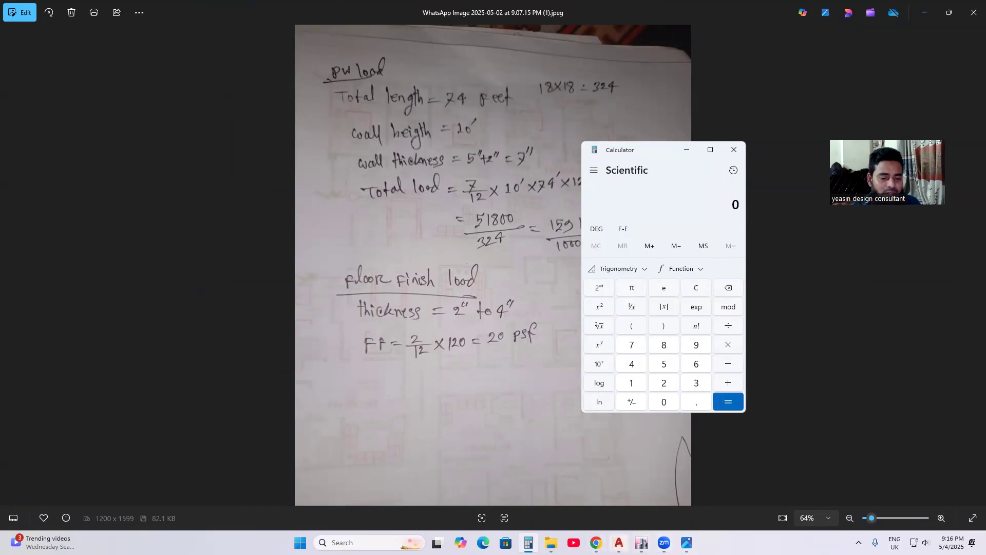
Switch to the AutoCAD plan, check the panel's walls, and add the wall lengths 44 + 36 in Calculator
click(619, 542)
scroll(375, 282, down, 1)
scroll(388, 265, up, 2)
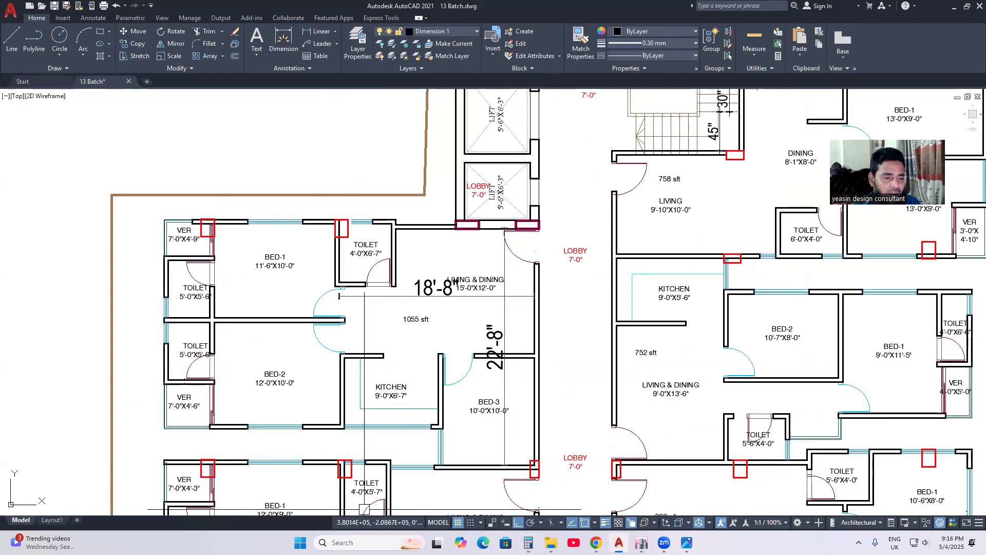
middle_drag(364, 510, 357, 470)
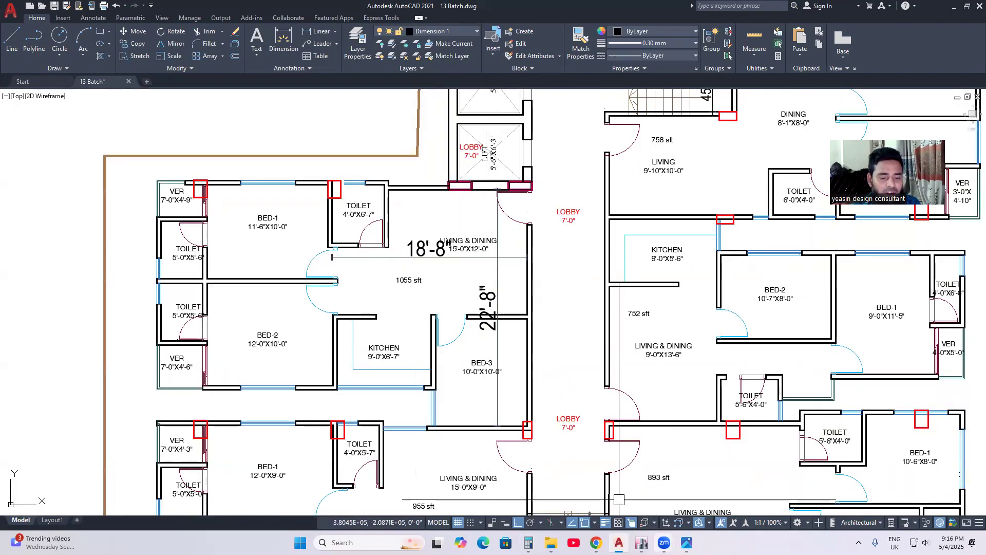
click(528, 542)
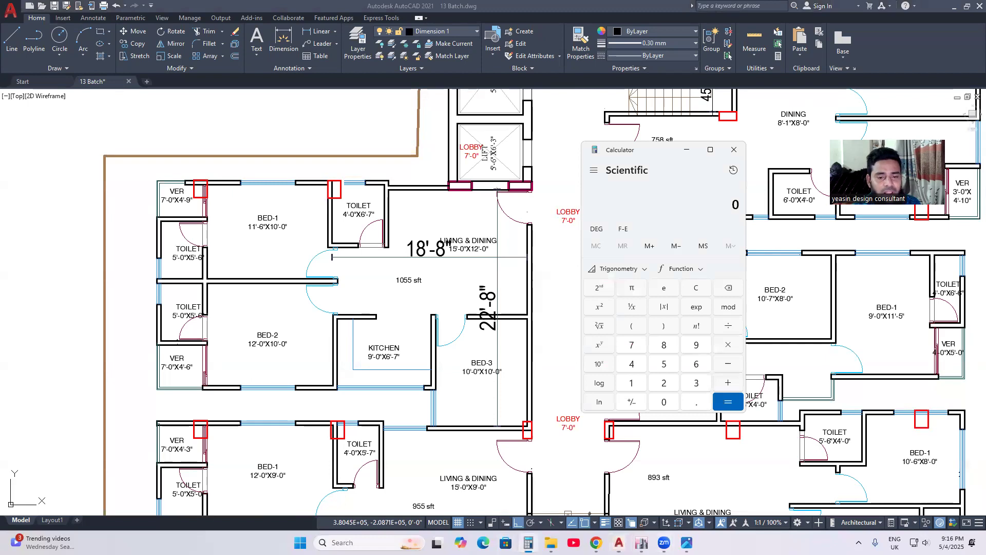
click(638, 369)
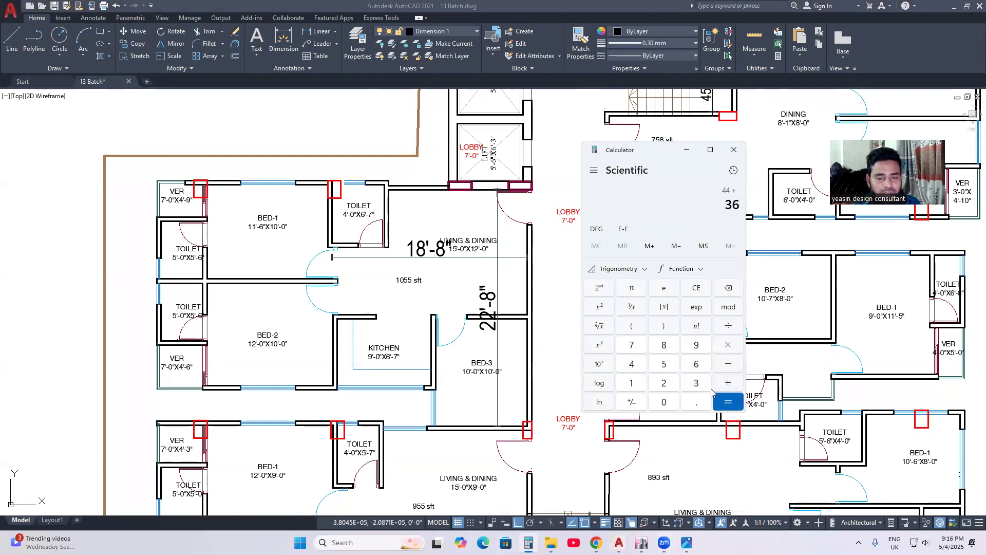
click(723, 401)
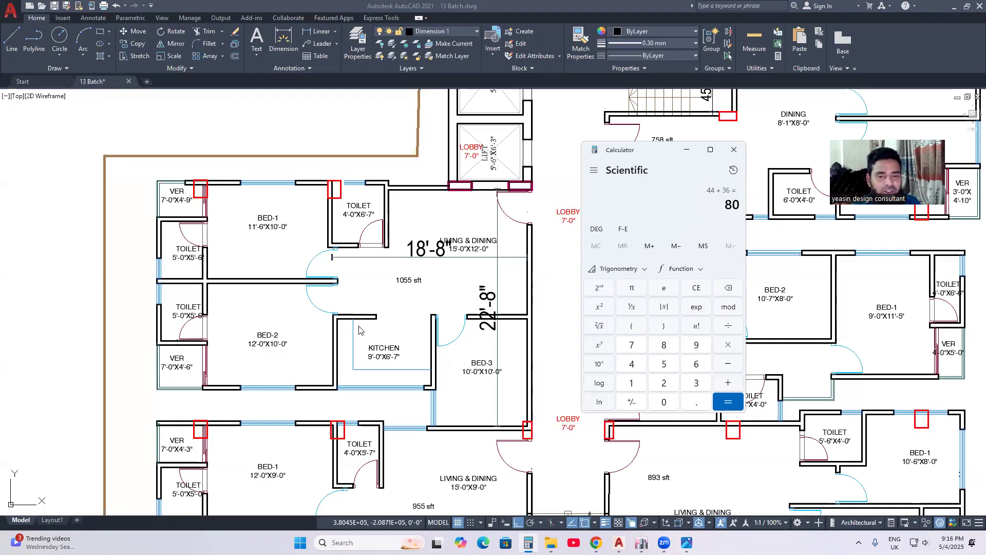
Add 24 to the running wall-length total and subtract 9 from it
click(663, 383)
click(632, 363)
click(728, 401)
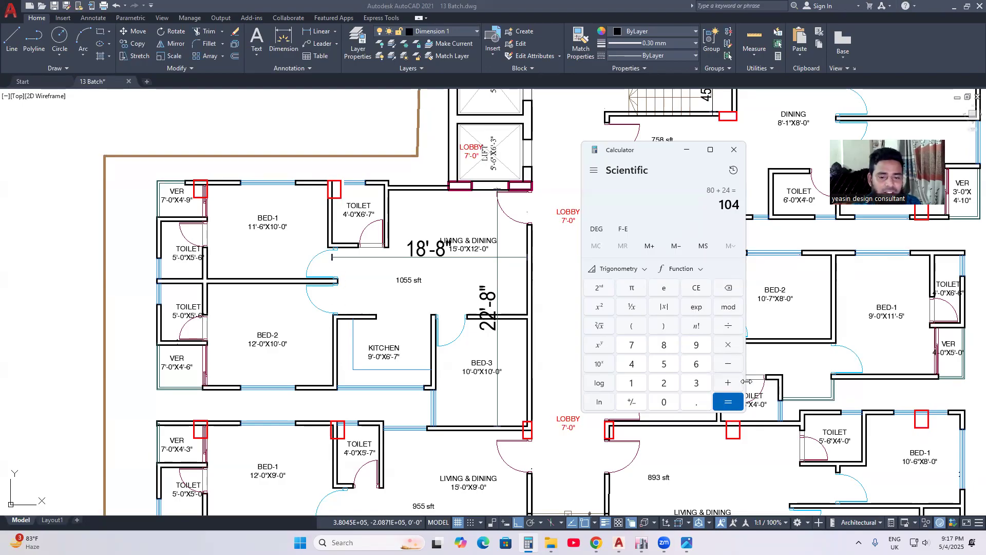
click(728, 365)
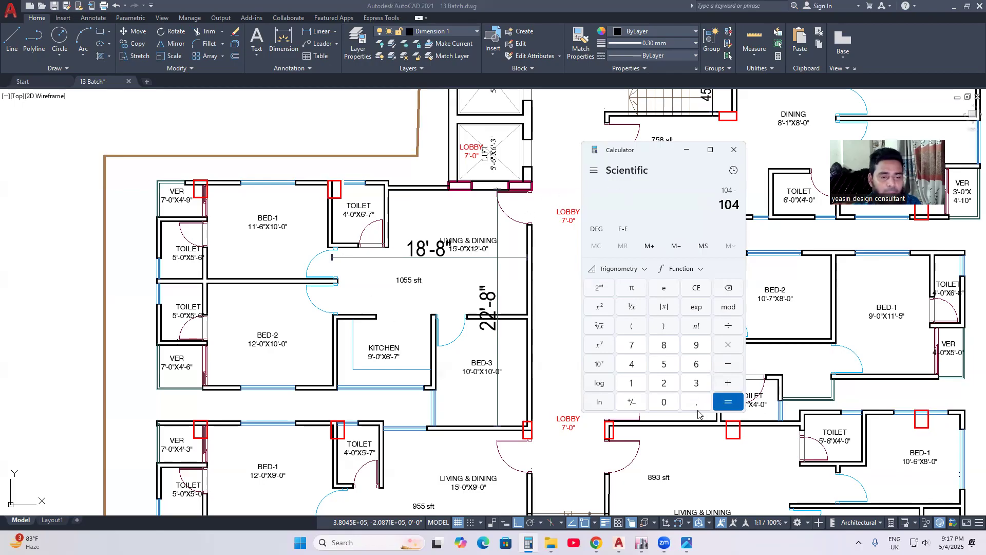
click(698, 346)
click(727, 402)
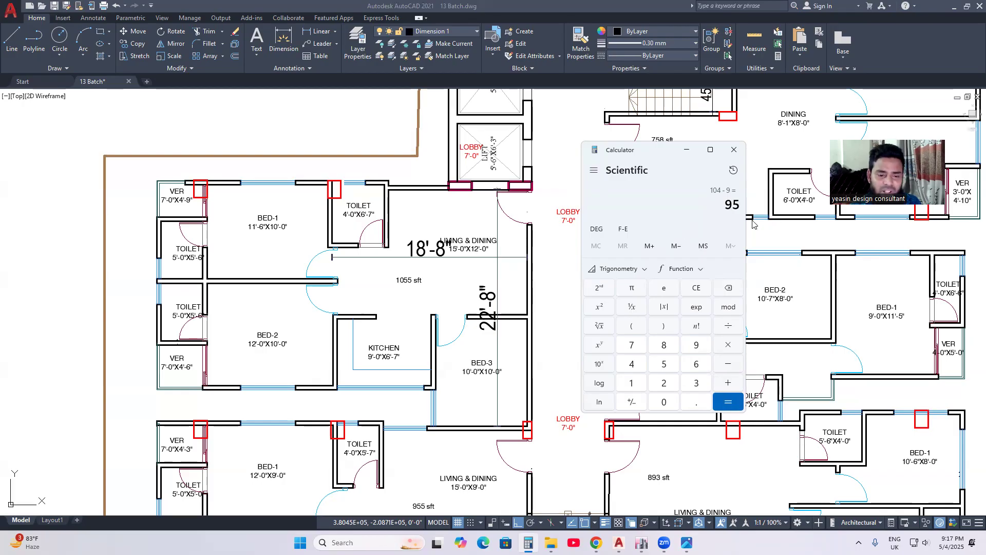
Switch to the handwritten load notes, read the total load formula, and move Calculator clear of it
mouse_move(687, 542)
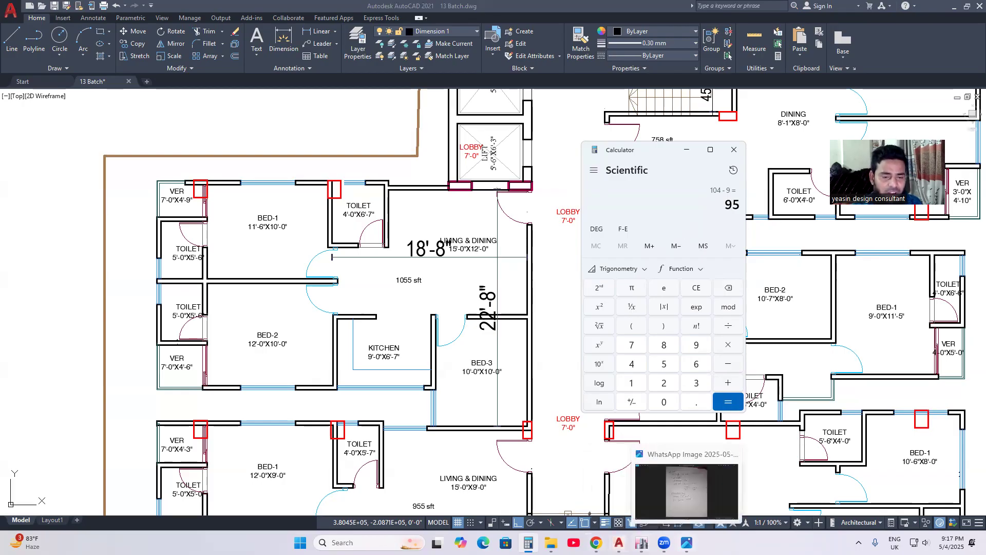
click(642, 487)
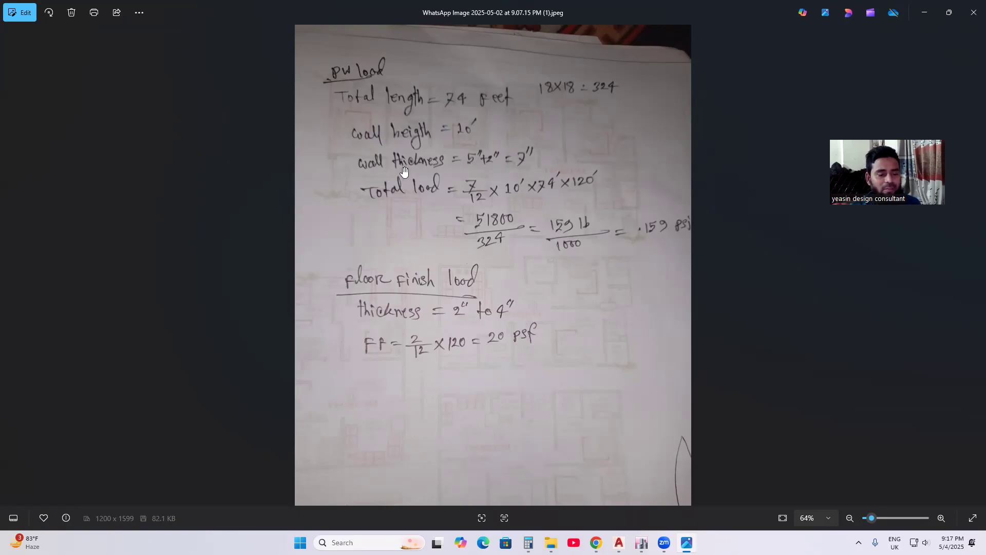
click(528, 541)
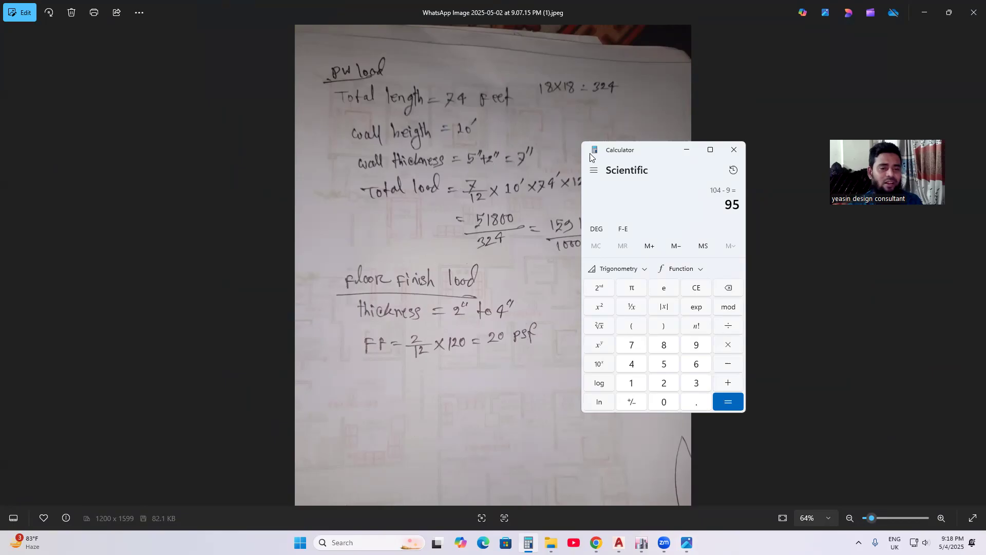
drag(649, 157, 719, 181)
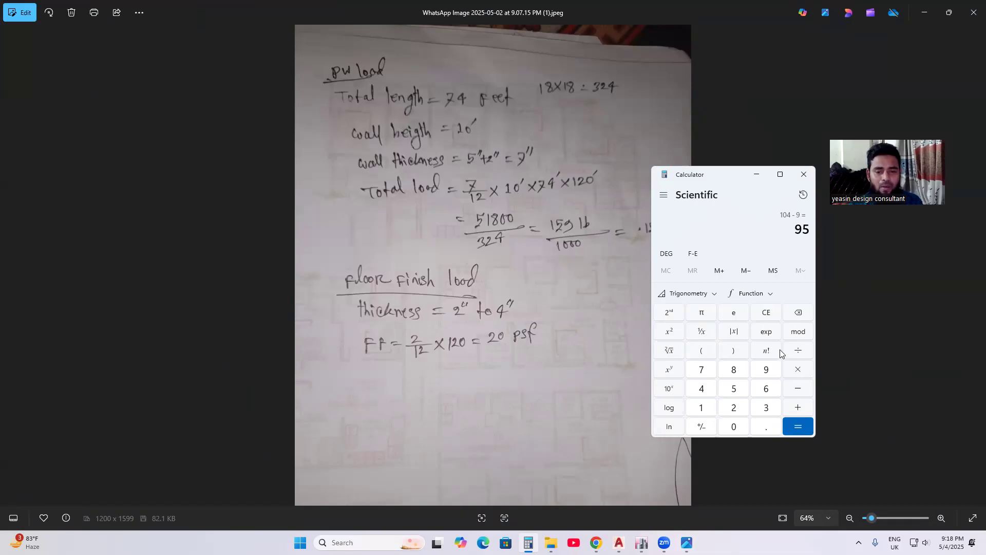
click(763, 316)
click(702, 383)
click(804, 351)
click(766, 314)
click(766, 315)
Start the total wall load product by multiplying the 95 ft wall length by the 10 ft wall height
click(766, 373)
click(733, 389)
click(798, 369)
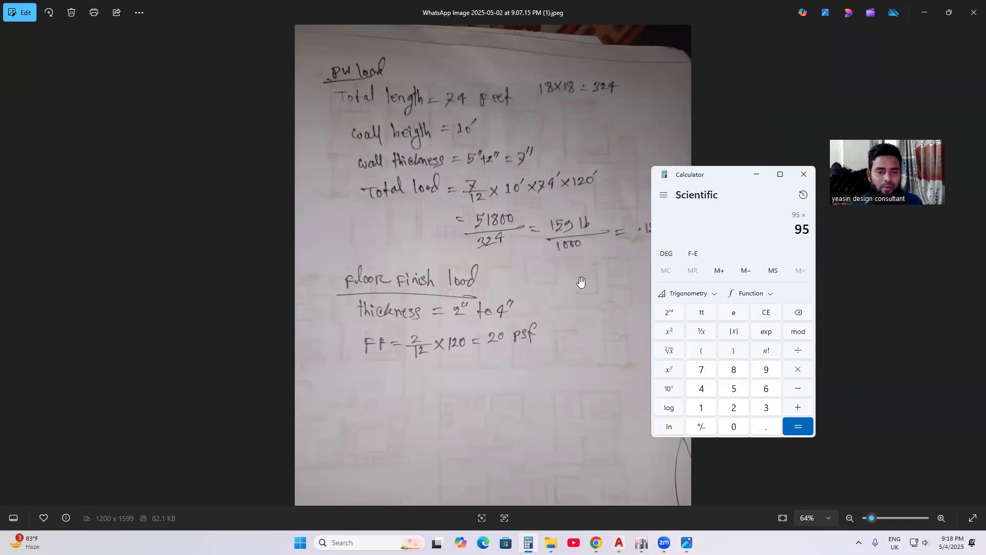
click(702, 409)
click(734, 427)
click(798, 372)
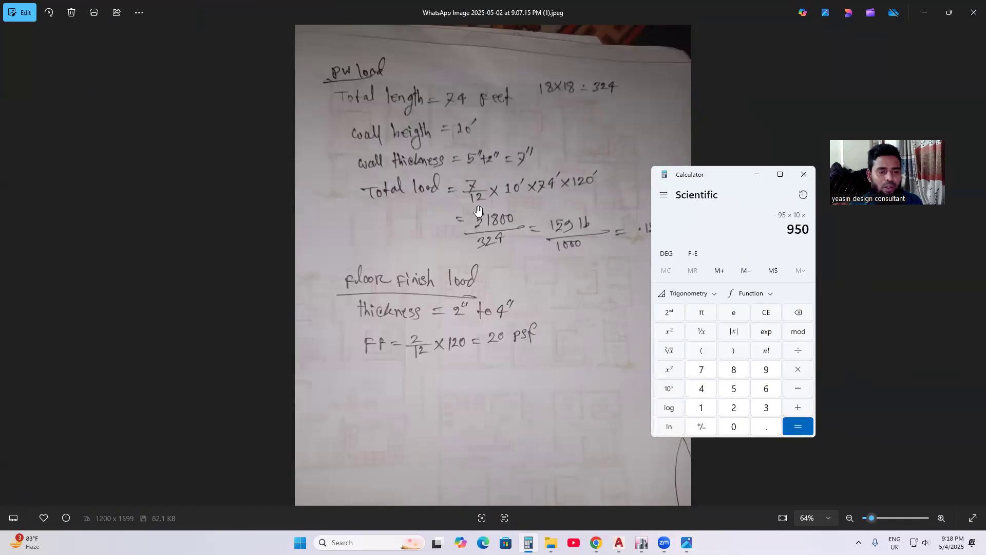
Multiply the wall load product by the 0.58 ft thickness and by 120 to get the total load
click(763, 431)
click(734, 390)
click(734, 370)
click(799, 371)
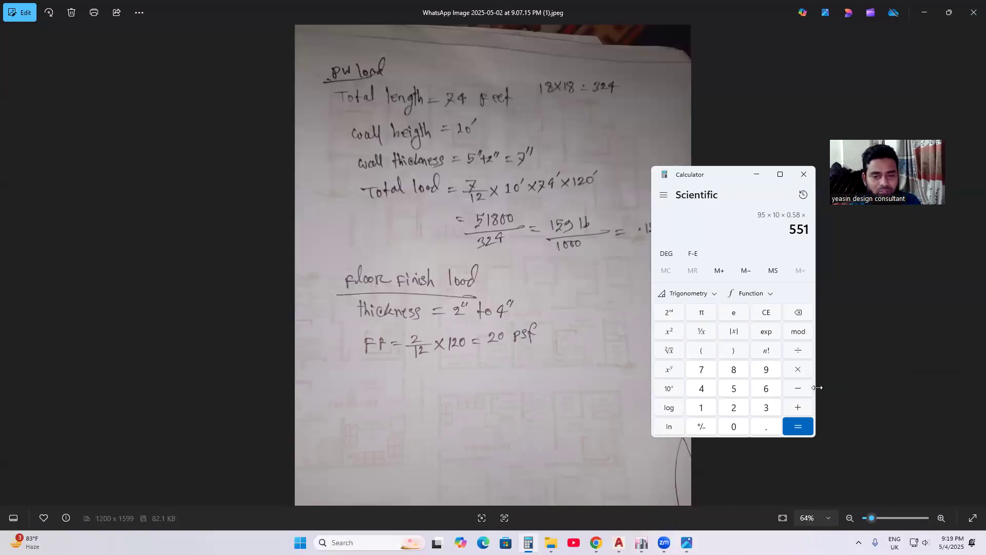
click(708, 406)
click(728, 408)
click(742, 428)
click(799, 427)
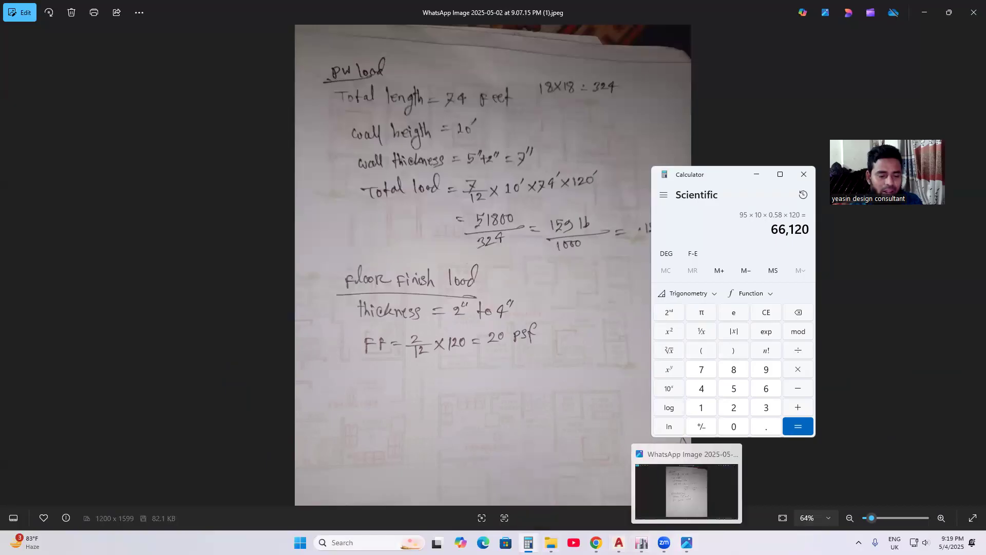
Switch to the AutoCAD plan to check the panel's dimensions, and calculate its area as 22 × 18
click(618, 543)
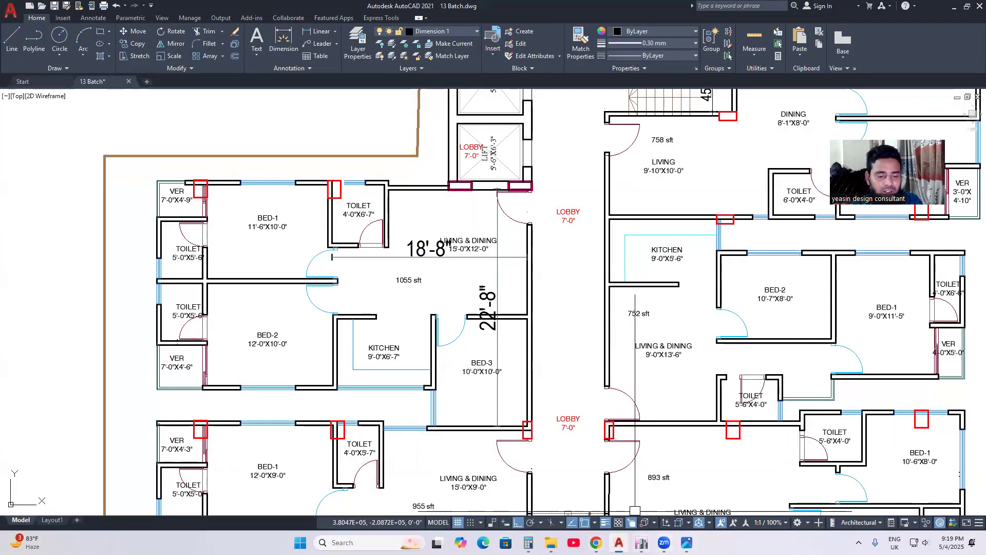
click(528, 542)
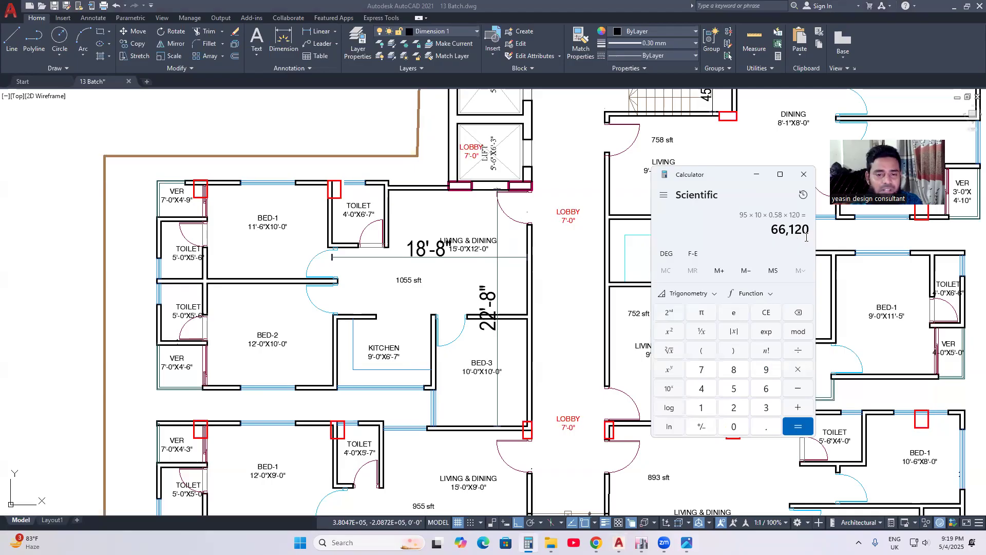
click(765, 314)
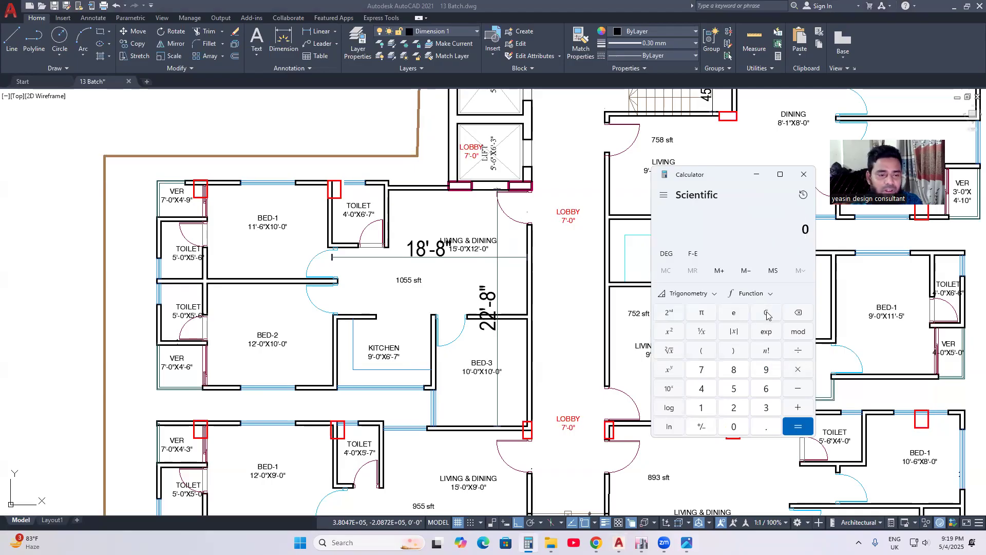
click(734, 408)
click(735, 408)
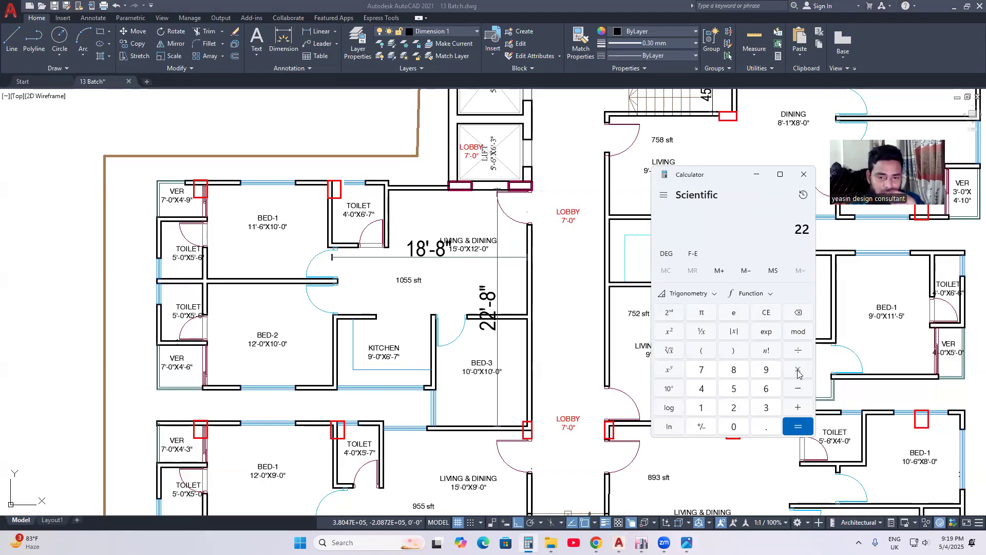
click(798, 372)
click(700, 408)
click(734, 370)
click(798, 426)
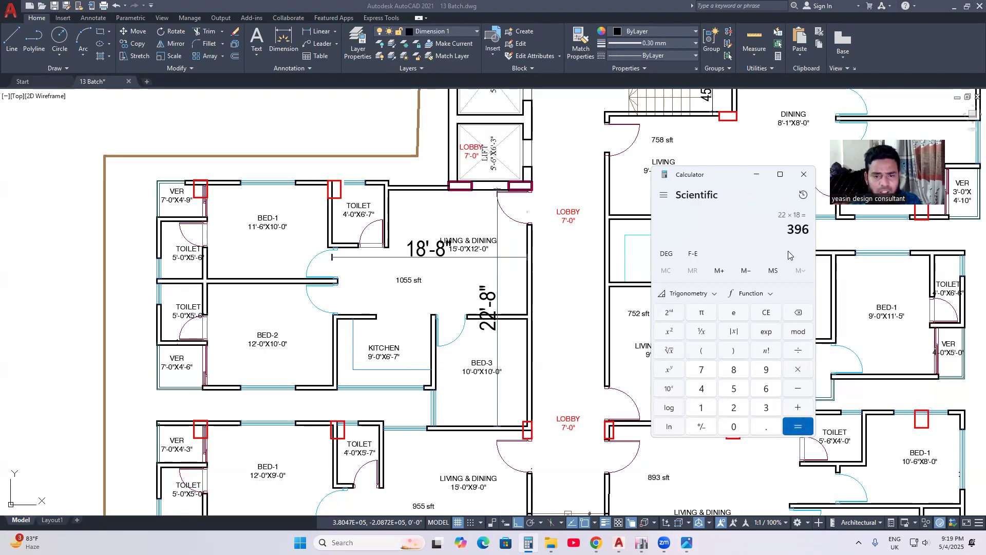
click(766, 312)
click(766, 390)
click(701, 408)
click(734, 408)
click(733, 429)
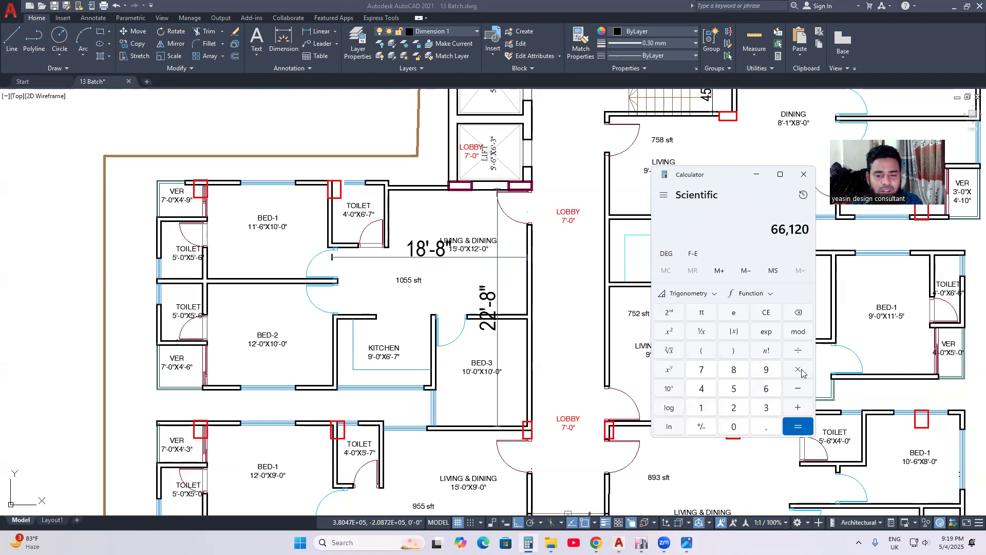
click(798, 351)
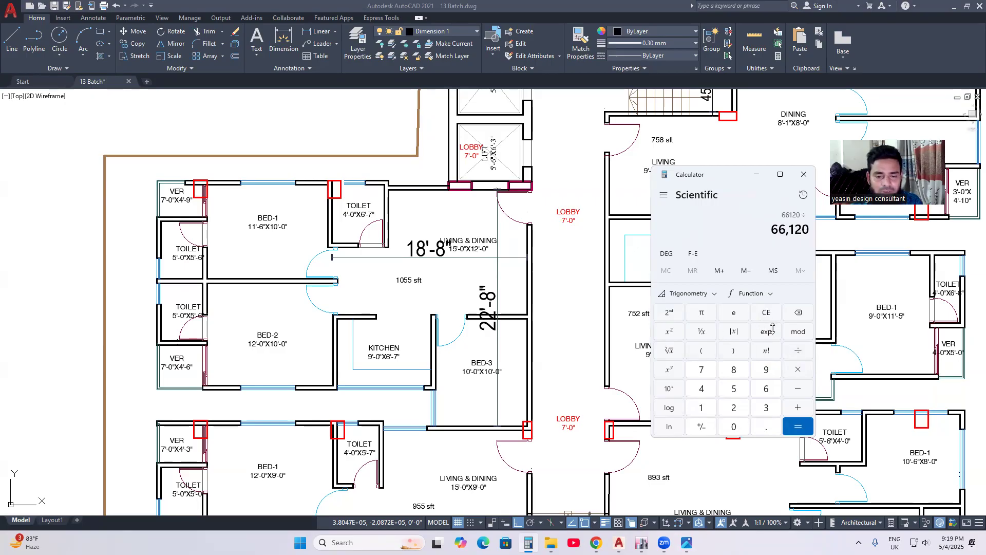
click(765, 312)
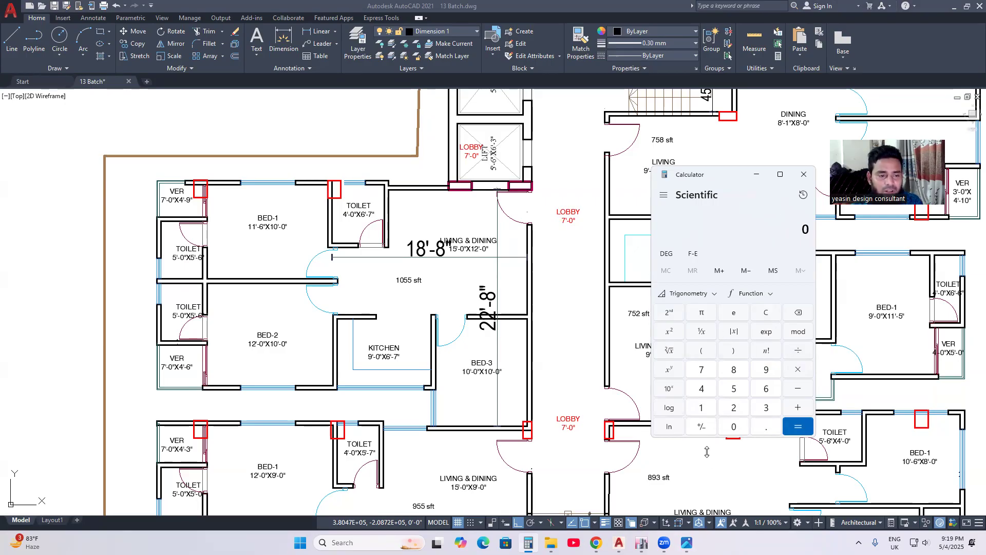
Recalculate the panel area as 22 × 18 in Calculator
click(734, 409)
click(797, 369)
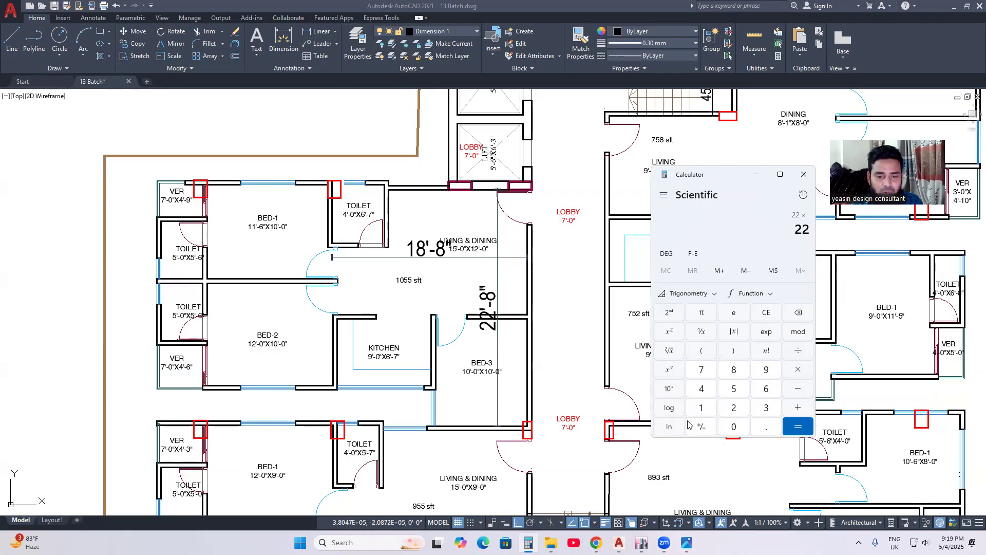
click(702, 408)
click(735, 370)
click(798, 426)
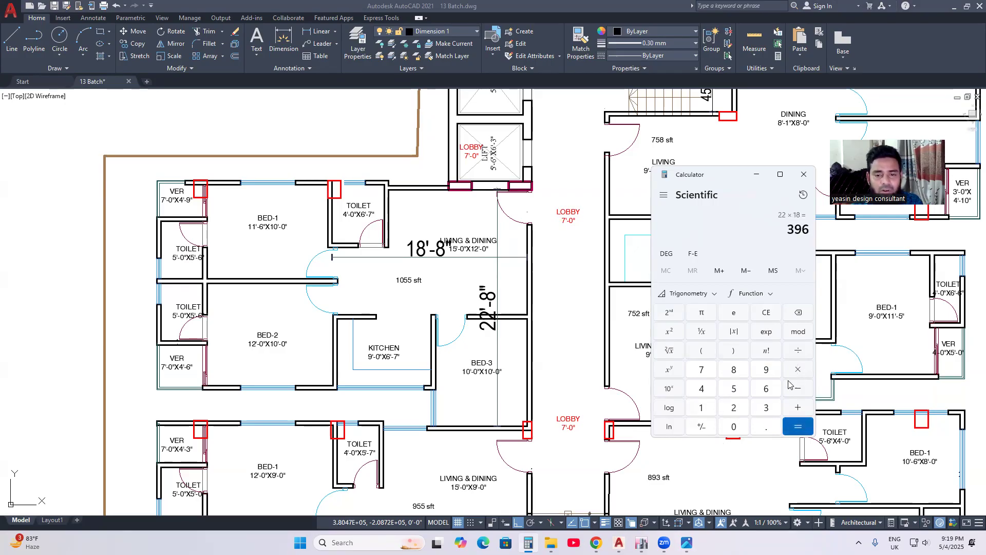
Divide the total wall load of 66320 by the panel area of 396 in Calculator
click(766, 313)
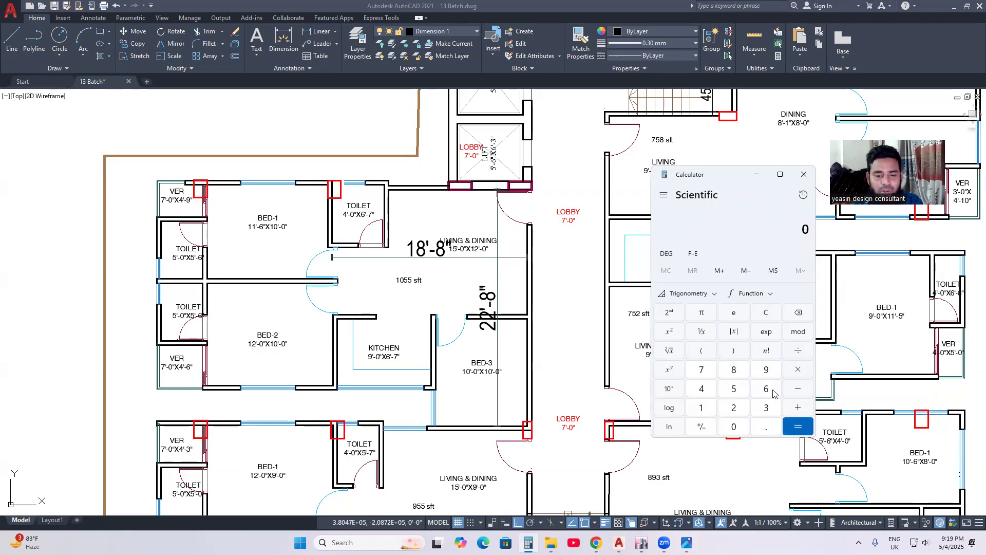
click(765, 389)
click(766, 408)
click(734, 408)
click(734, 427)
click(804, 358)
click(767, 411)
click(771, 374)
click(766, 389)
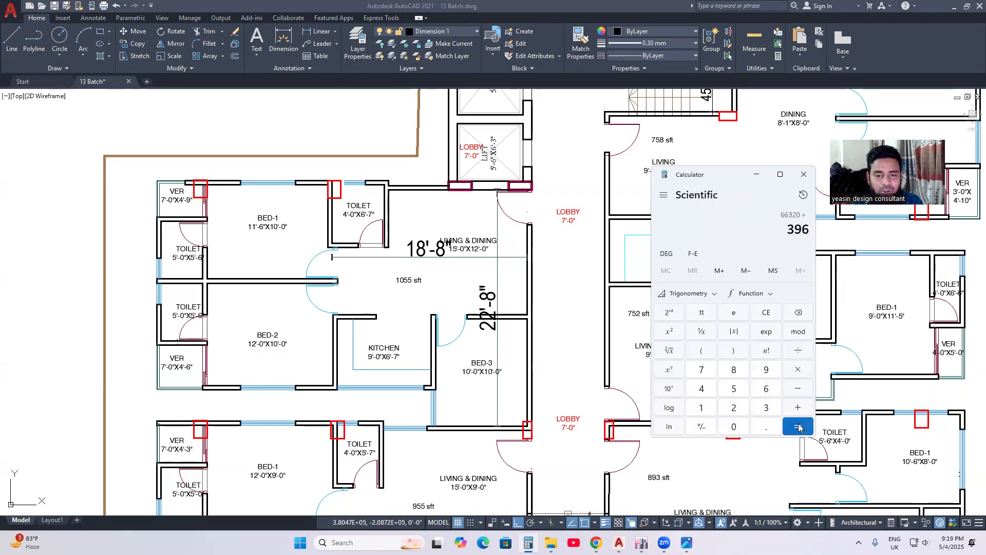
click(798, 427)
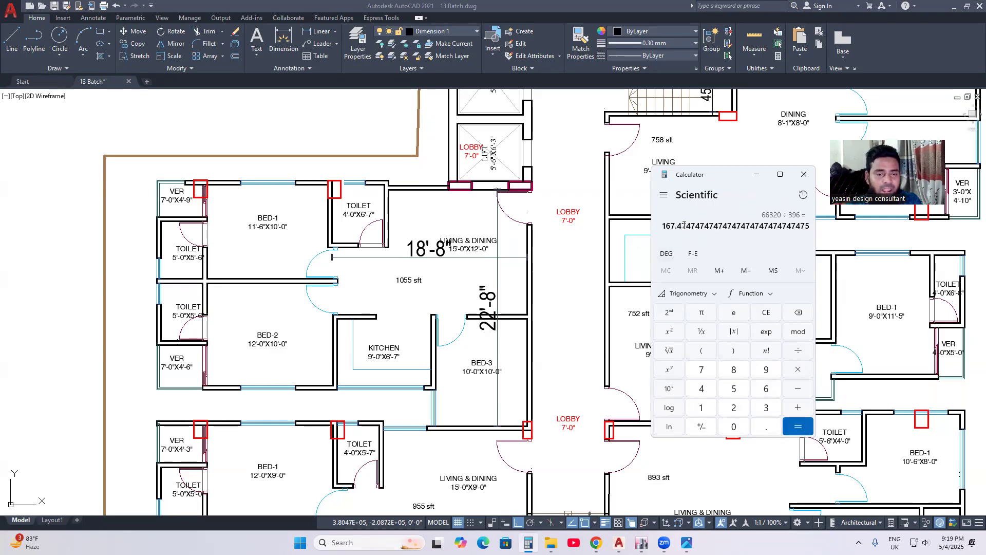
drag(684, 226, 658, 228)
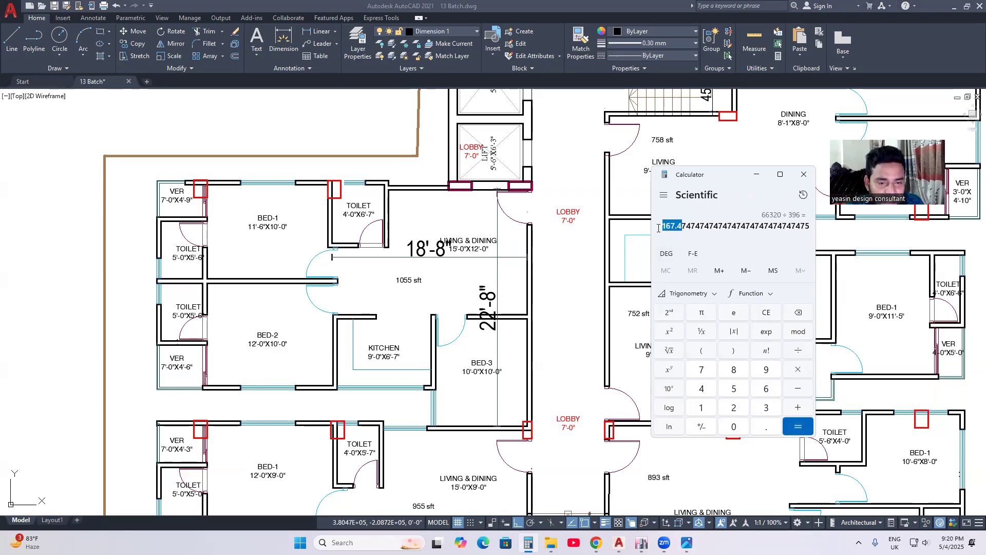
Switch to ETABS and select all frames that use the GB= 10X21 section property
click(641, 542)
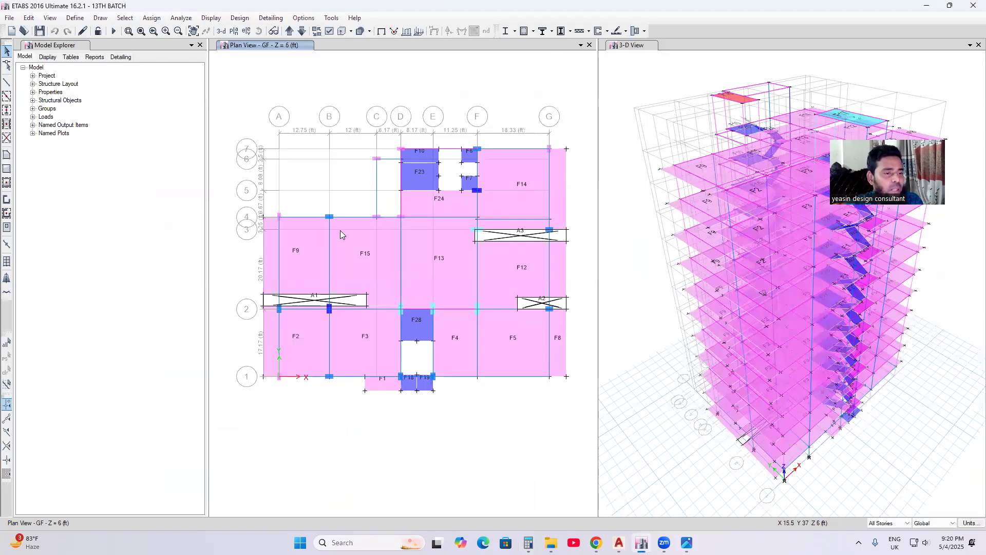
click(125, 18)
mouse_move(145, 33)
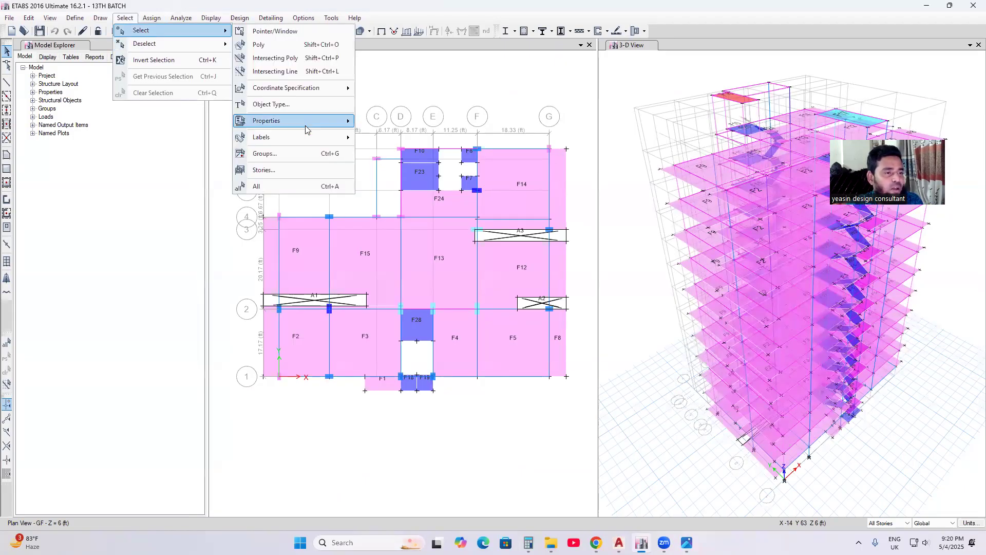
mouse_move(307, 130)
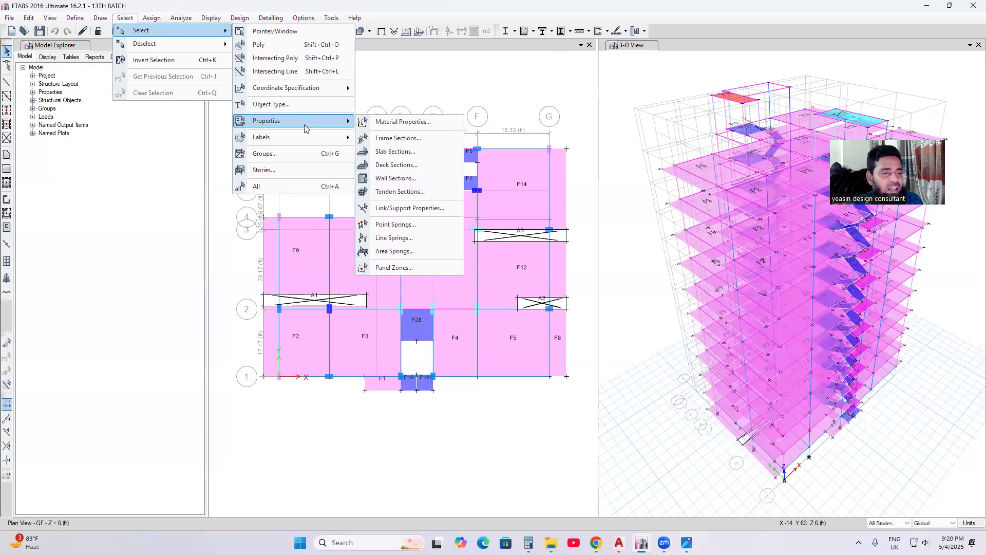
click(398, 138)
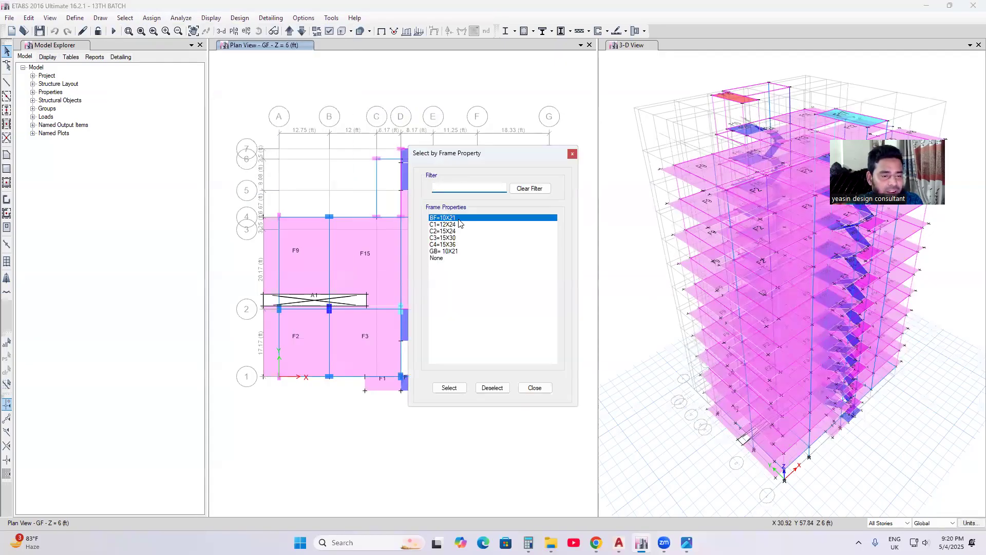
click(452, 252)
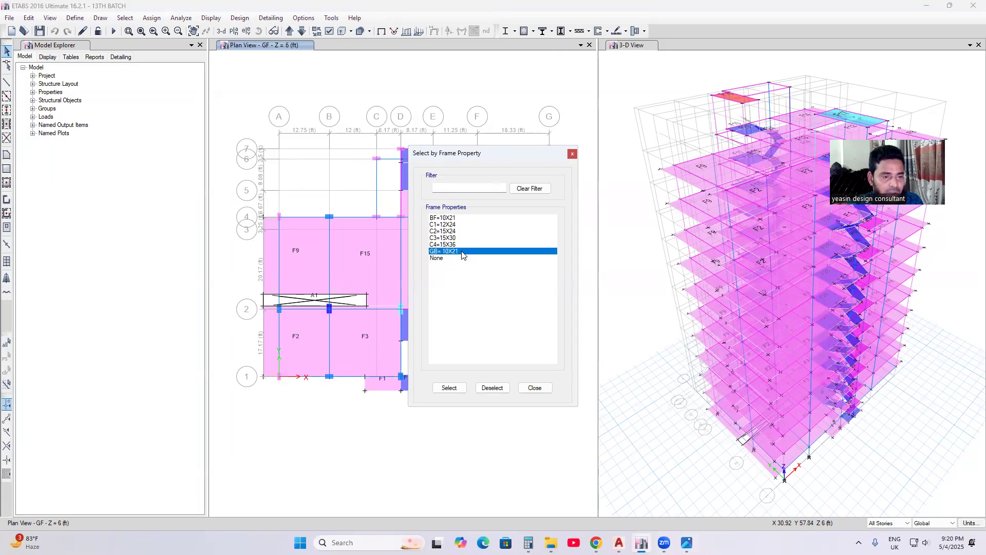
shift+click(455, 218)
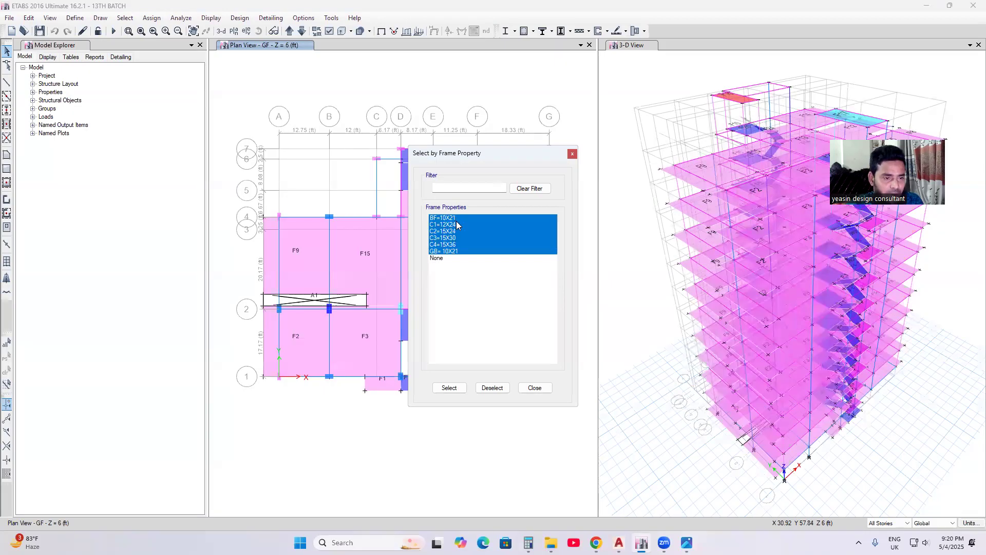
click(456, 219)
click(462, 251)
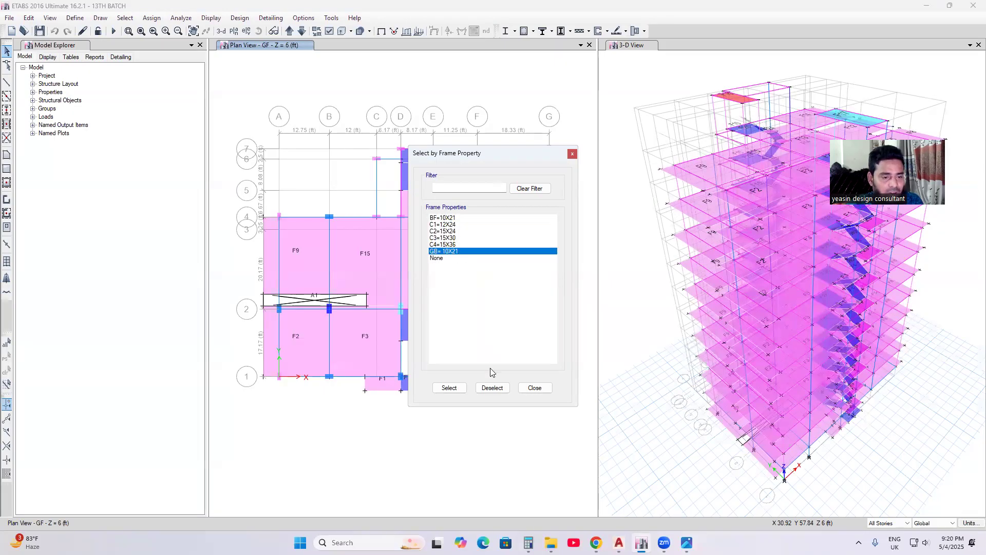
click(448, 389)
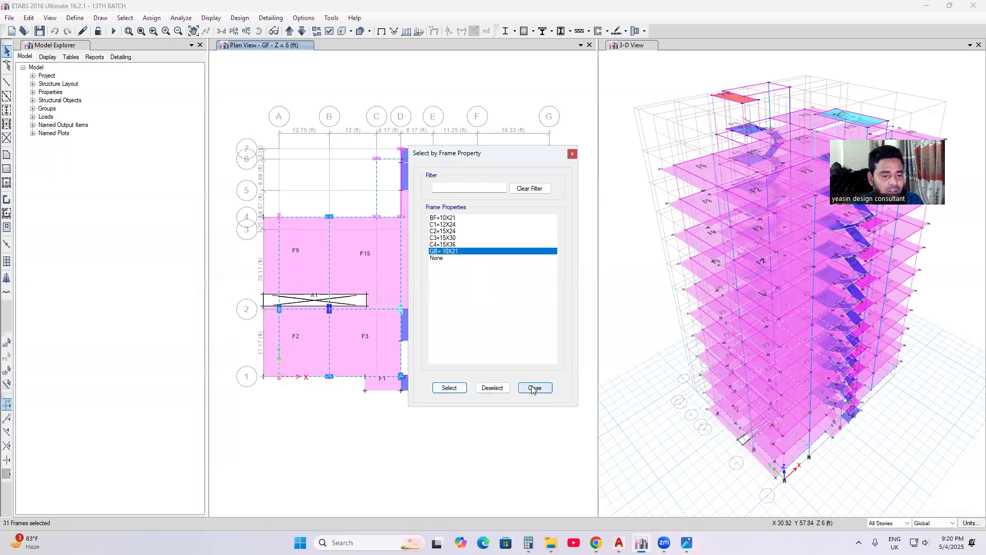
Add all frames with the BF=10X21 section property to the selection and finish selecting by property
click(452, 218)
click(449, 388)
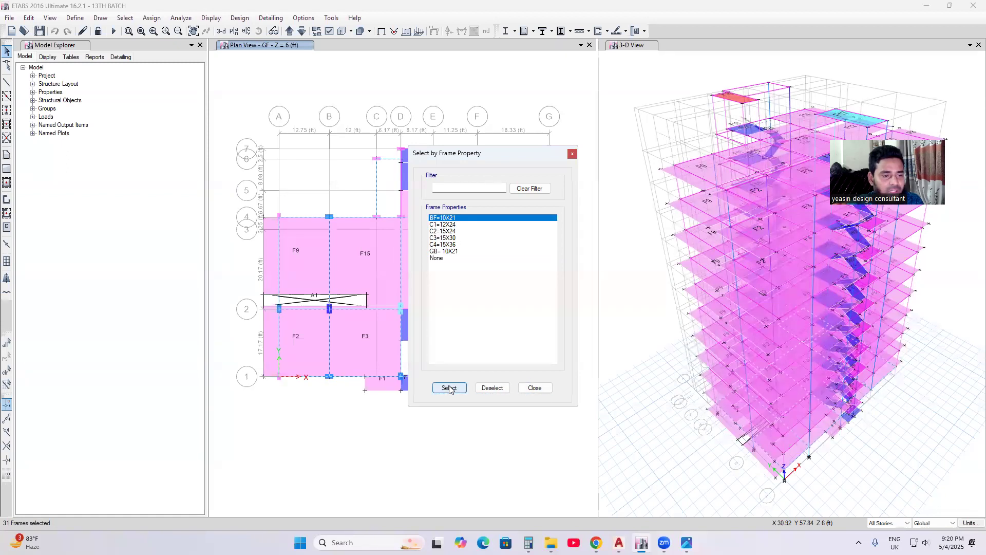
click(534, 388)
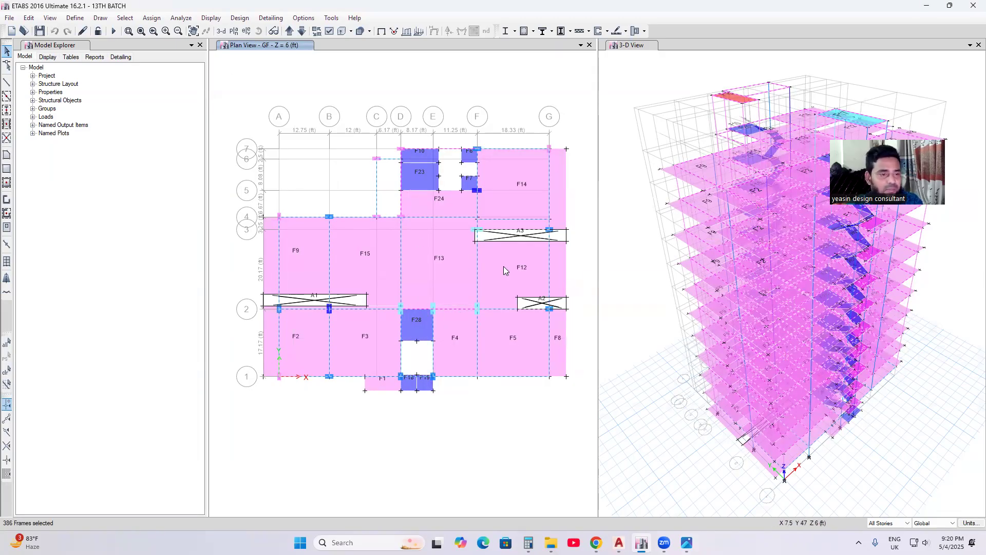
Start a distributed frame load assignment for the selected beams with PW as the load pattern
click(152, 19)
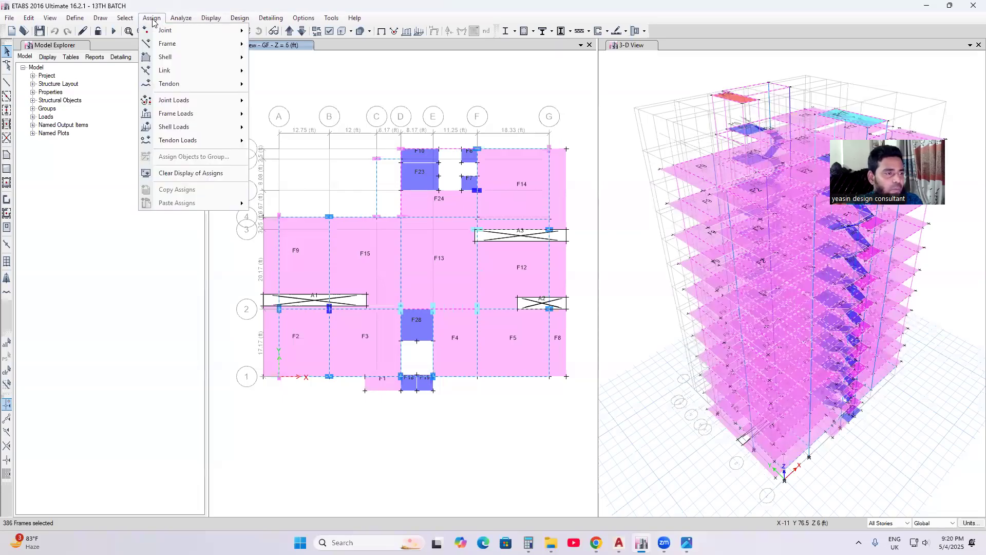
mouse_move(177, 118)
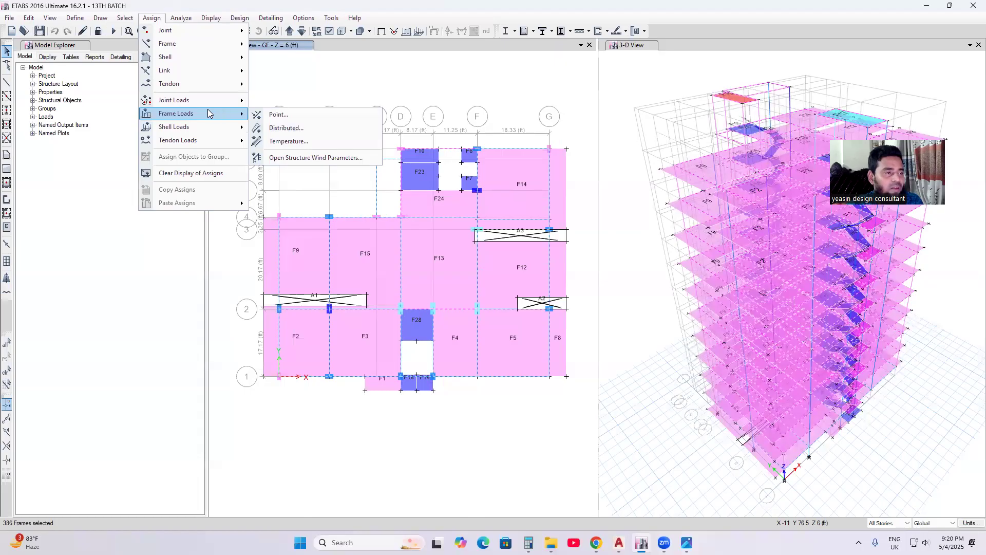
click(286, 128)
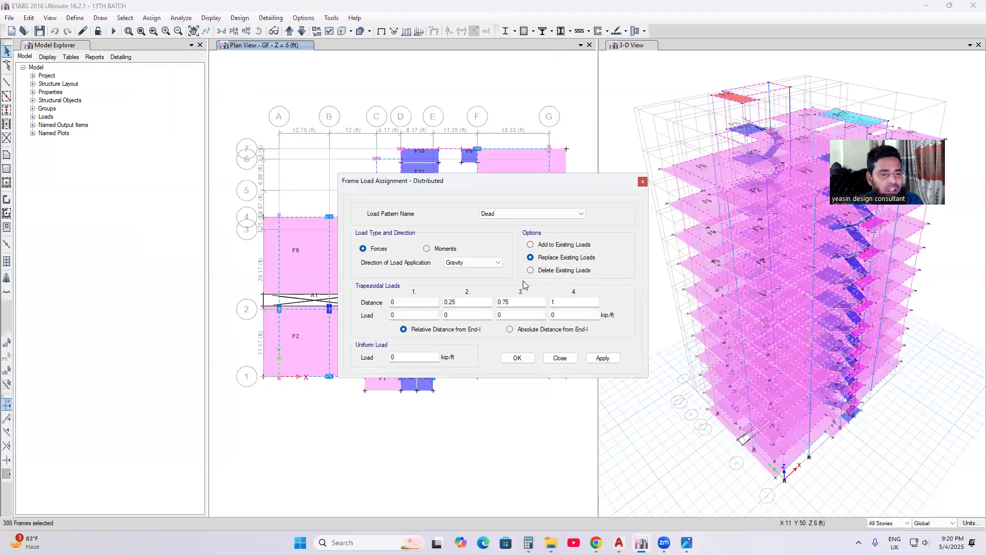
click(494, 214)
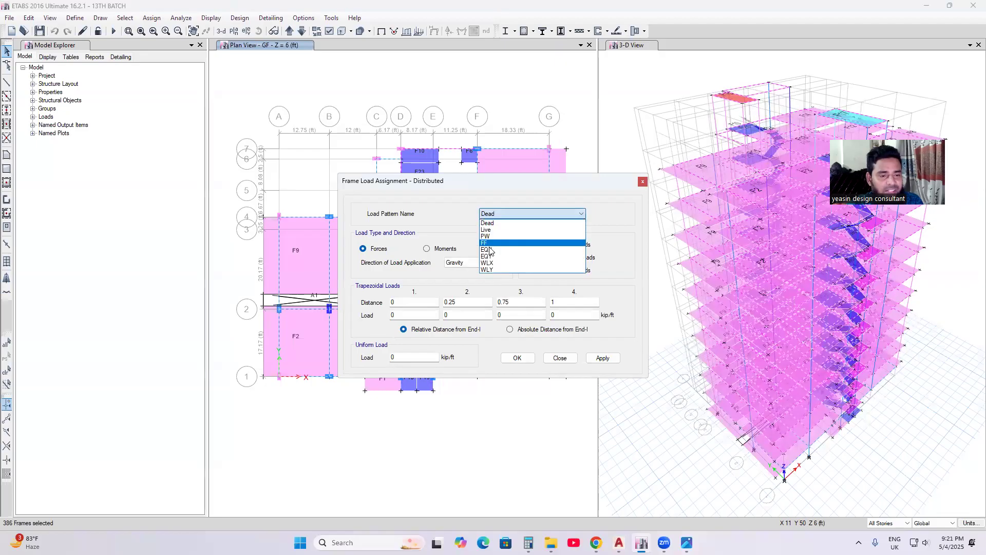
click(490, 237)
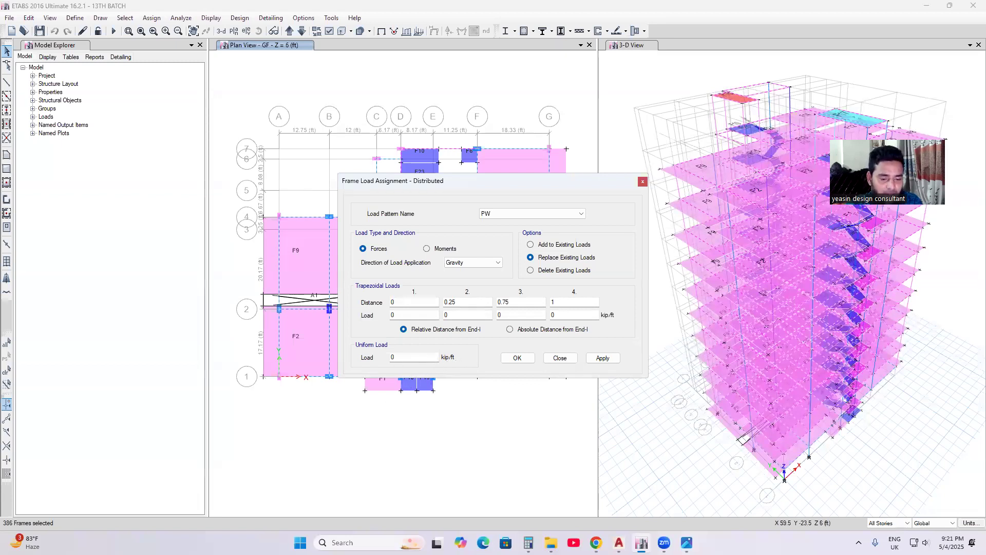
Convert the wall load to kips by dividing the previous result by 1000 in Calculator, and close Calculator
click(529, 542)
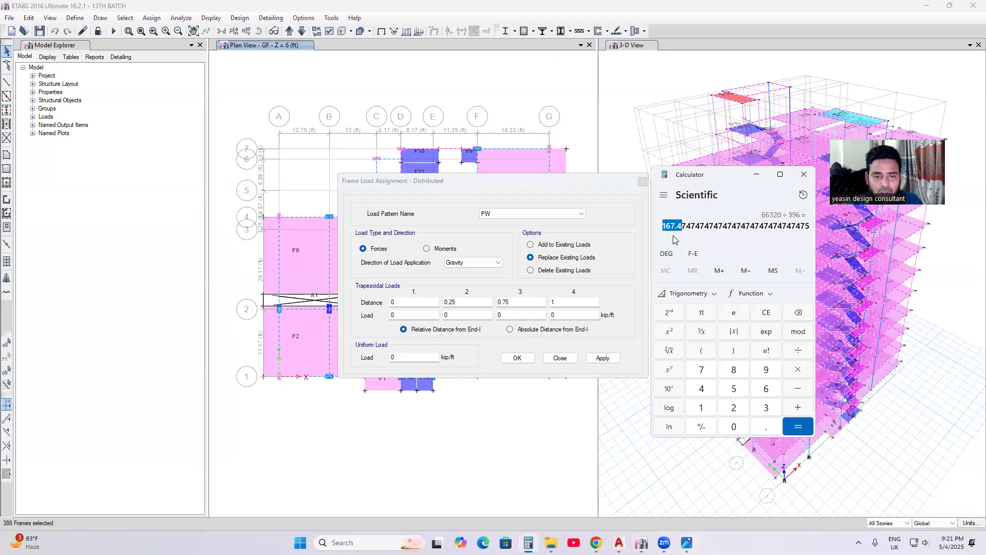
drag(685, 227, 664, 227)
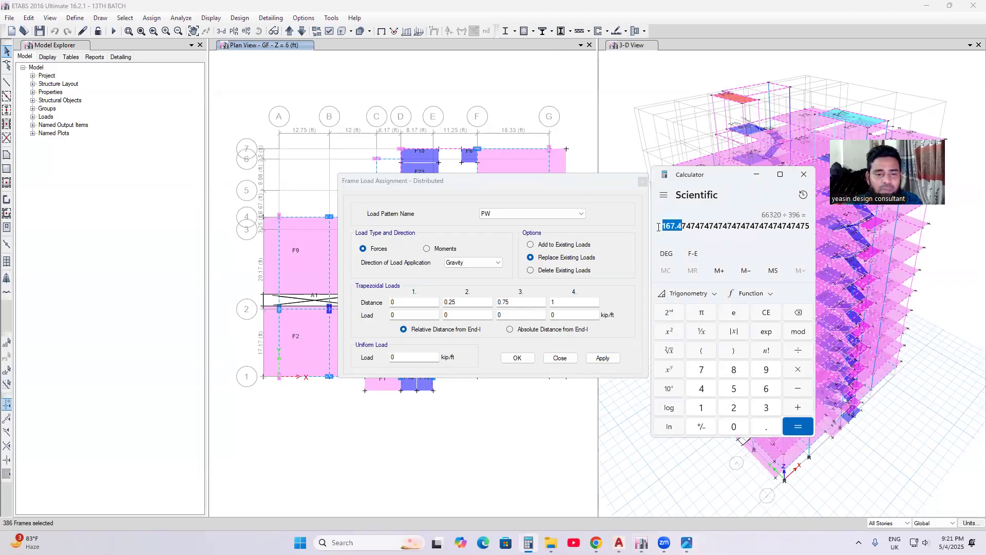
click(681, 237)
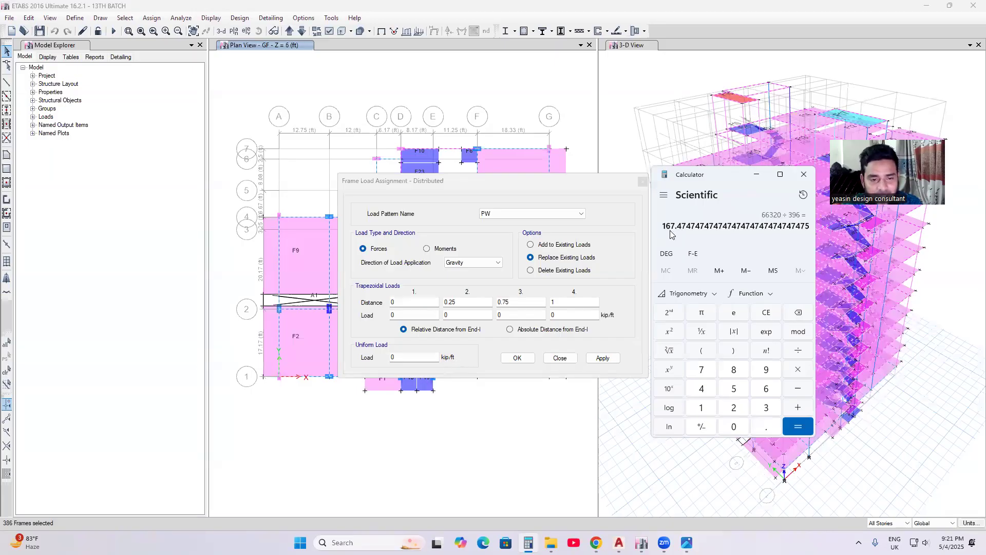
click(798, 351)
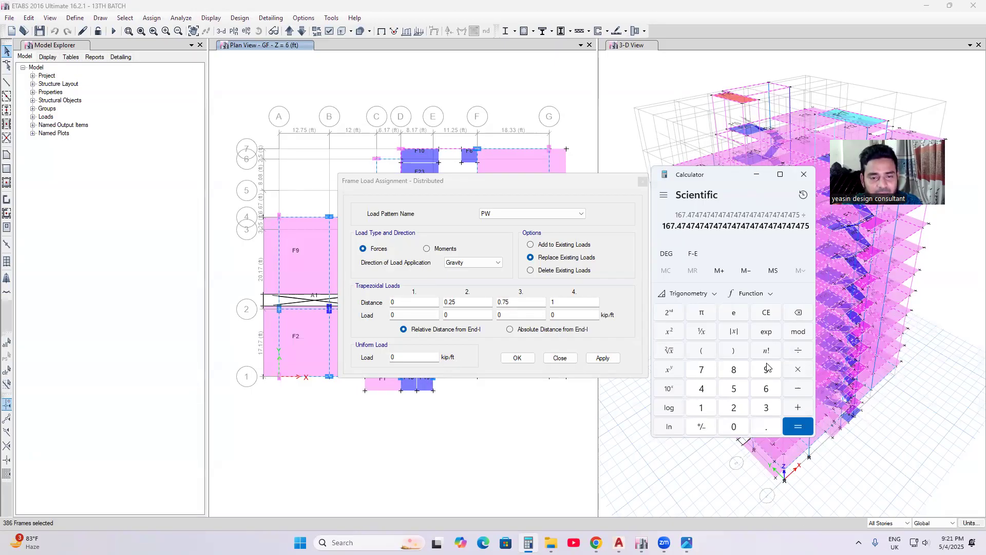
click(699, 408)
click(733, 427)
click(734, 426)
click(734, 426)
click(791, 429)
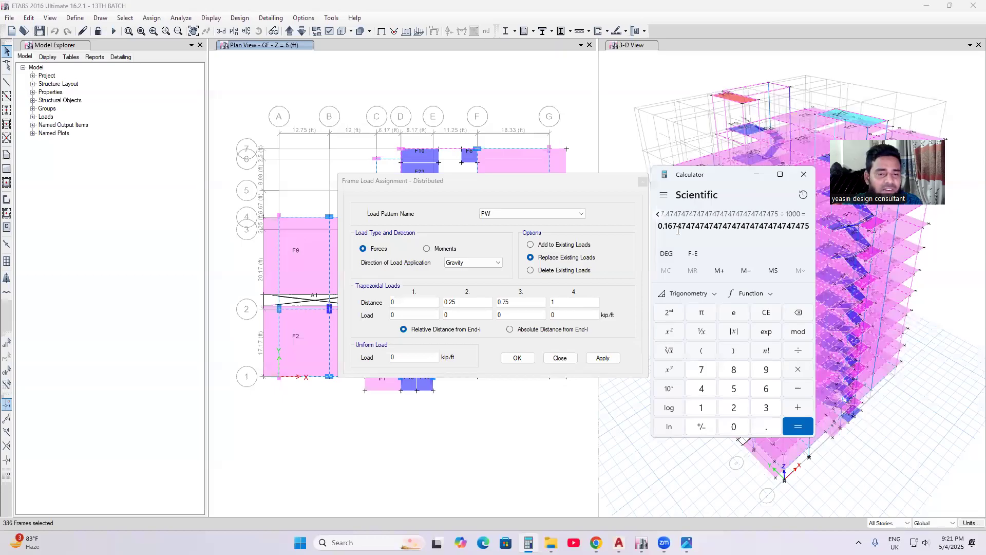
drag(663, 229, 679, 238)
click(679, 234)
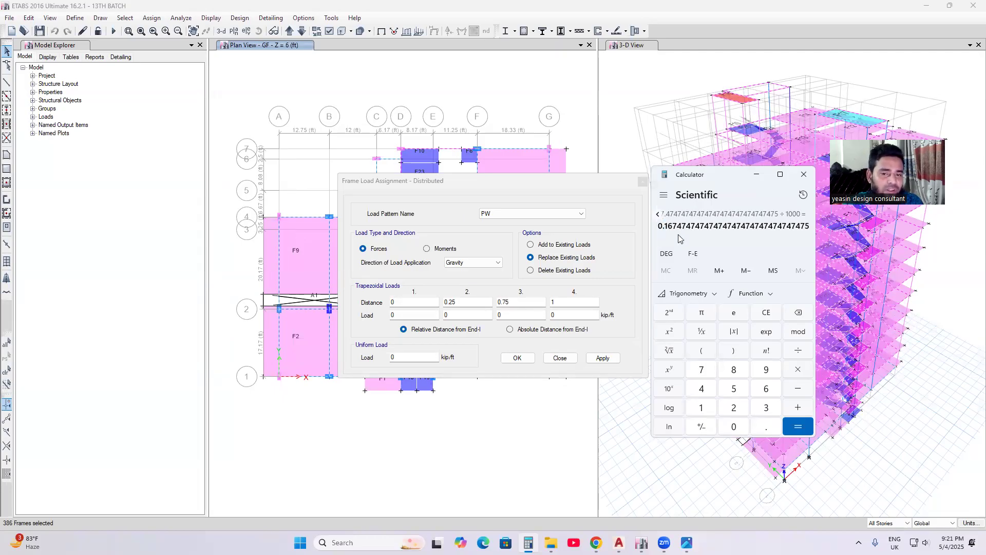
click(805, 176)
Assign a uniform PW load of 0.2 kip/ft to the selected beams, replacing existing loads
click(404, 357)
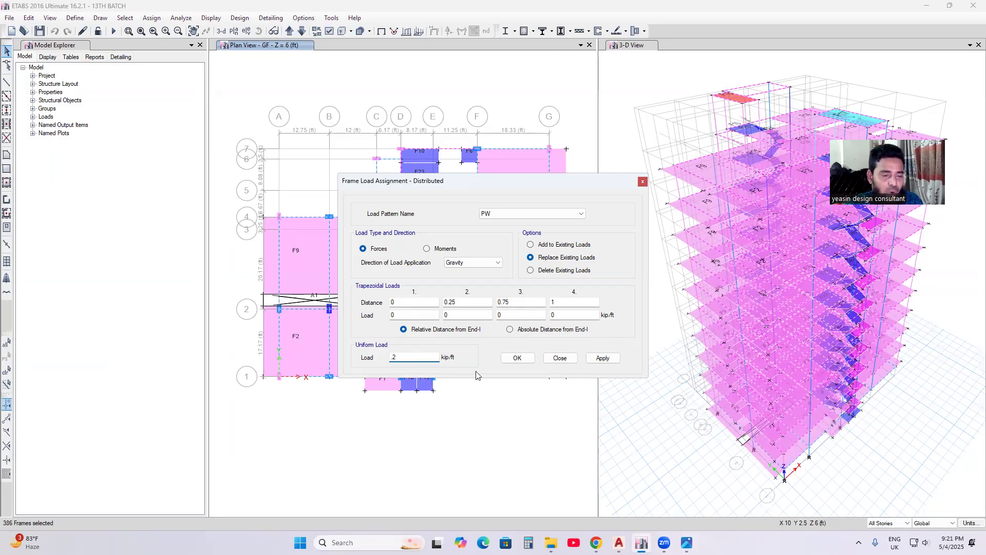
click(602, 358)
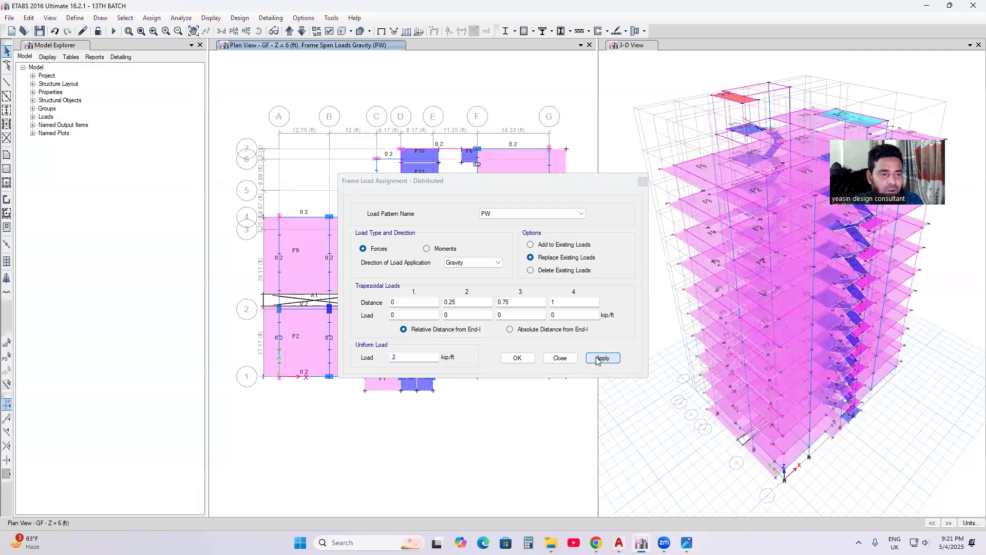
click(517, 358)
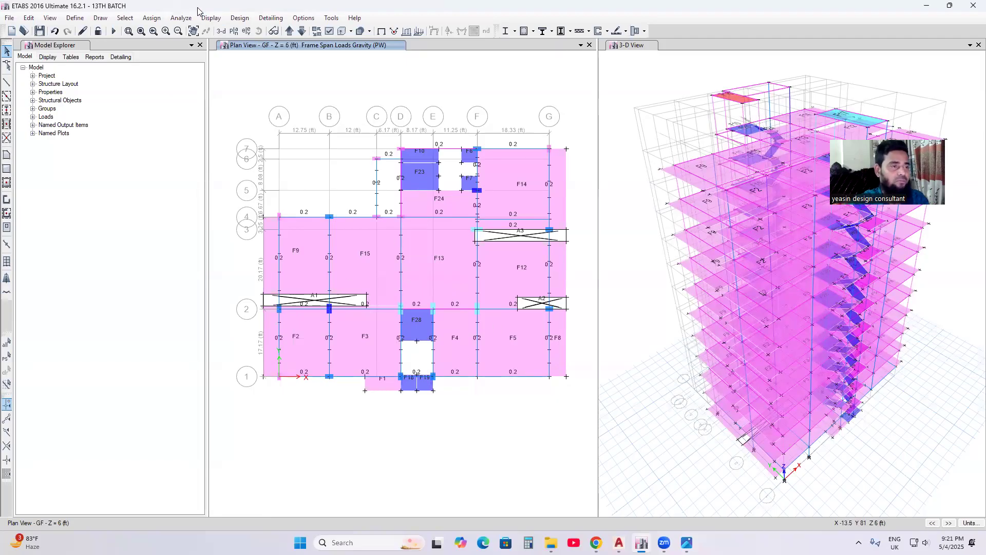
Show the PW frame loads in the default 3D view and examine them on all stories from several sides
click(221, 32)
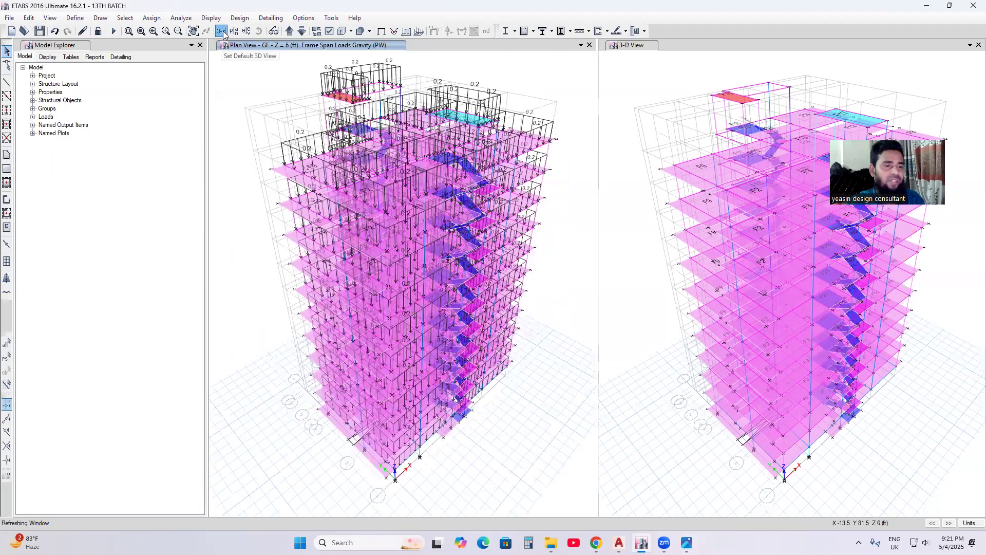
click(259, 31)
drag(538, 259, 524, 309)
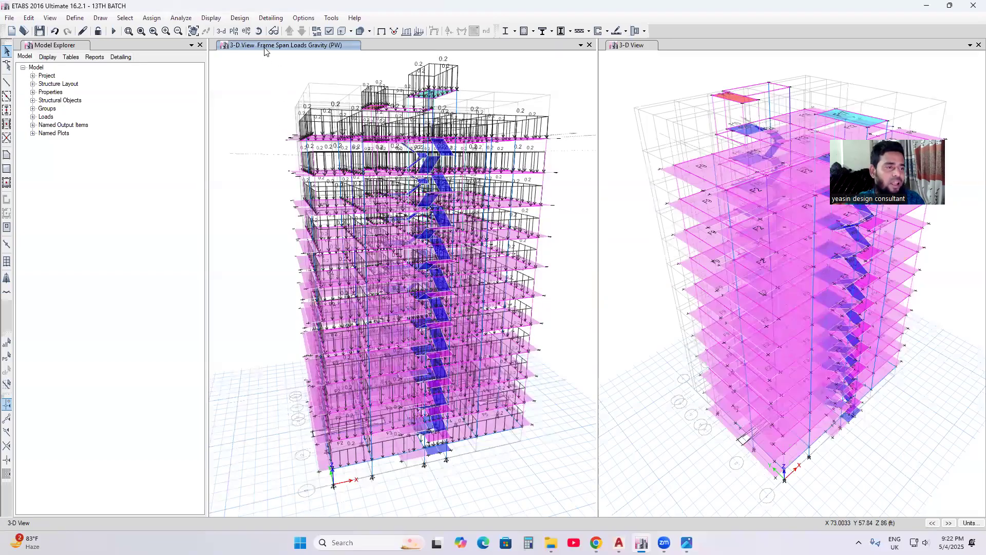
drag(515, 338, 374, 340)
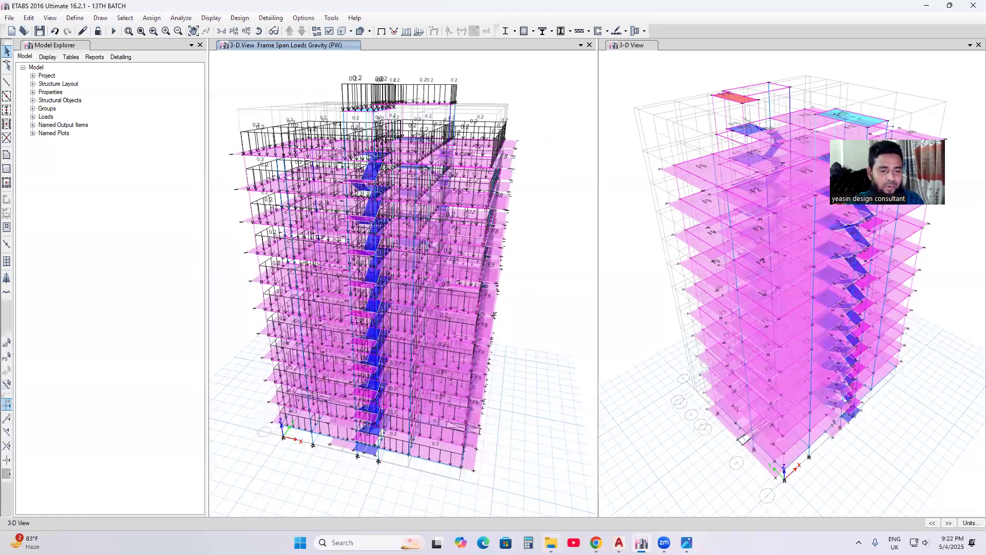
Switch to the AutoCAD plan to review the whole floor layout, and return to the ETABS 3D load display
click(618, 542)
scroll(480, 427, down, 2)
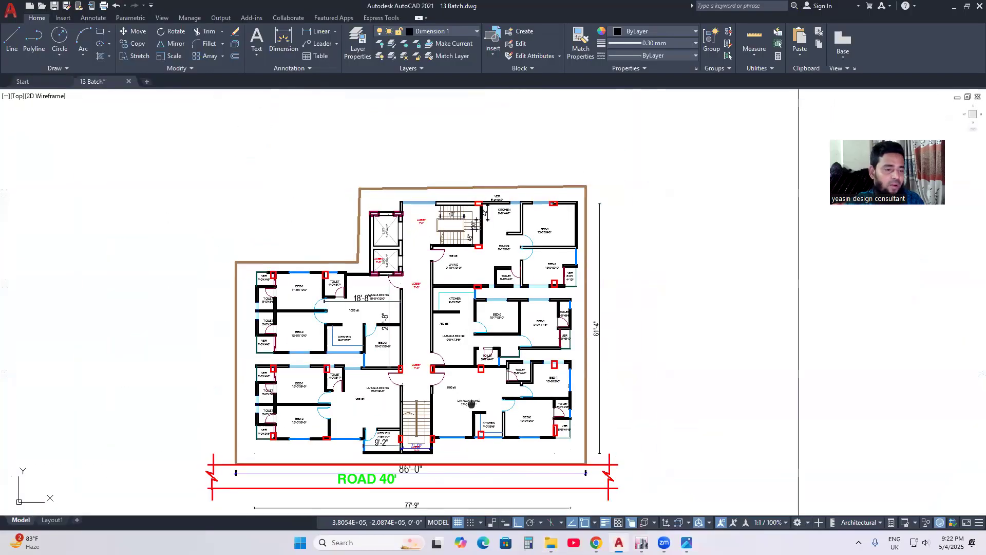
middle_drag(471, 405, 477, 403)
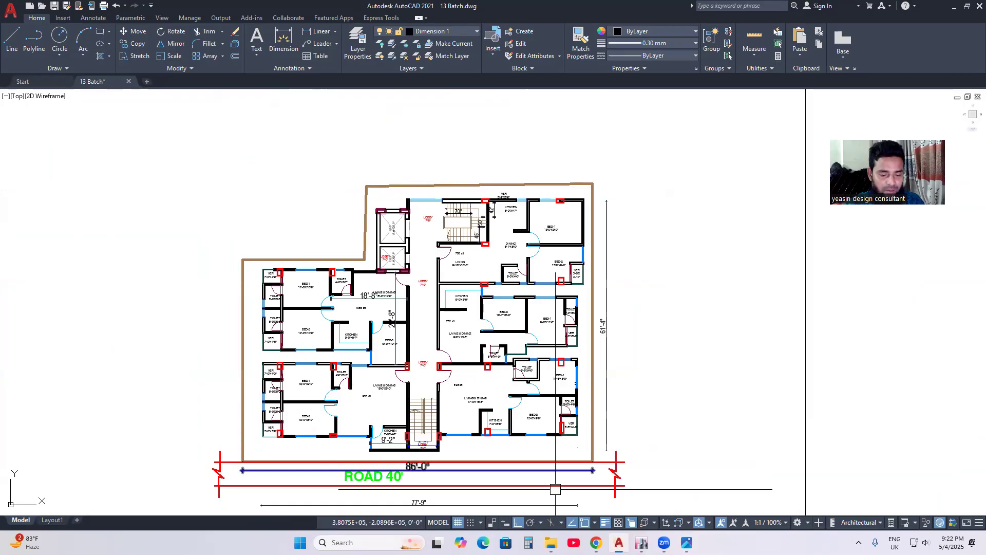
key(alt+Tab)
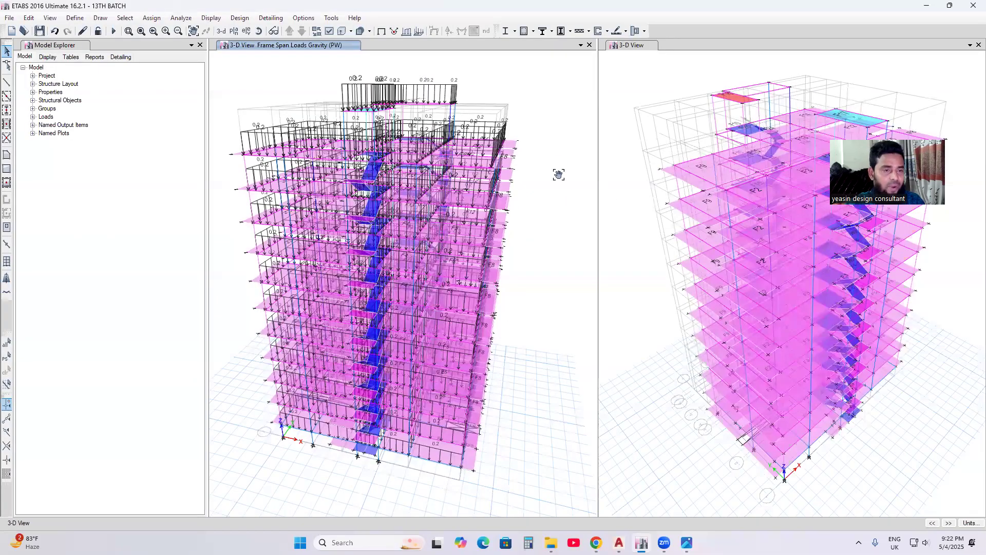
middle_drag(534, 175, 528, 212)
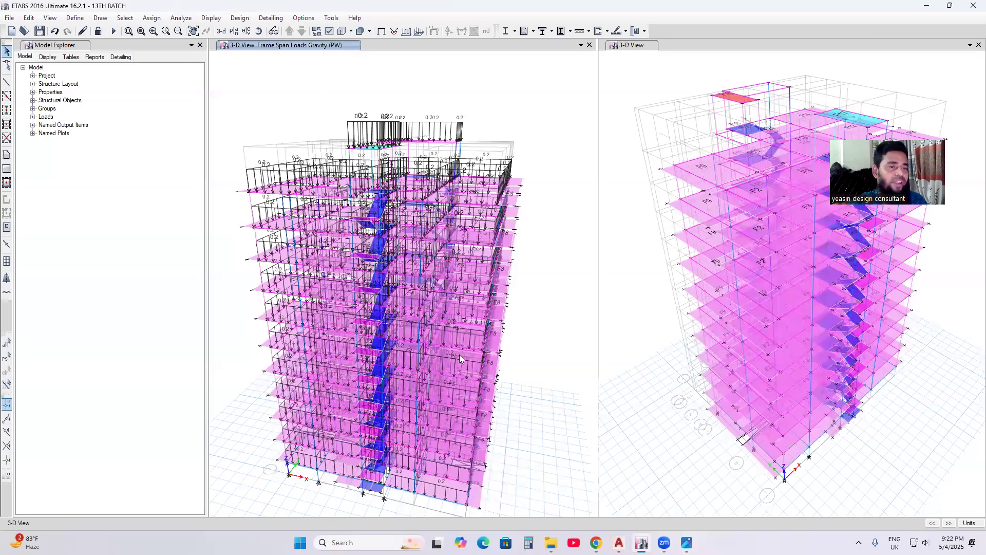
Open the 10TH story plan view and set the similar-story option to One Story
shift+middle_drag(459, 337, 502, 366)
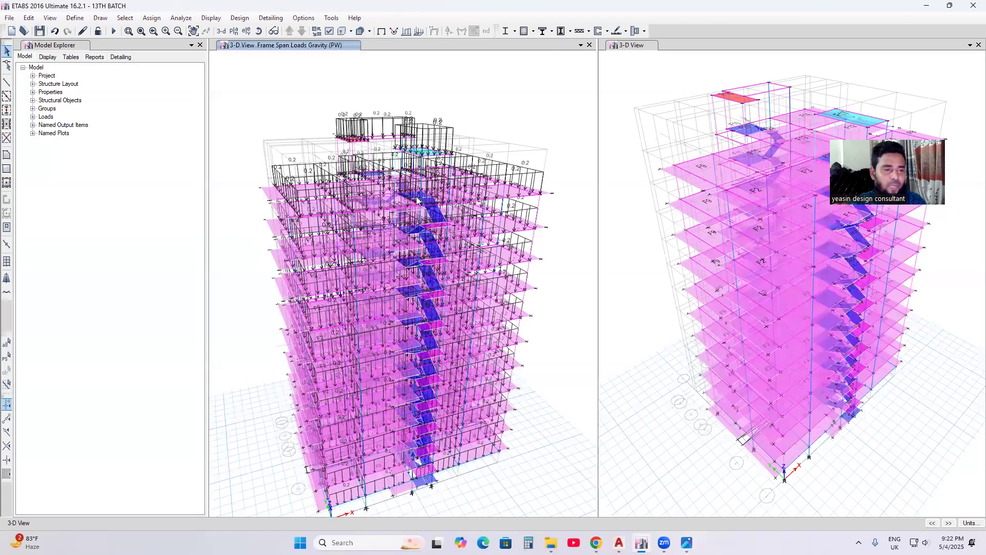
click(238, 32)
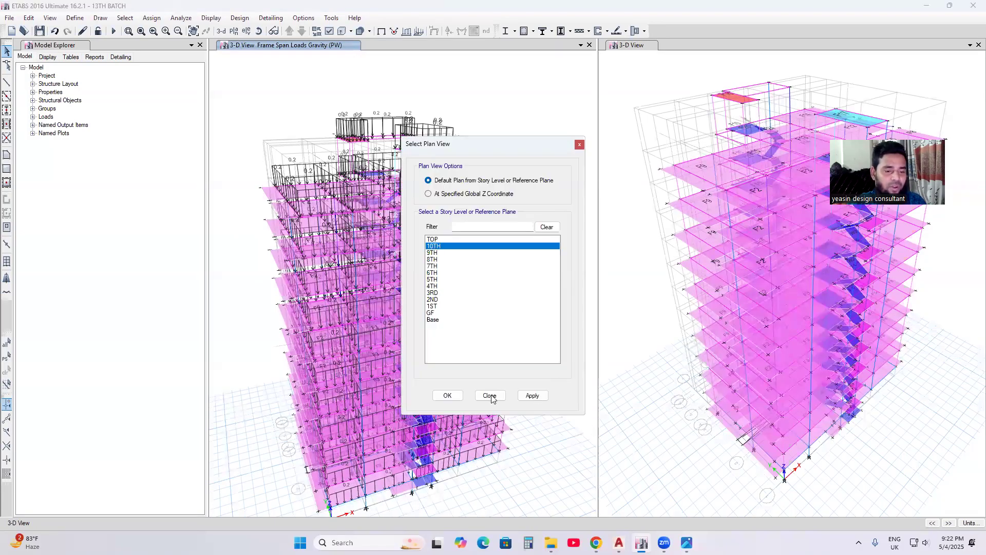
key(Return)
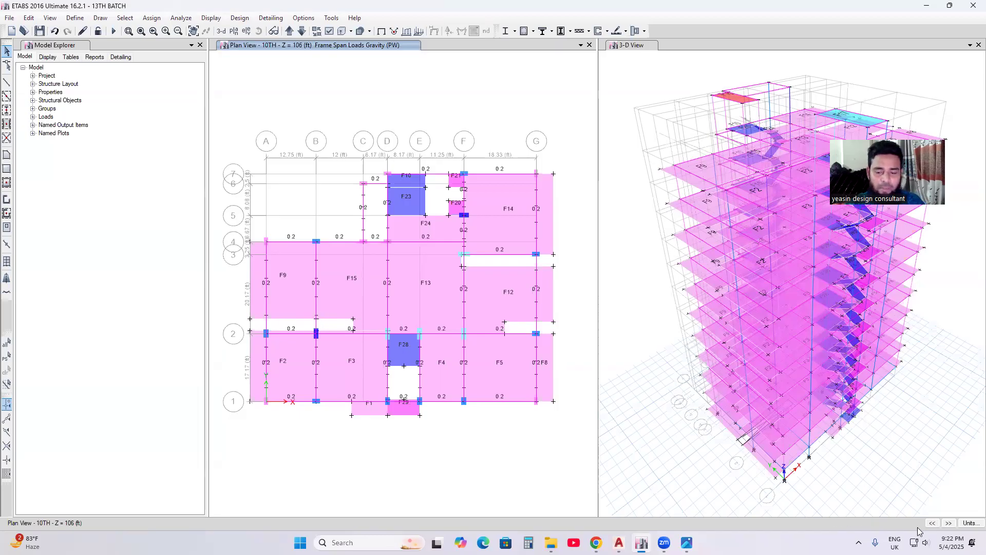
click(7, 82)
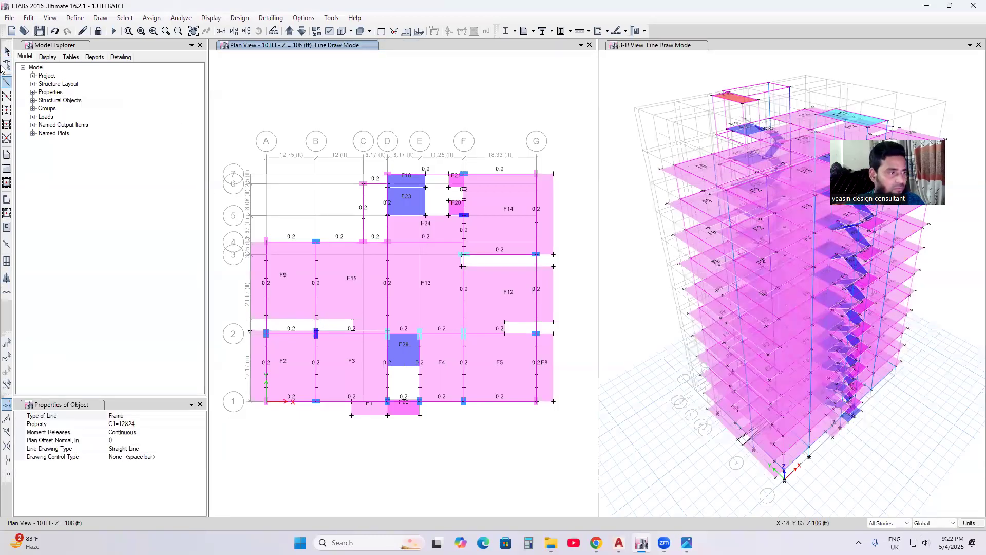
click(6, 51)
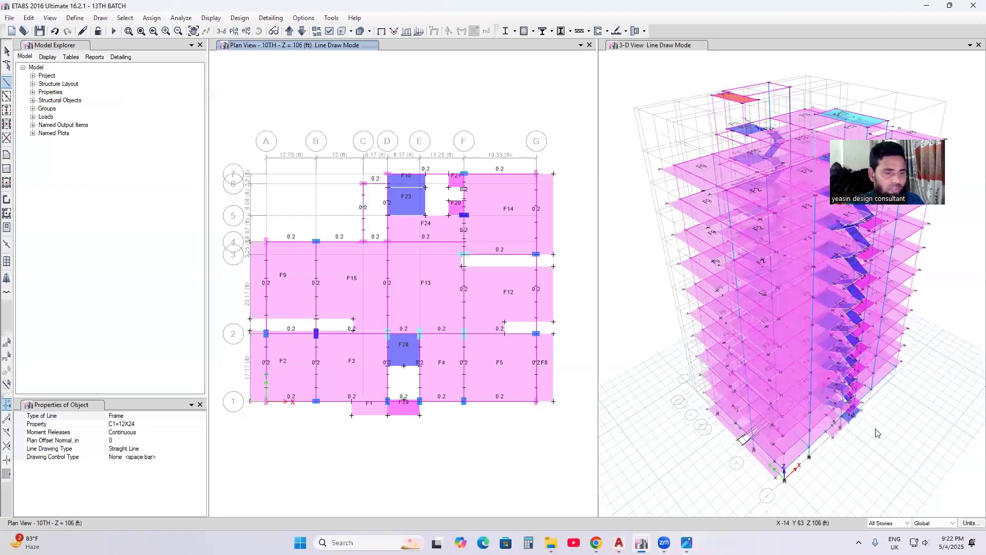
click(881, 535)
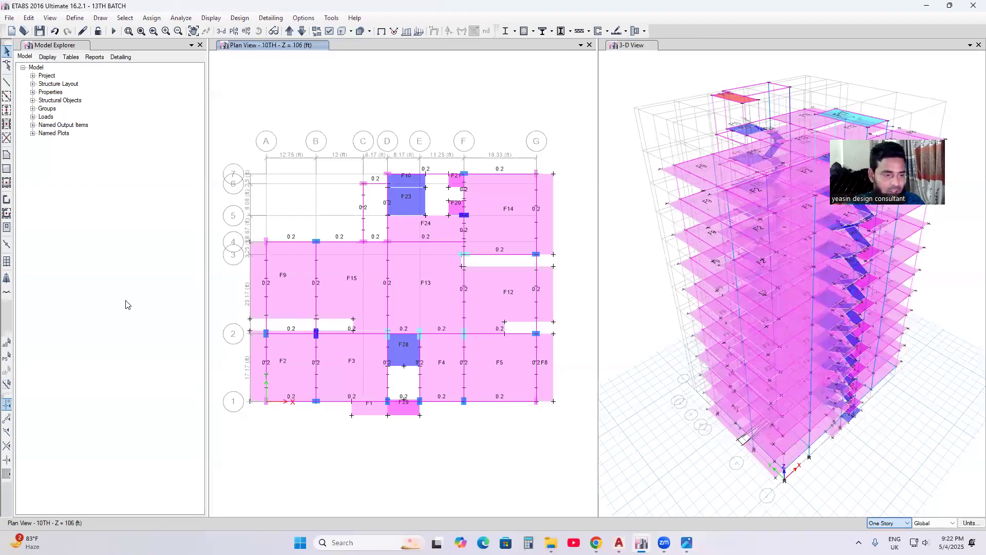
Select the 10TH beams along grids A and B from 1 to 4, grid 4 from A to C, and grids 1 and 2 from A to D
click(266, 273)
click(316, 265)
click(296, 242)
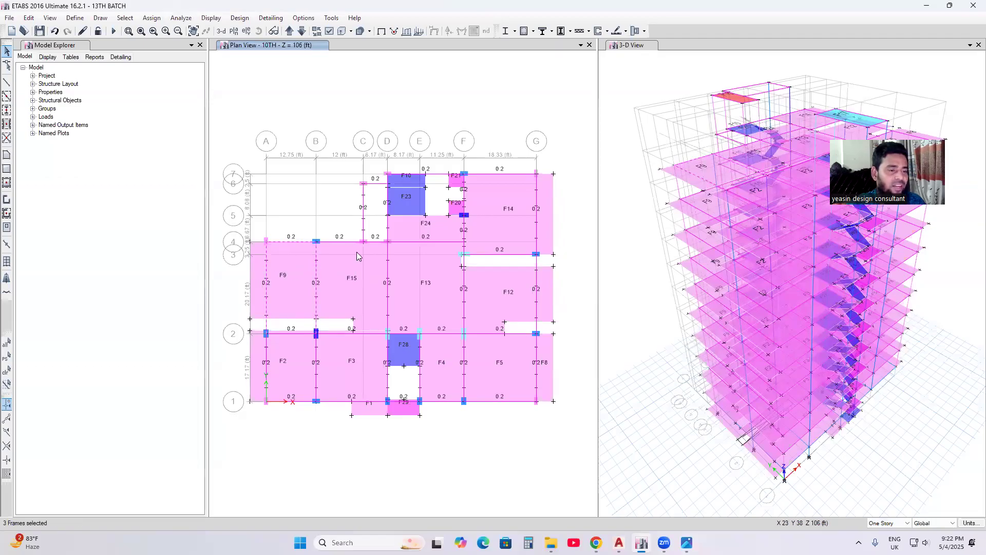
click(343, 241)
click(364, 227)
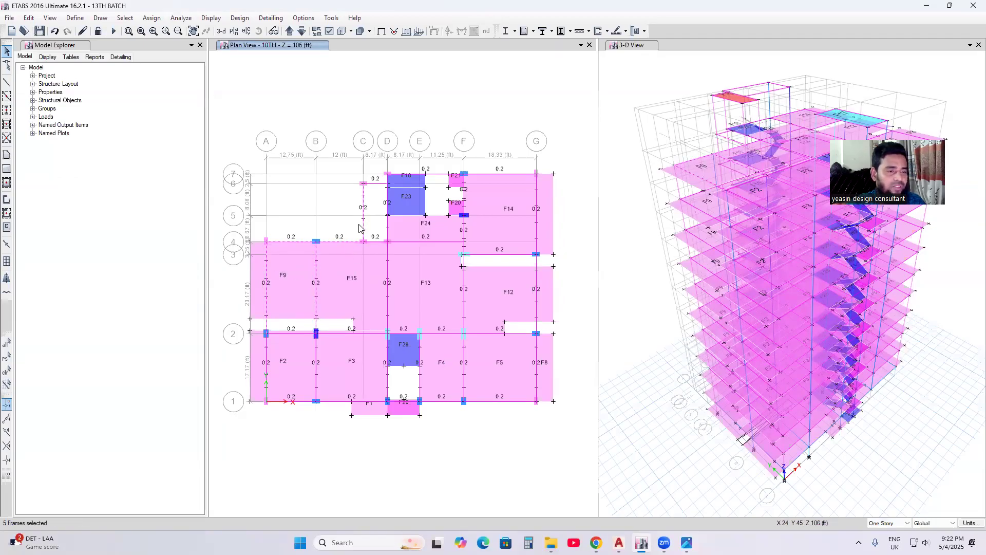
click(365, 227)
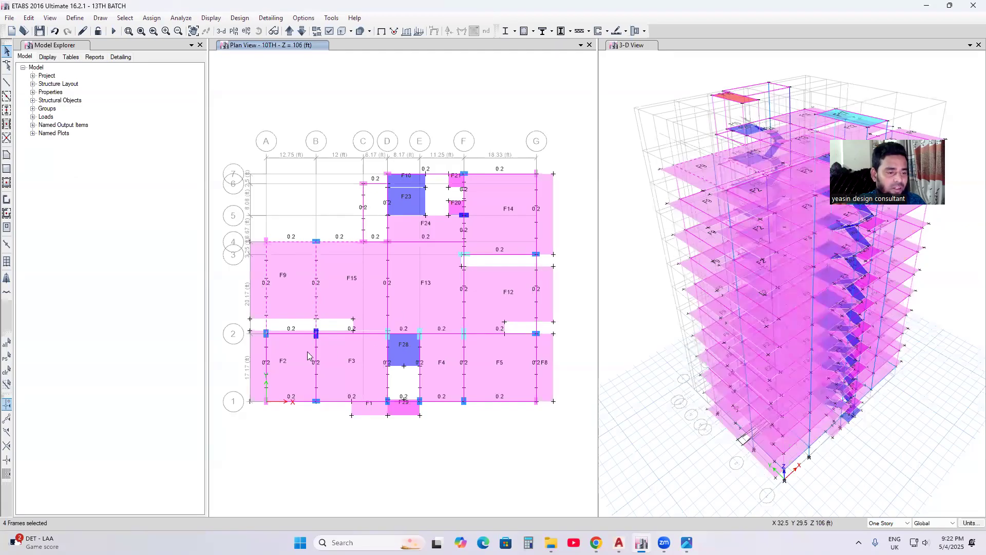
click(343, 334)
click(316, 353)
click(292, 334)
click(266, 350)
click(297, 402)
click(340, 402)
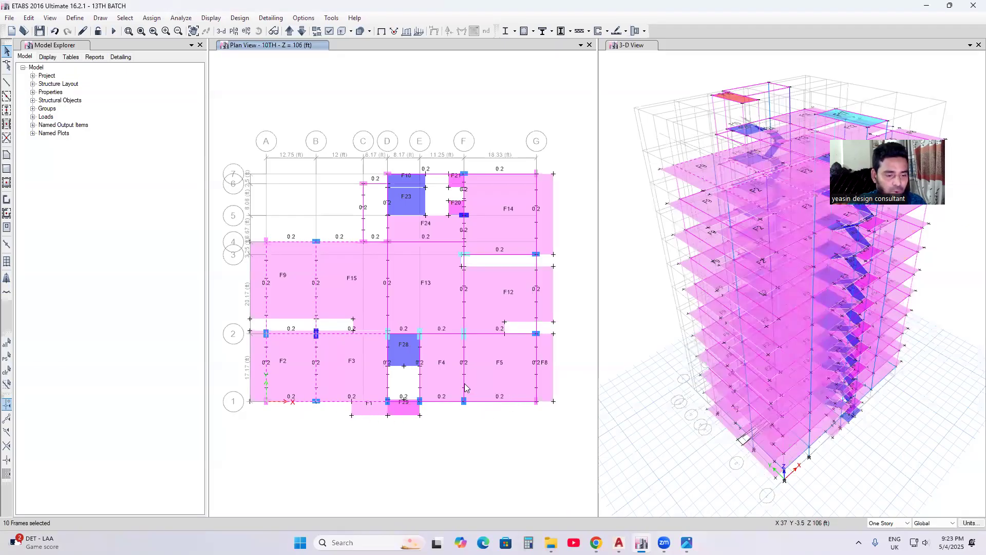
Add the beams around the slabs between grids E and G, plus grid 4 from D to F and grid D from 2 to 4, to the selection
click(450, 404)
click(482, 403)
click(504, 335)
click(441, 336)
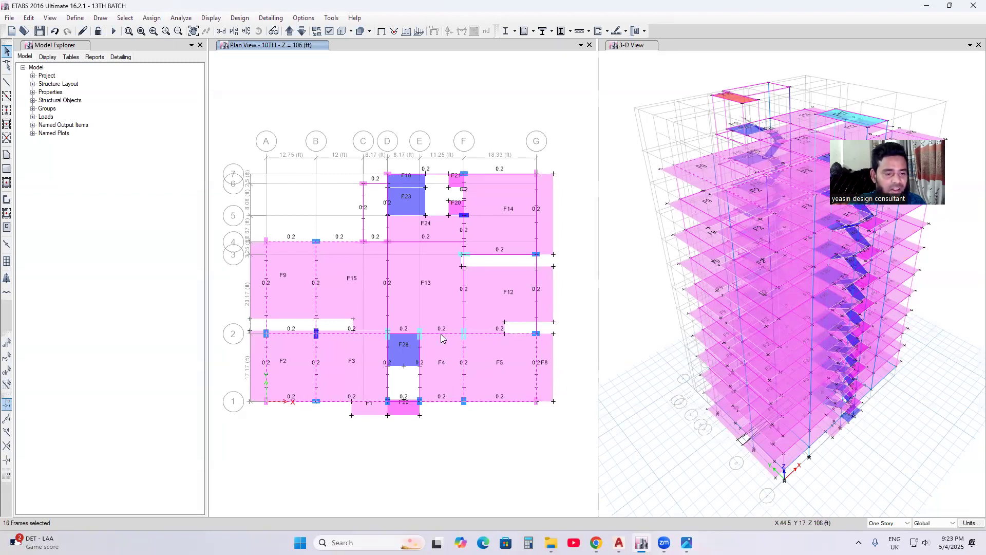
click(464, 302)
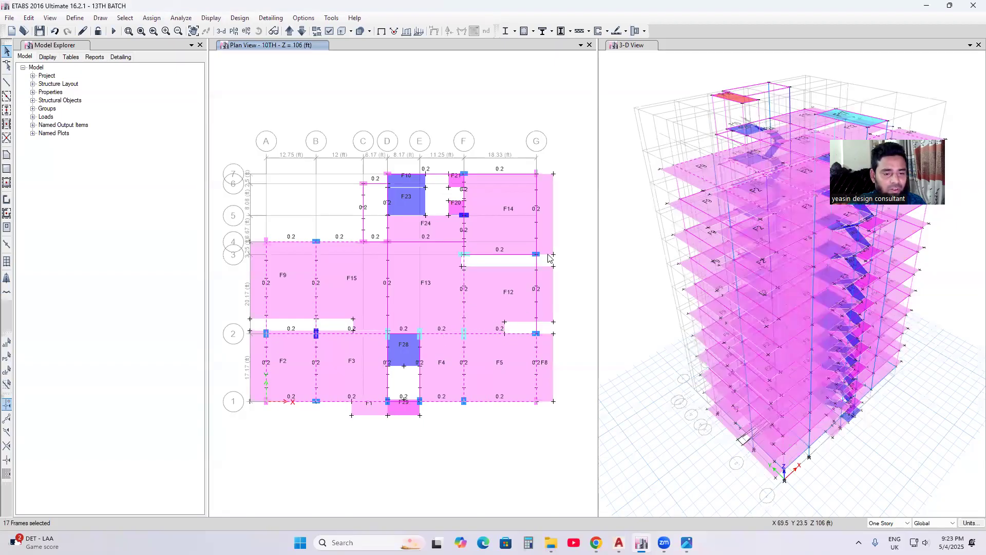
click(536, 235)
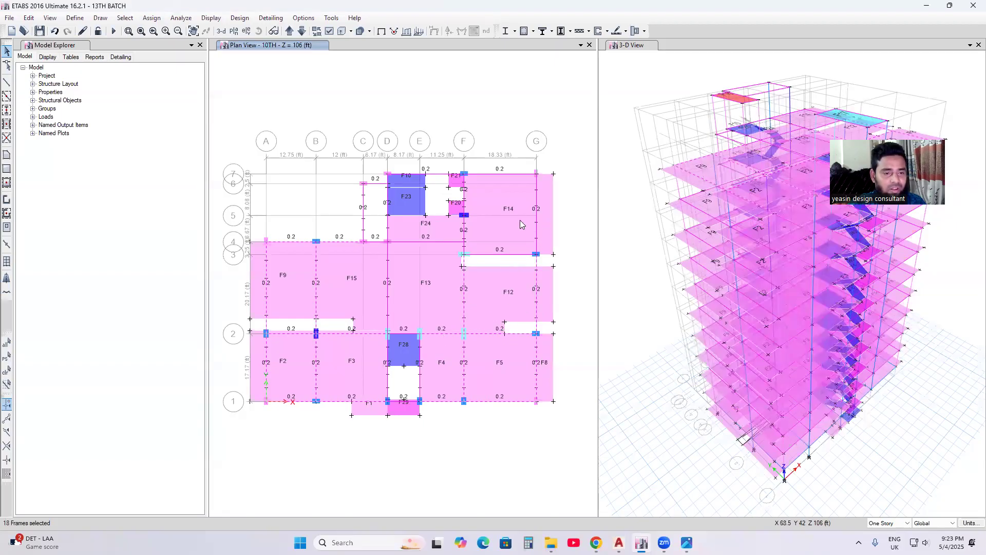
click(500, 174)
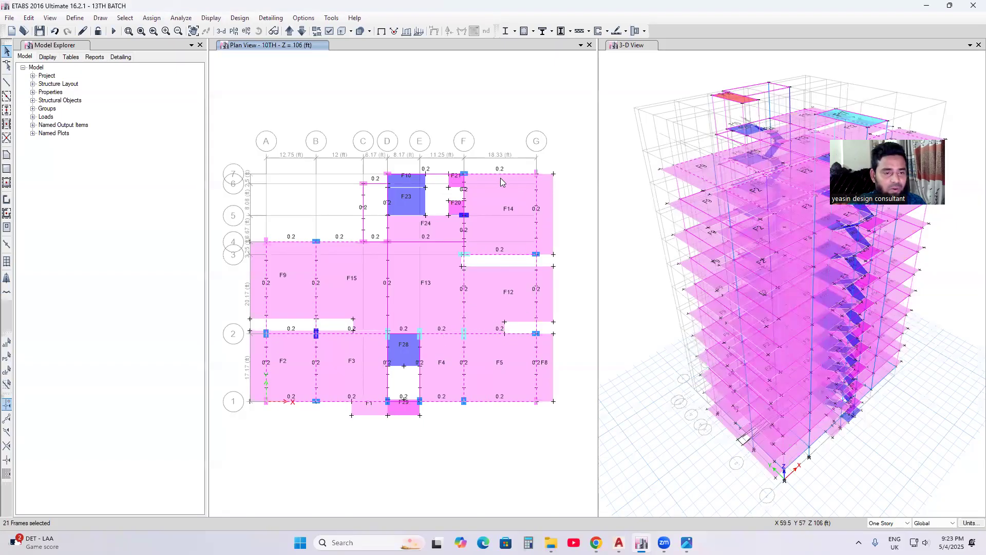
click(418, 241)
click(388, 254)
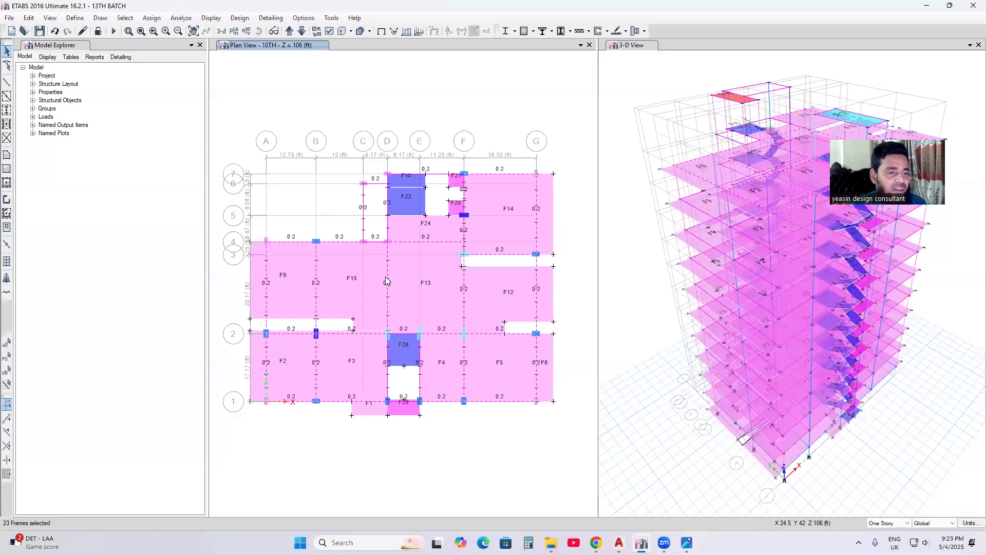
Remove the distributed PW load from the selected 10TH beams, leaving the unselected stair and lift core beams loaded
click(152, 19)
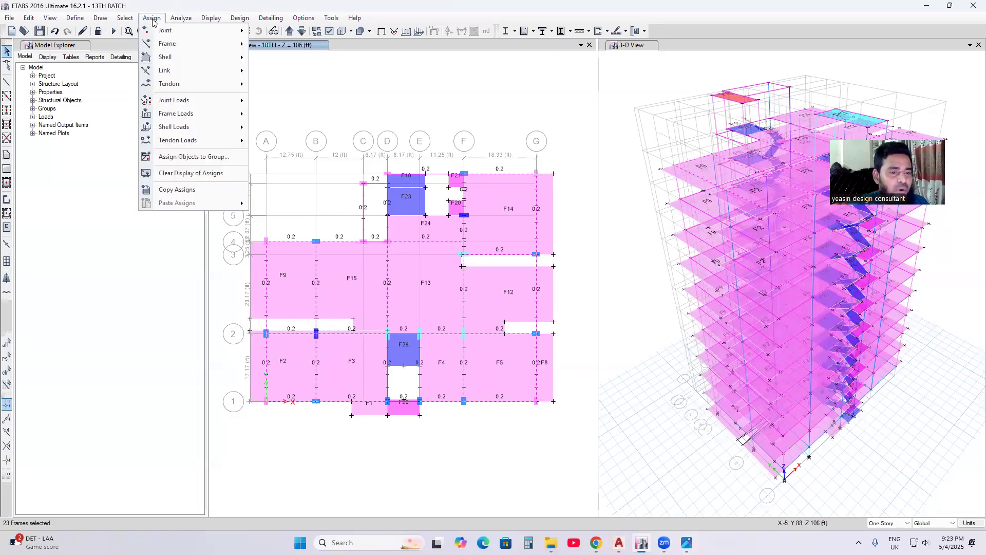
mouse_move(178, 56)
mouse_move(184, 114)
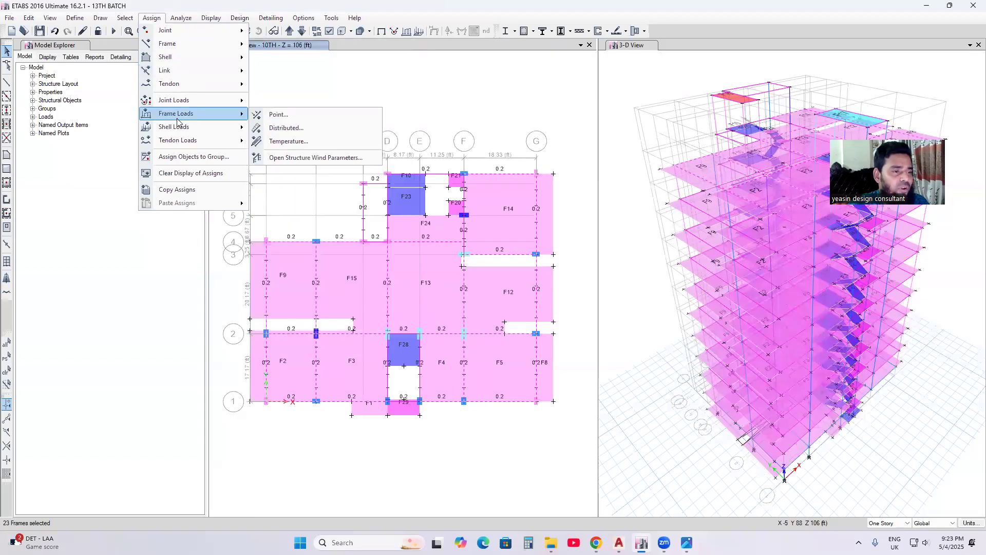
click(309, 128)
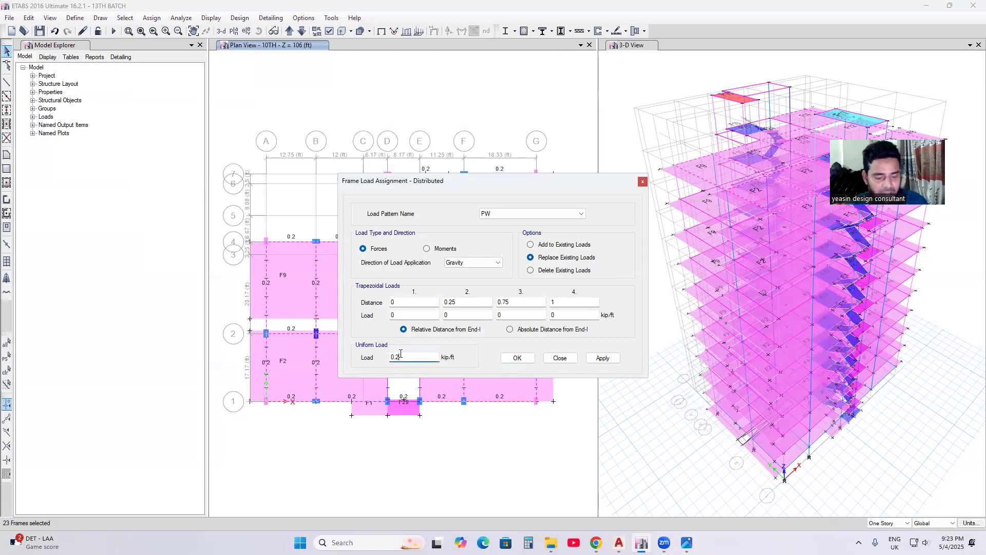
click(603, 358)
click(517, 358)
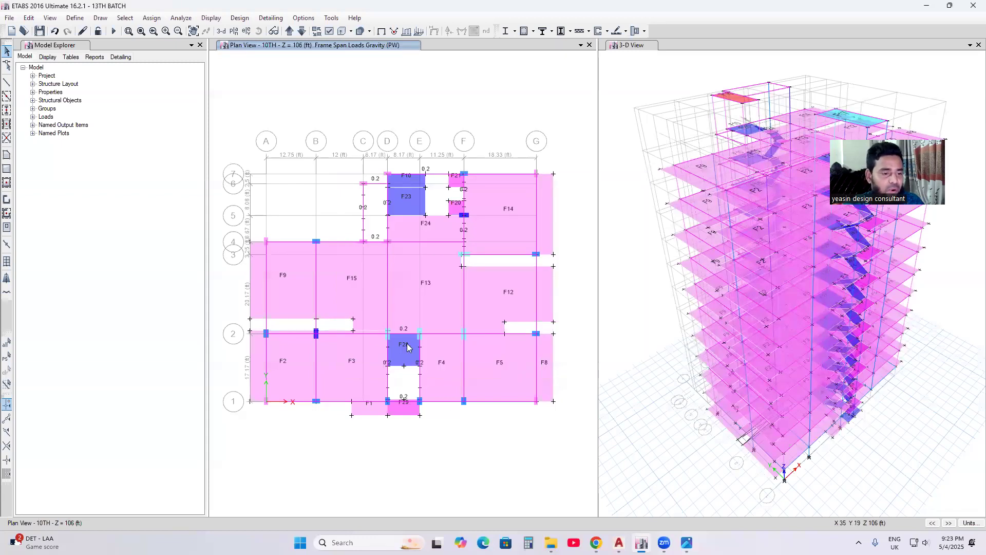
Check the PW loads on the 9TH and 8TH plans, and examine the whole building in 3D from several sides
click(302, 32)
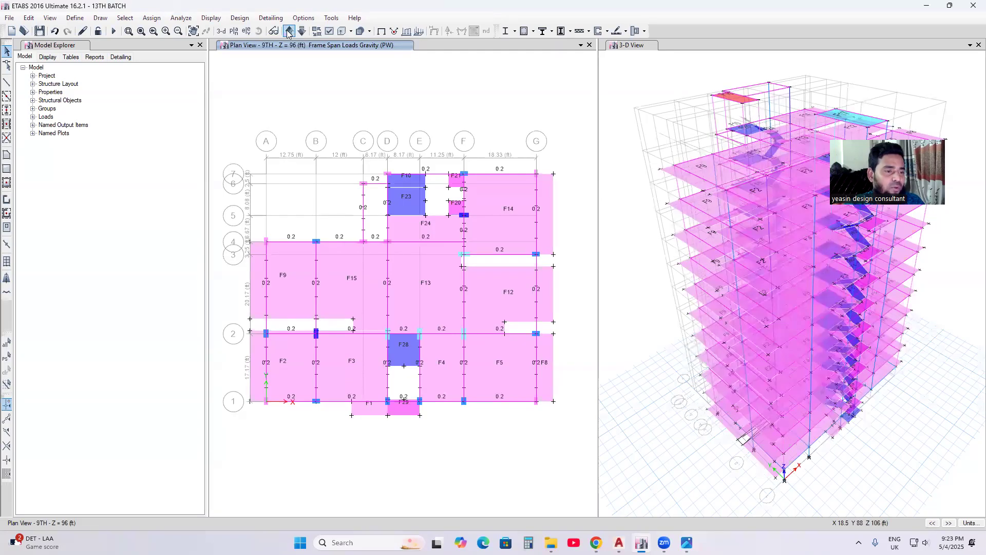
click(303, 31)
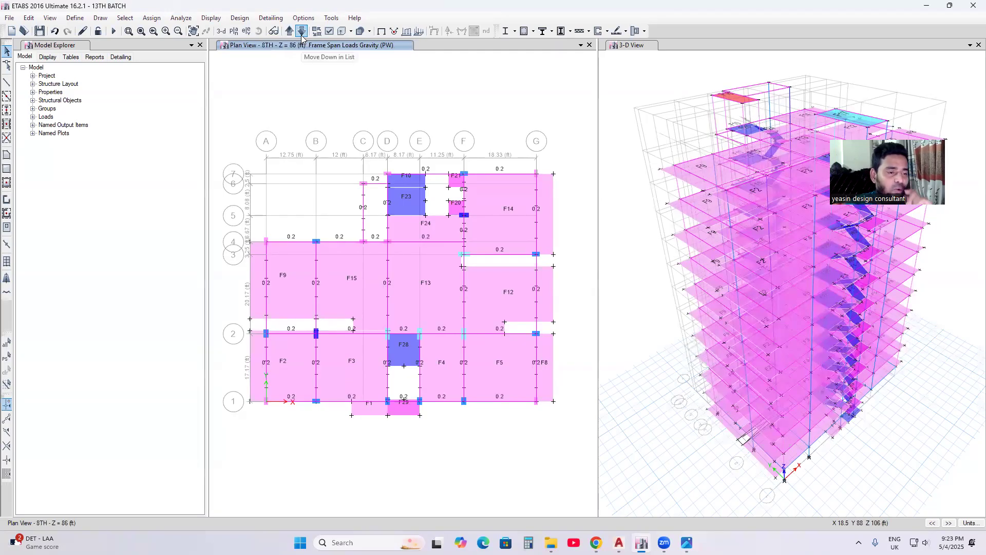
click(221, 31)
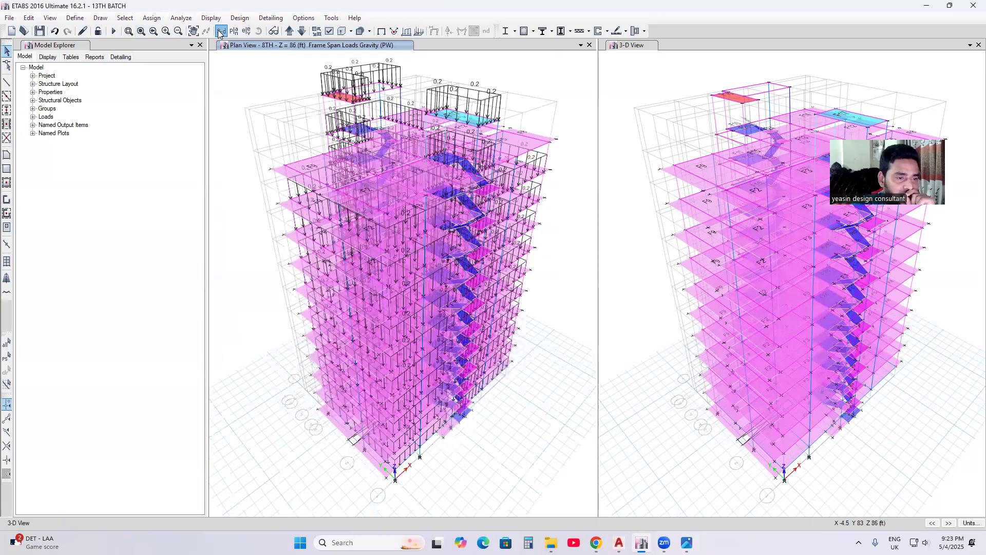
click(258, 31)
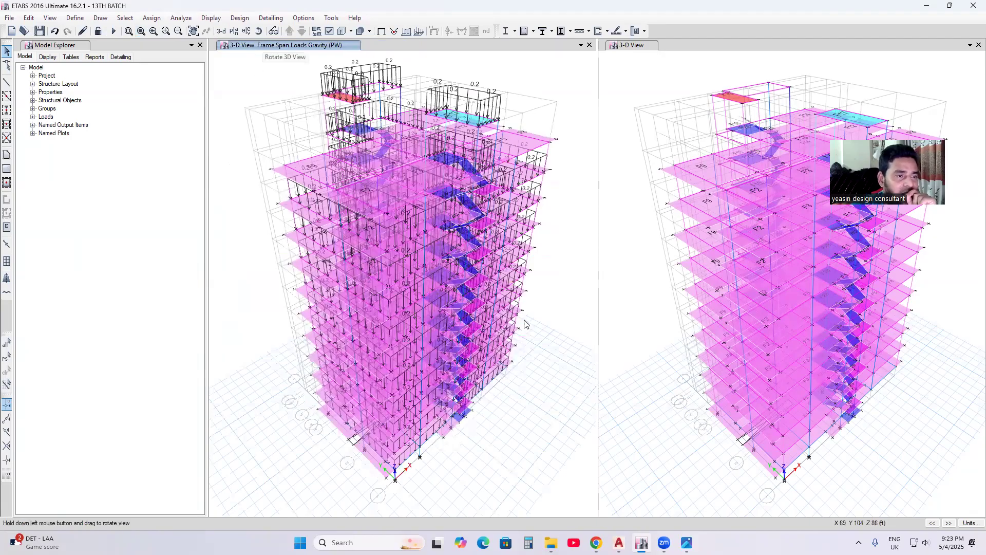
drag(528, 324, 534, 321)
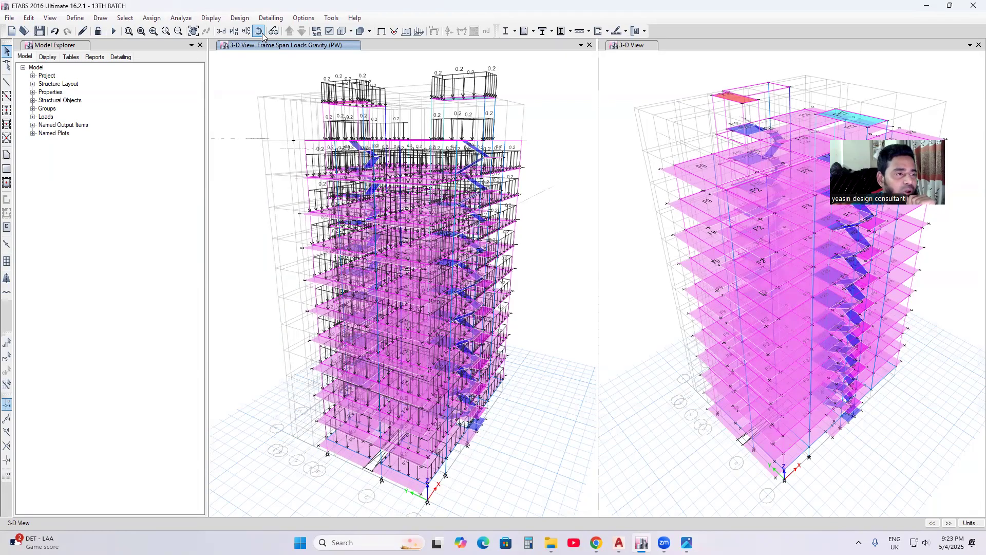
drag(561, 256, 519, 329)
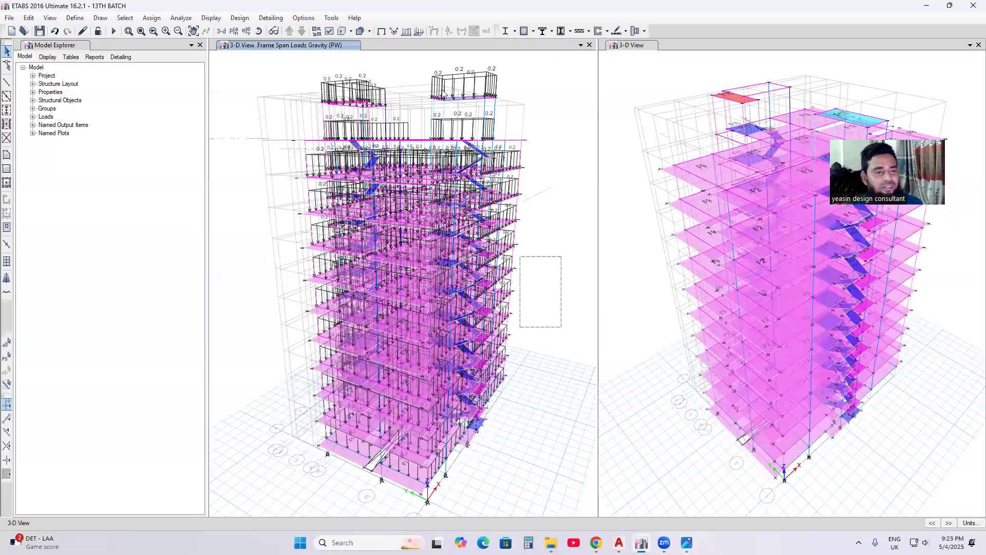
click(259, 30)
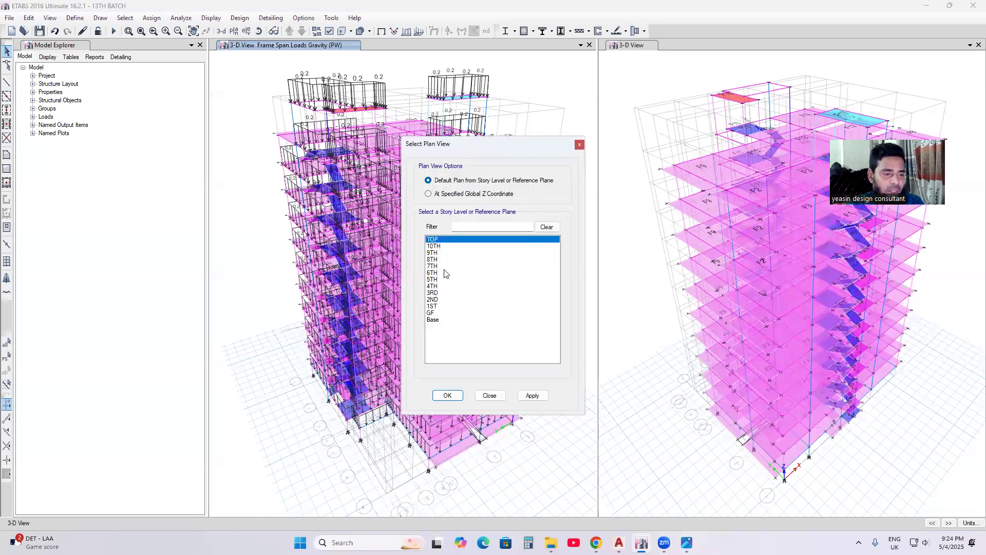
Open the 1ST story plan view and examine its PW beam loads
click(442, 307)
click(533, 396)
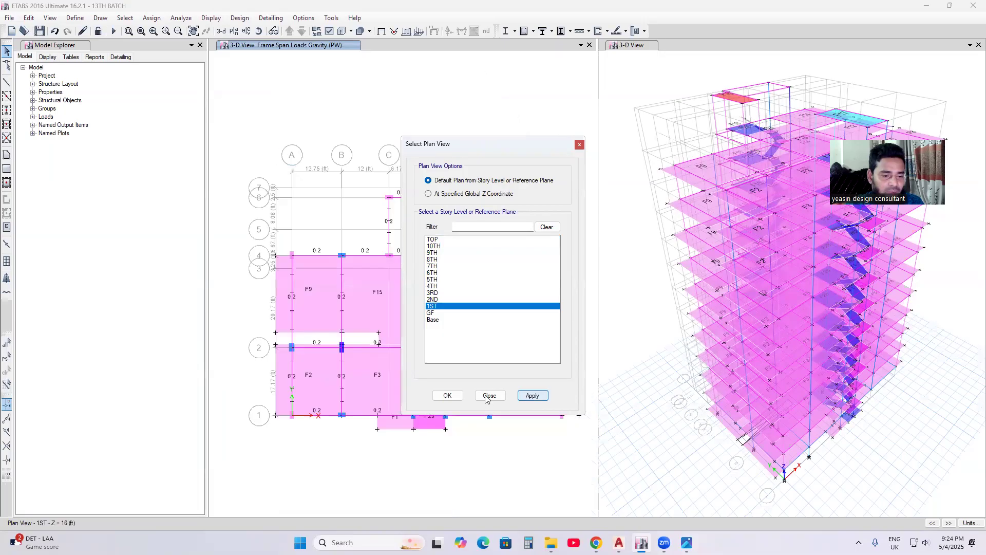
click(489, 396)
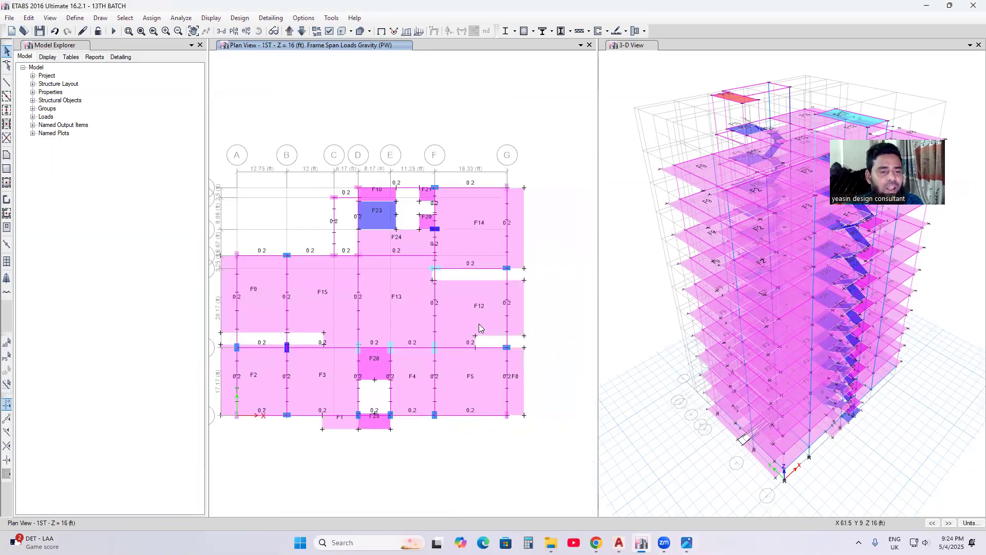
scroll(451, 262, up, 3)
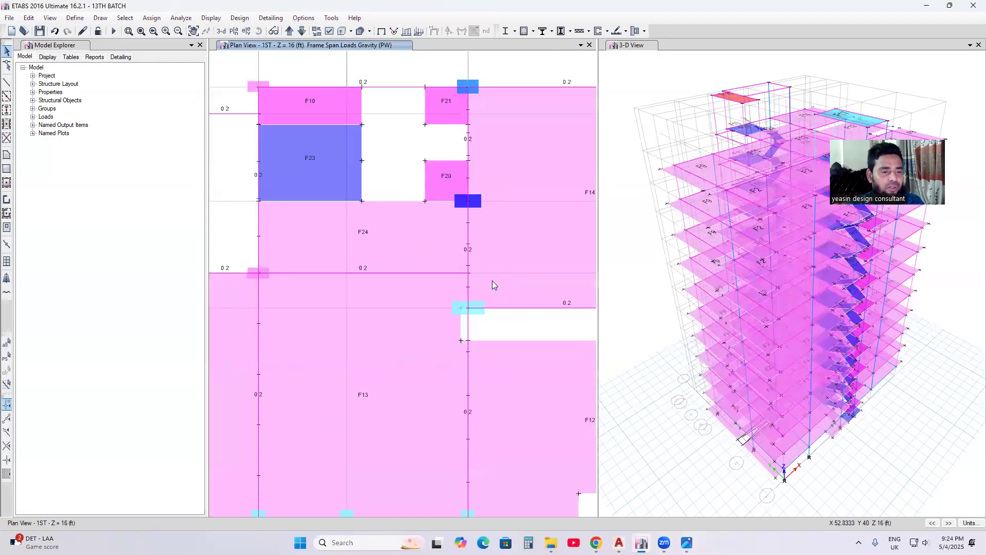
scroll(492, 280, down, 3)
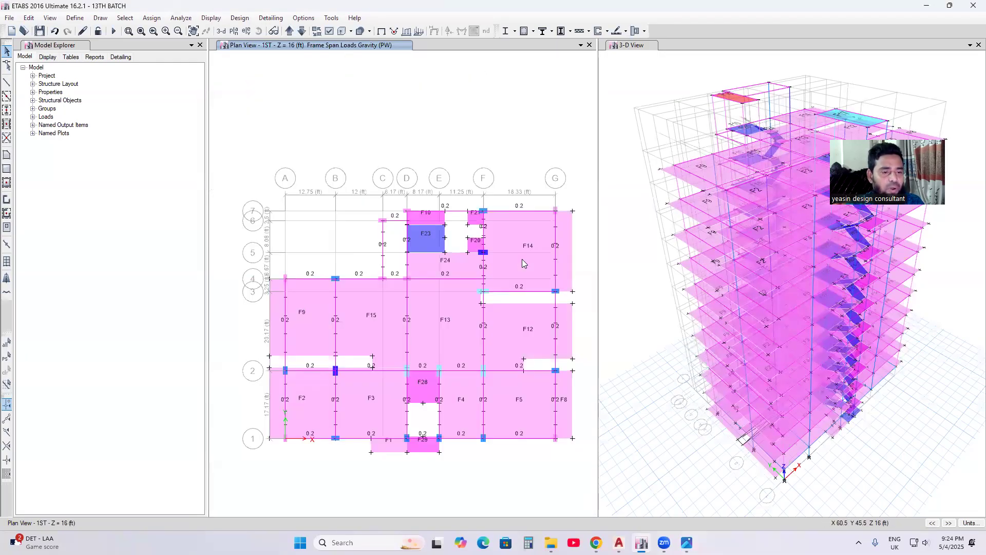
Go up through the story plans from 1ST to 10TH, checking the PW beam loads on each floor
click(290, 32)
click(290, 32)
click(290, 32)
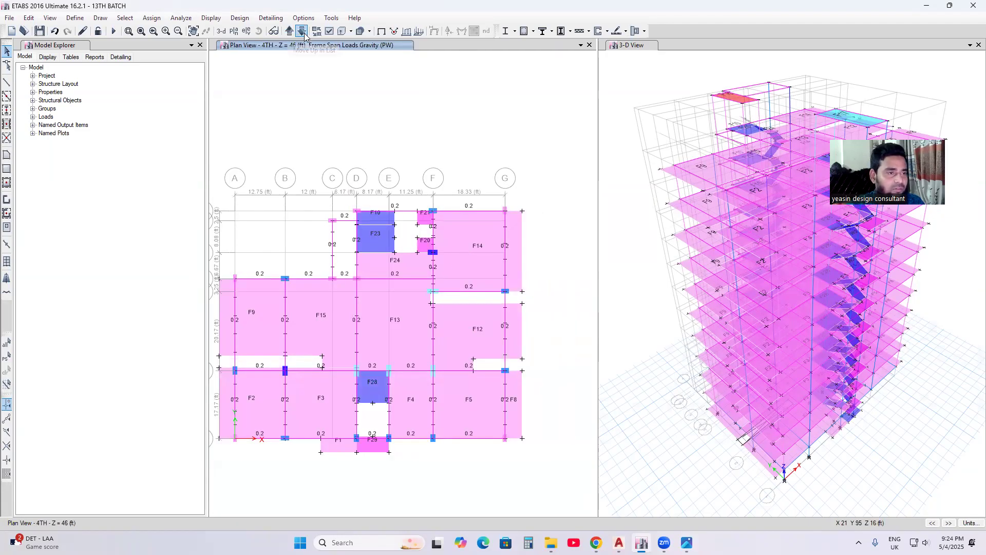
click(290, 31)
click(291, 32)
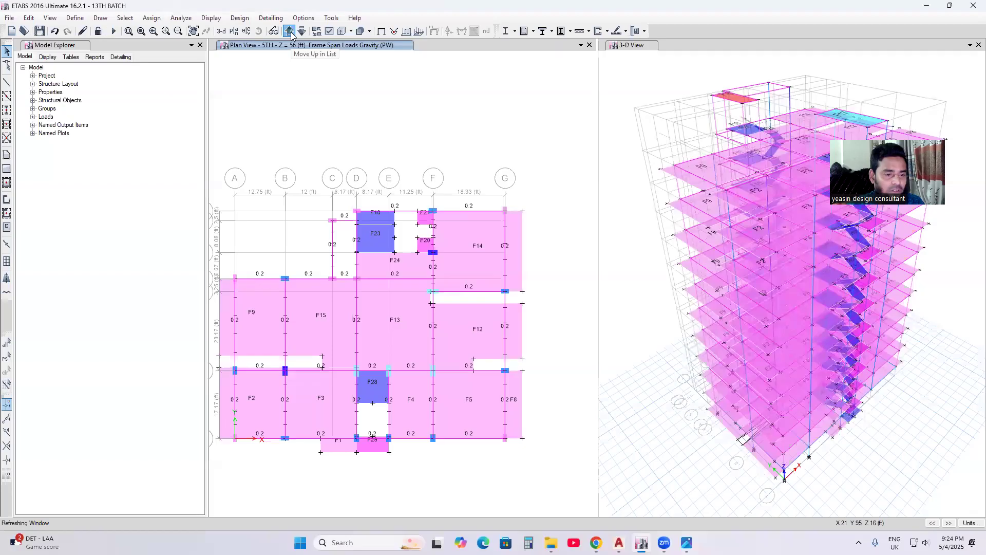
click(290, 32)
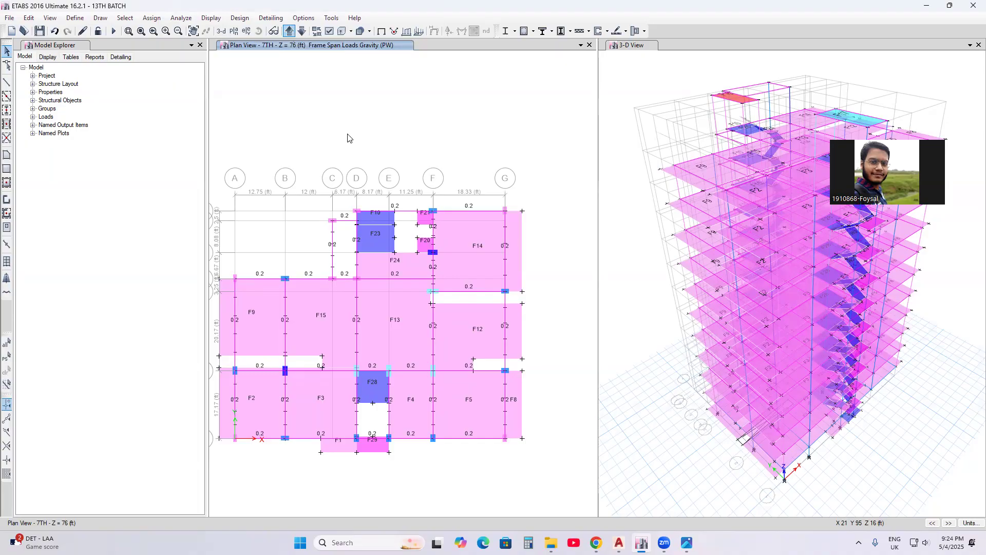
middle_drag(404, 192, 425, 173)
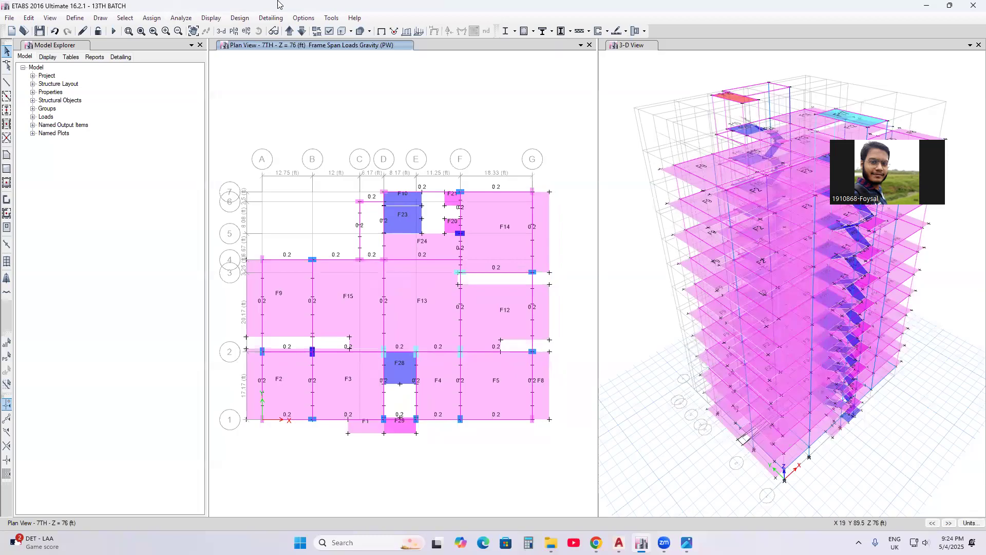
click(290, 30)
click(290, 30)
click(289, 30)
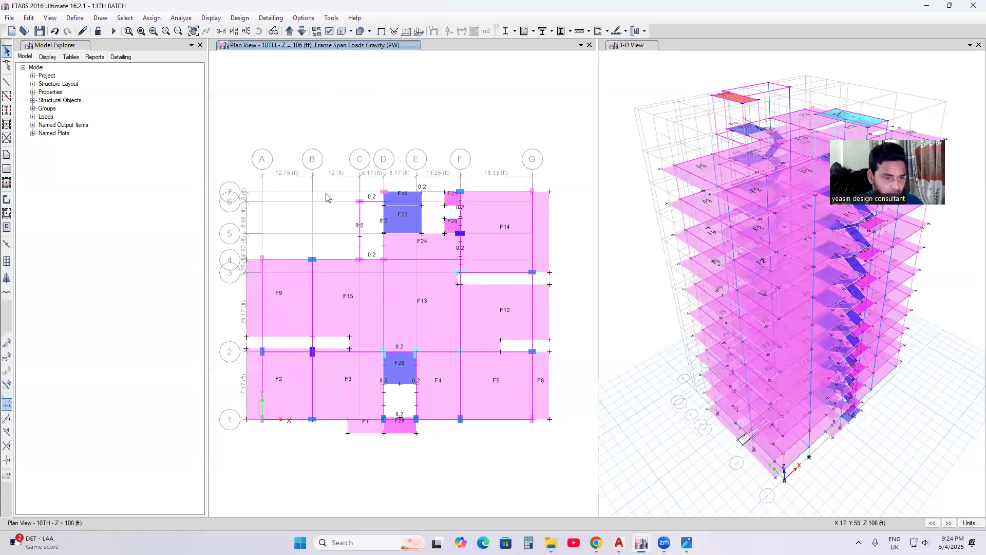
Check the PW loads around the 10TH stair and lift core, and open the TOP story plan view
mouse_move(611, 327)
middle_down()
mouse_move(590, 306)
mouse_move(518, 281)
middle_up()
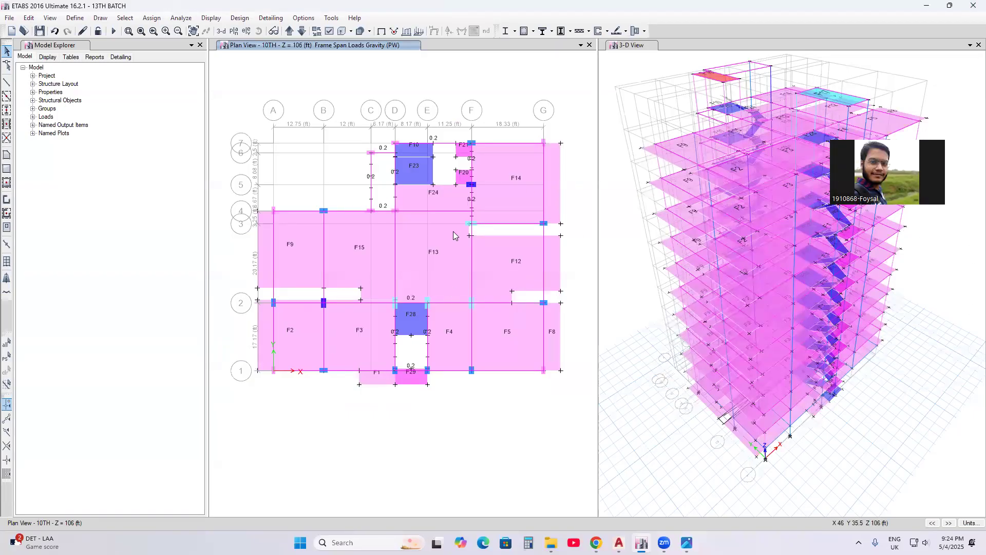
middle_drag(453, 235, 453, 274)
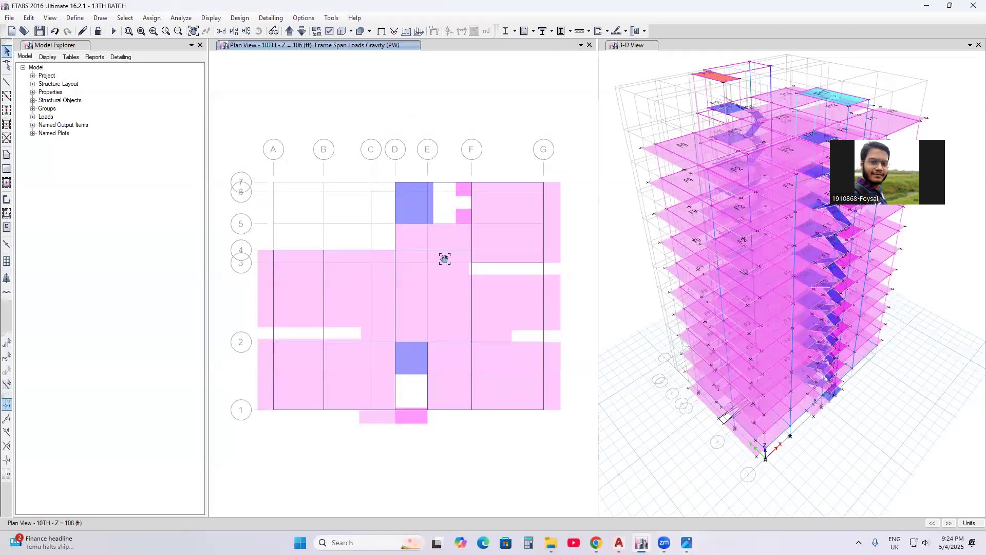
scroll(407, 189, up, 5)
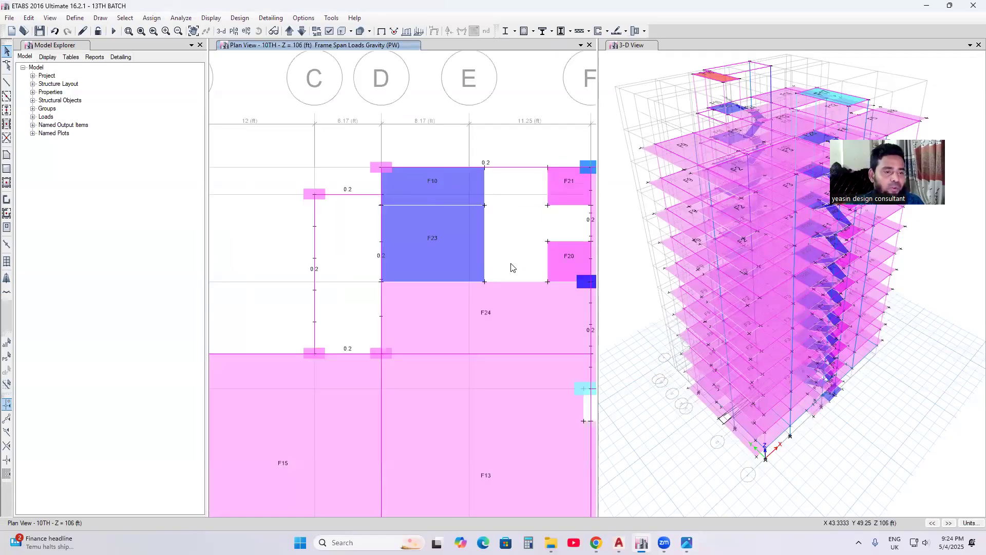
scroll(511, 269, down, 5)
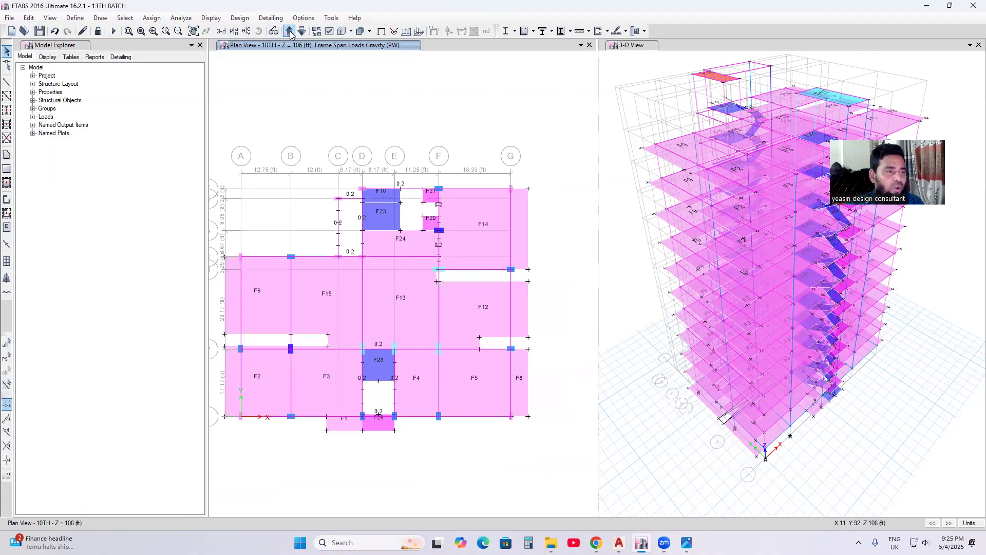
click(290, 32)
click(289, 31)
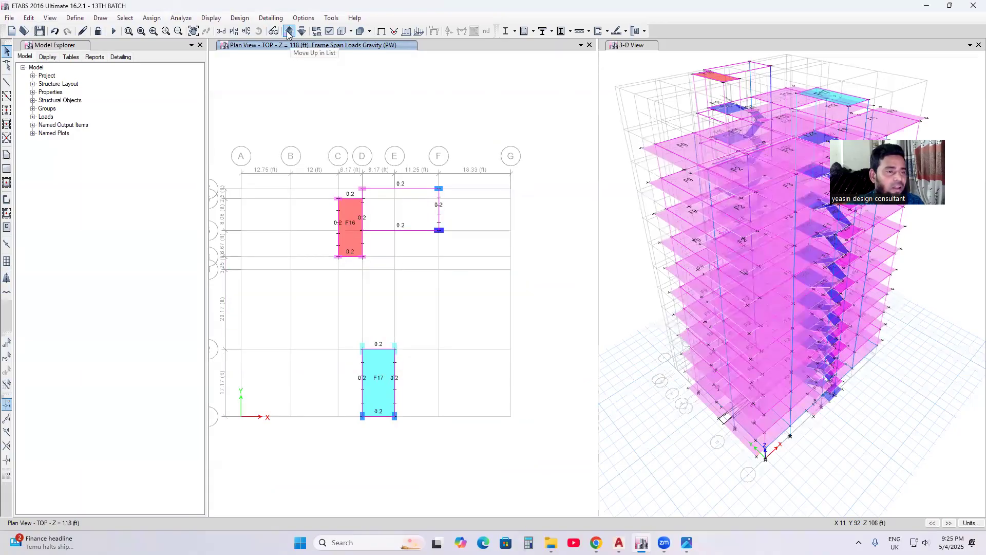
click(289, 31)
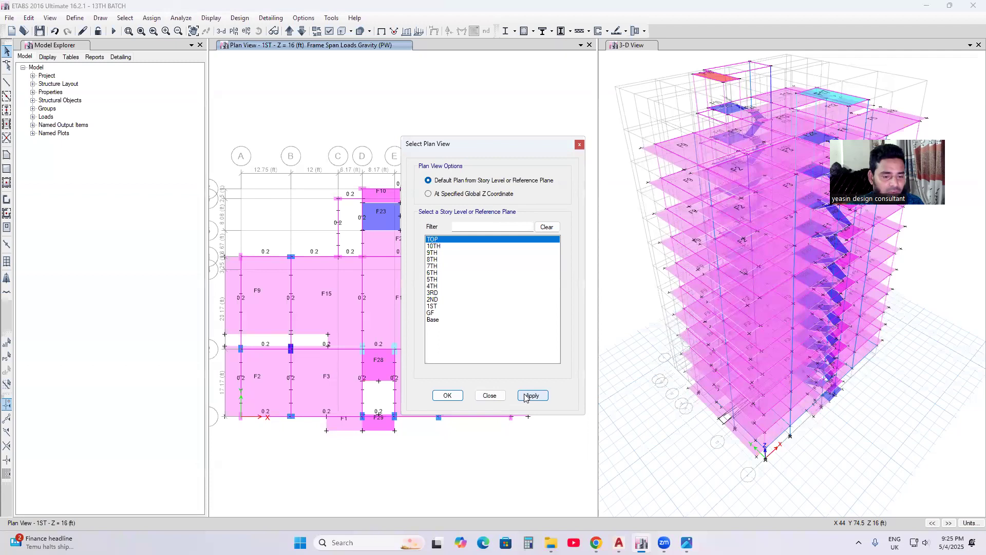
click(532, 395)
click(497, 398)
Select the four beams around slab F17 between grids D–E and 1–2 on the TOP plan
scroll(390, 229, up, 5)
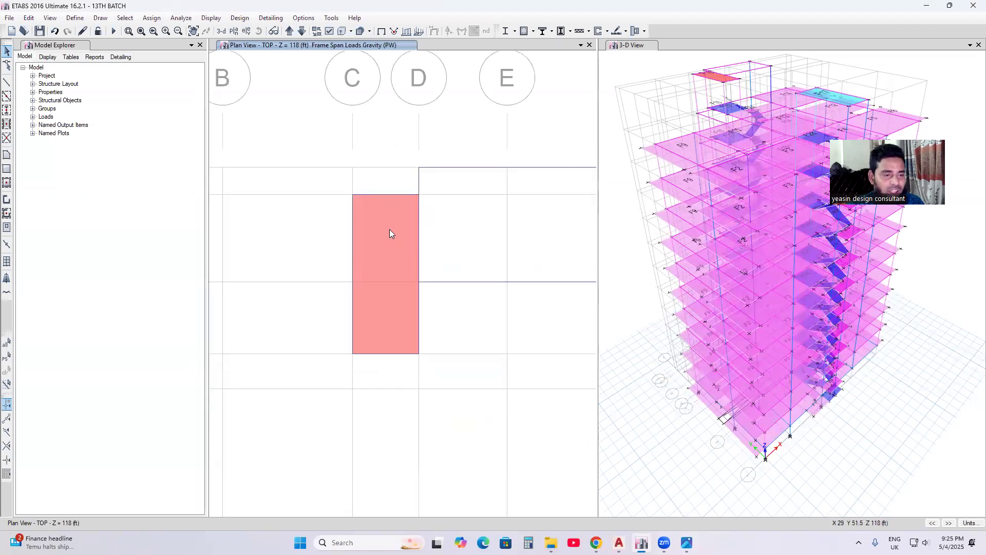
middle_drag(415, 285, 365, 284)
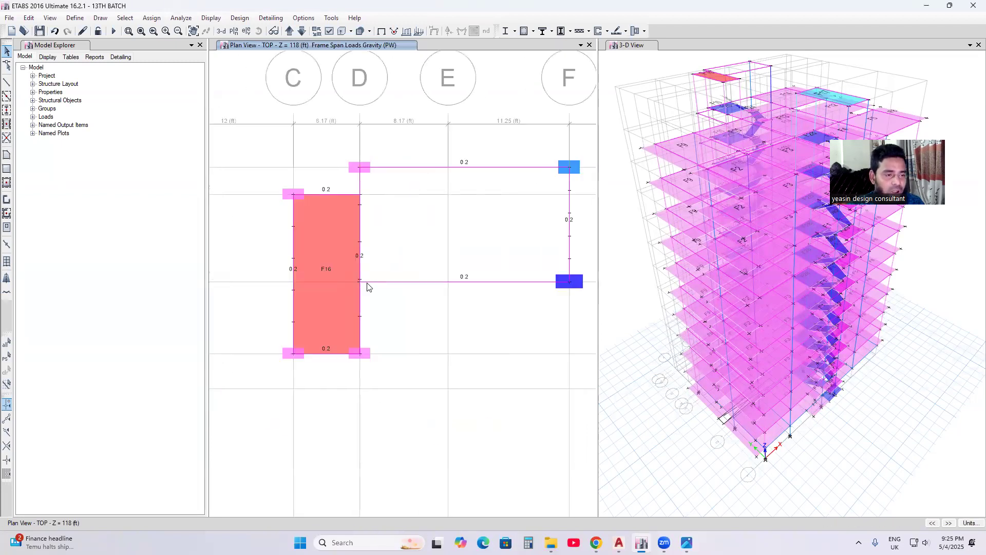
scroll(416, 245, down, 3)
scroll(445, 241, up, 3)
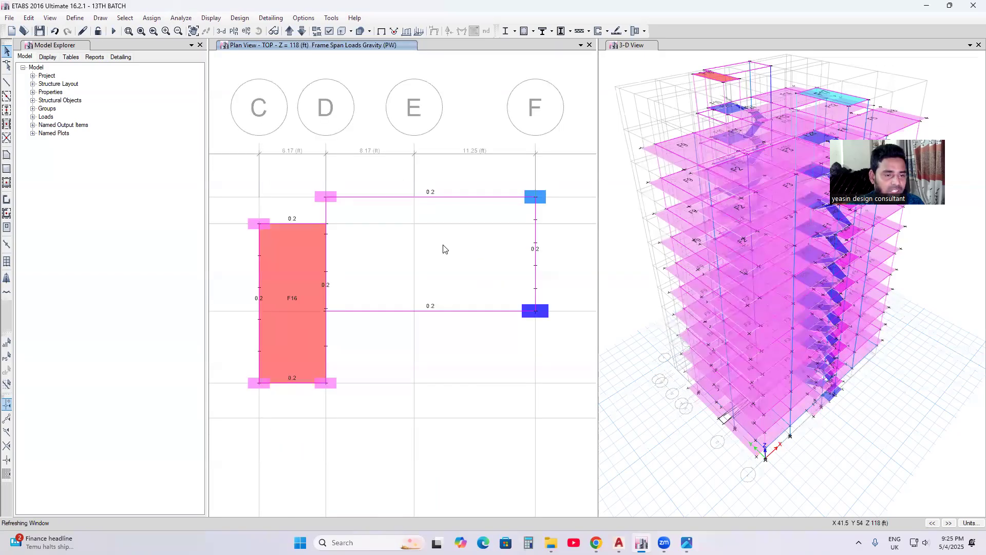
scroll(472, 245, down, 3)
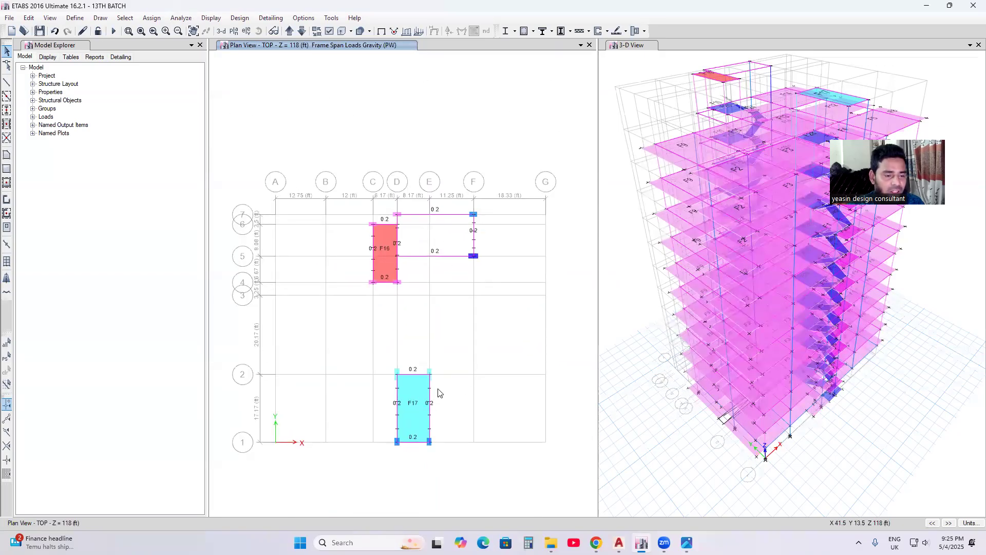
scroll(389, 402, up, 3)
click(386, 395)
click(414, 334)
click(474, 382)
click(416, 416)
Add the beams around slab F16 and the adjoining bay between grids D–F and 5–7 to the selection
middle_drag(494, 177, 487, 351)
middle_drag(473, 137, 480, 272)
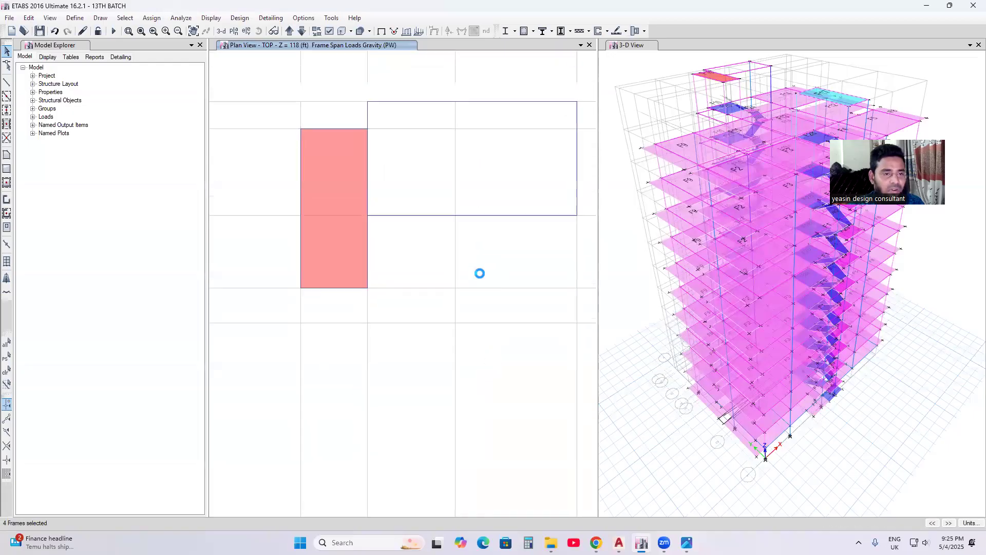
click(466, 216)
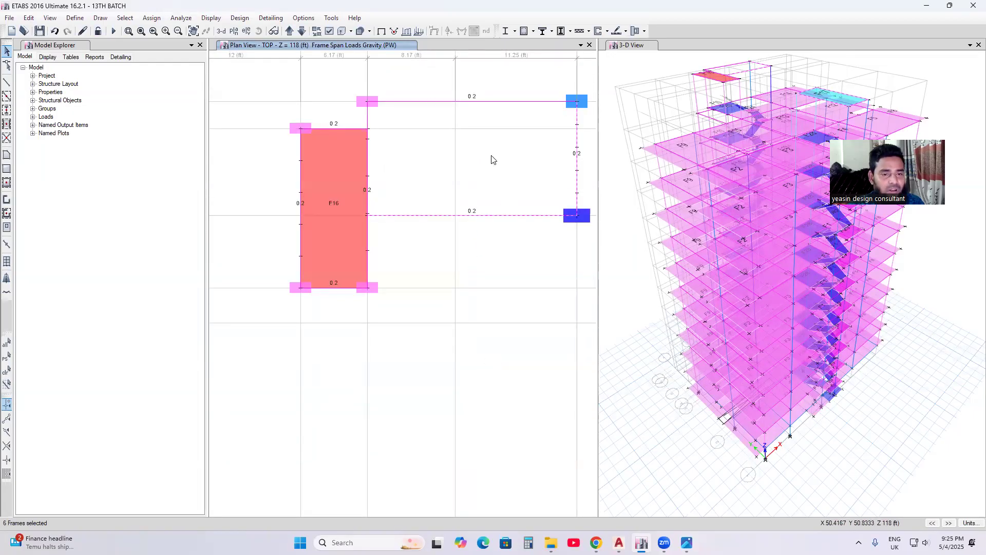
click(447, 101)
click(368, 121)
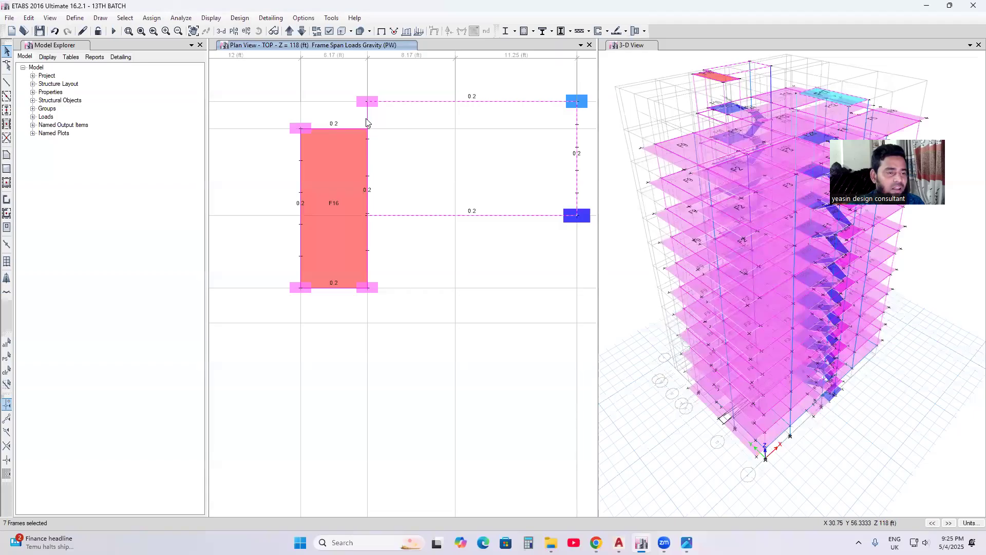
click(301, 153)
click(334, 287)
click(337, 128)
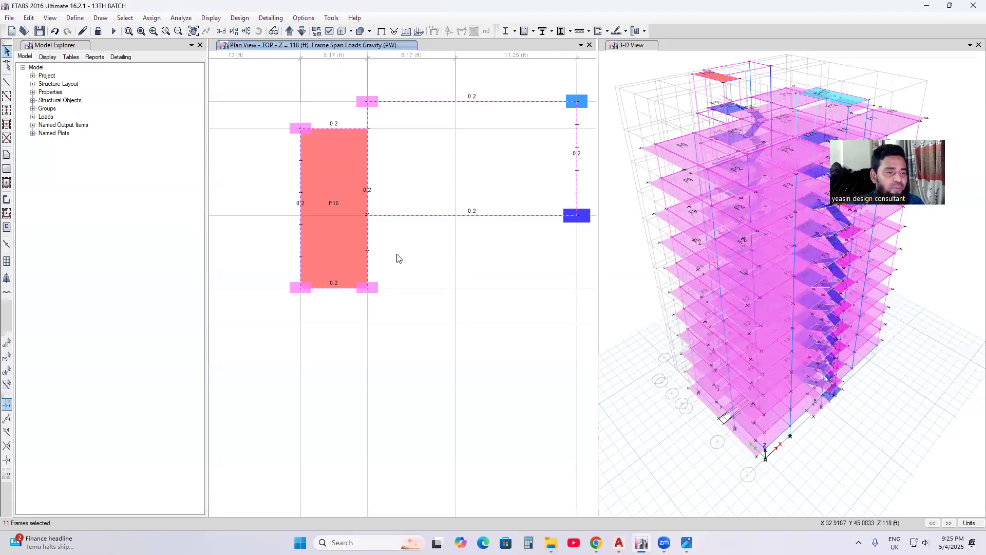
key(F3)
middle_drag(462, 290, 441, 259)
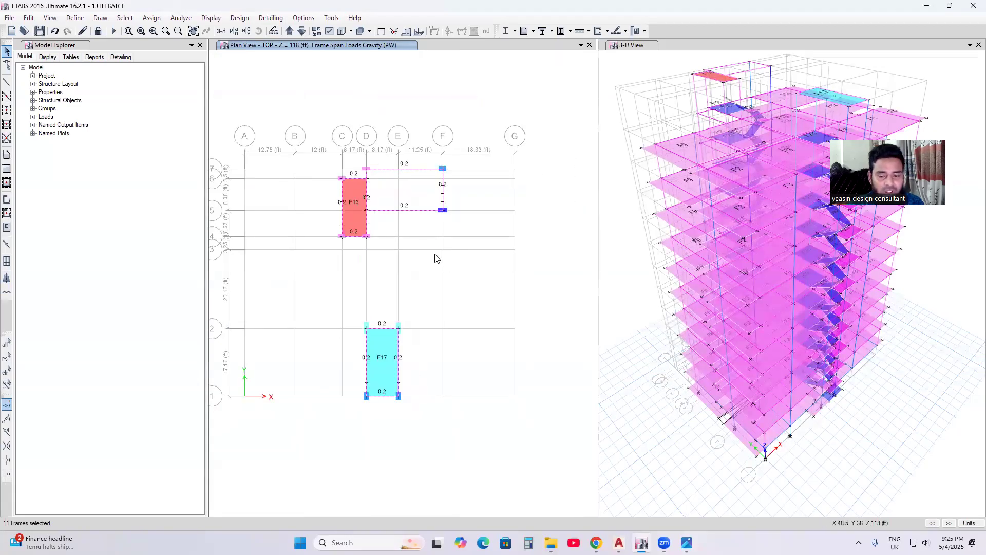
Replace the PW distributed load on the selected TOP beams with a uniform gravity load of 0 kip/ft
click(151, 19)
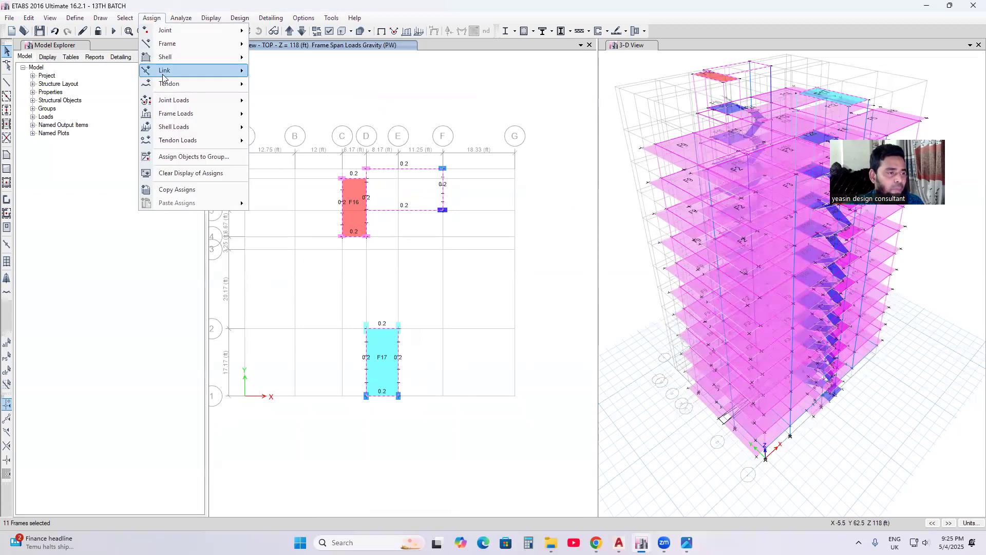
mouse_move(179, 119)
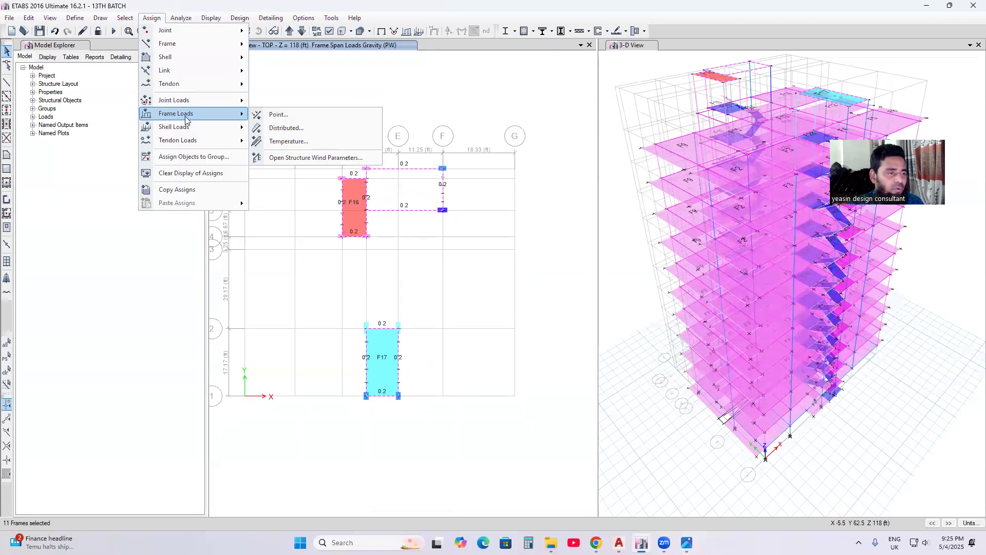
click(286, 128)
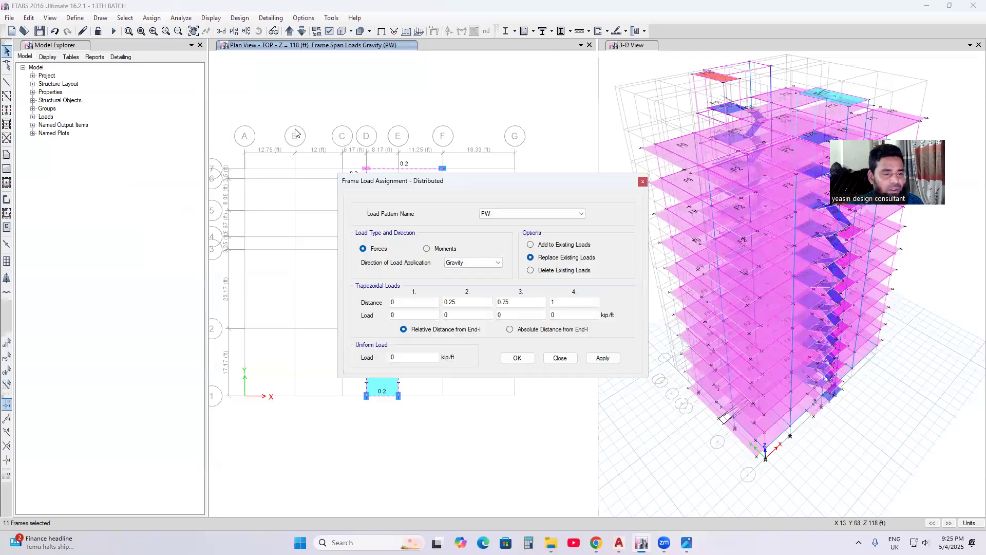
click(498, 214)
click(489, 237)
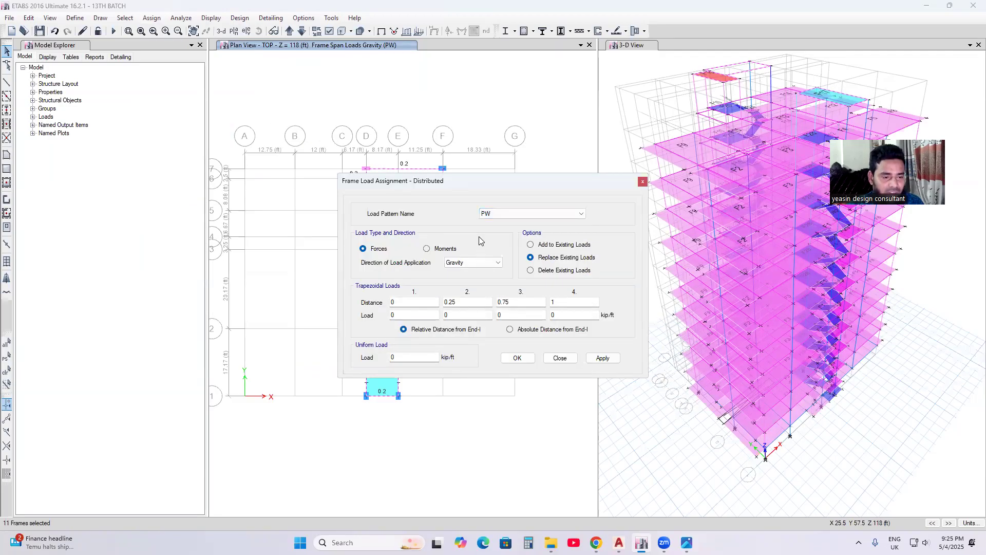
click(398, 359)
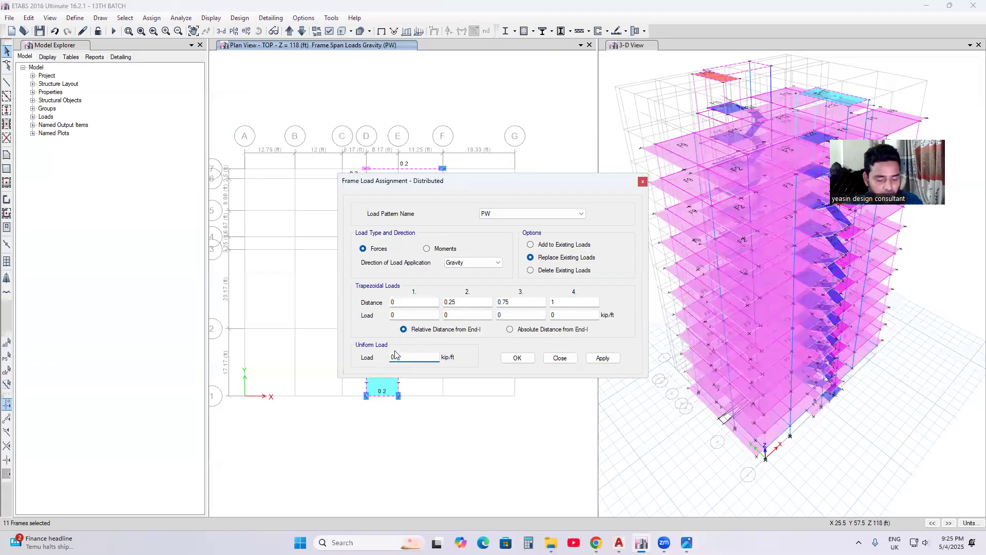
key(BackSpace)
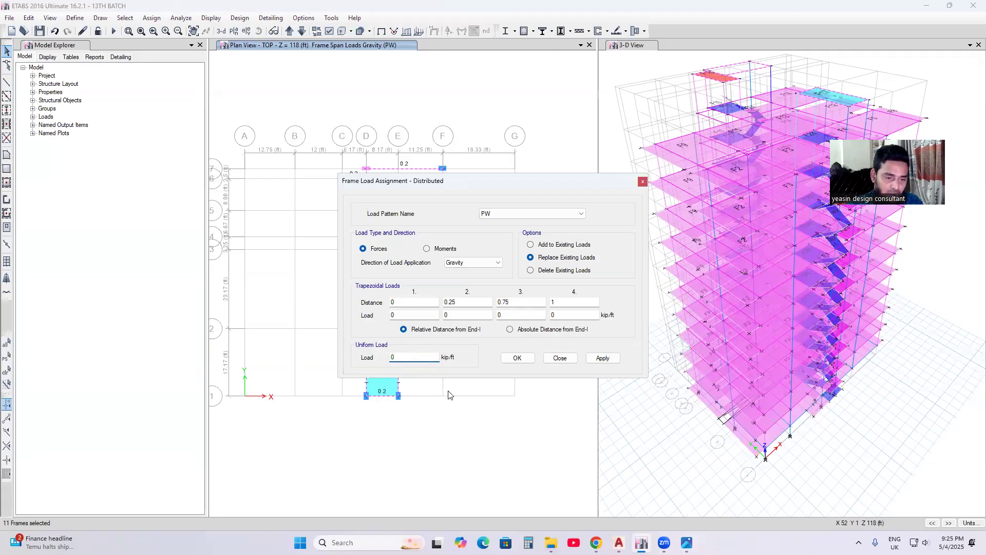
click(523, 361)
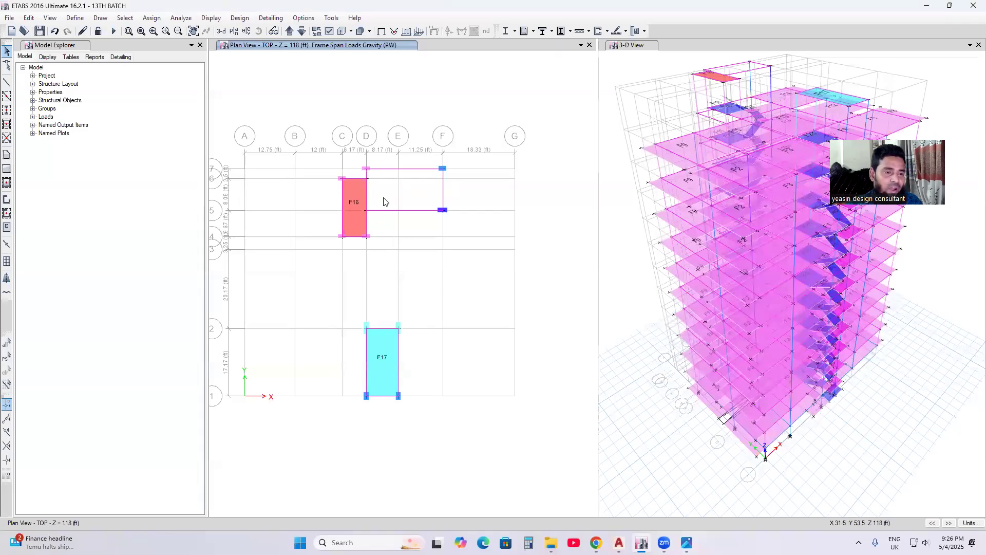
Inspect the load assignments of the TOP beam on grid line 5 between grids D and F
click(389, 212)
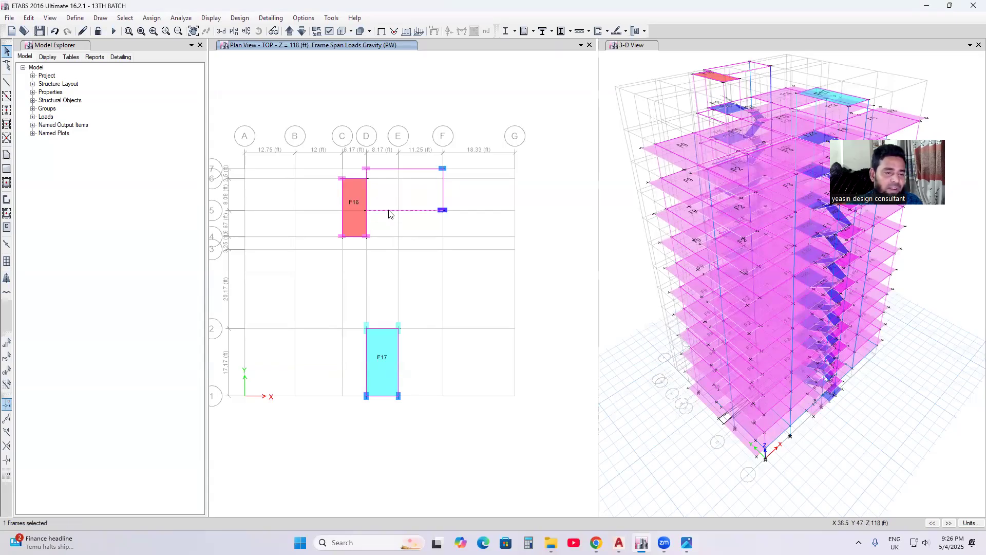
right_click(390, 211)
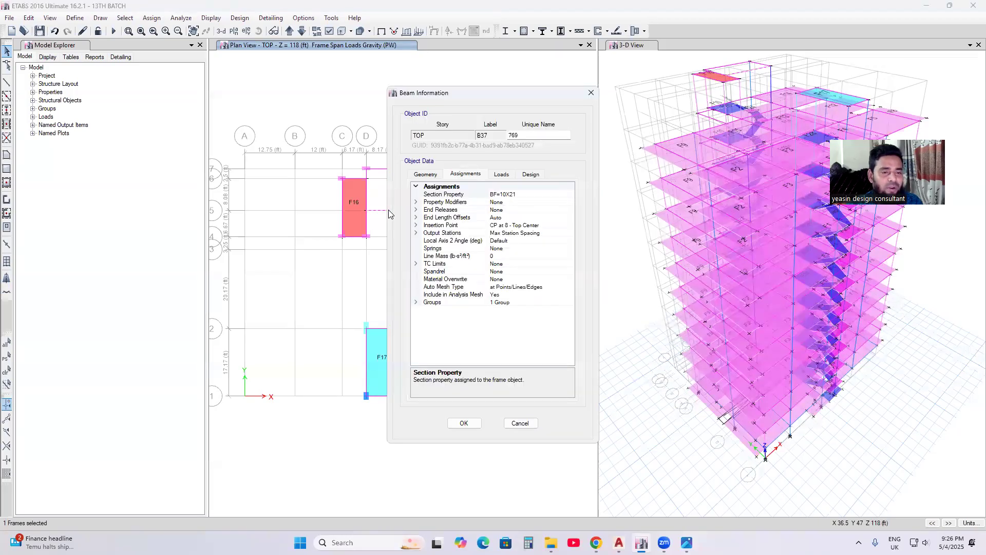
click(502, 175)
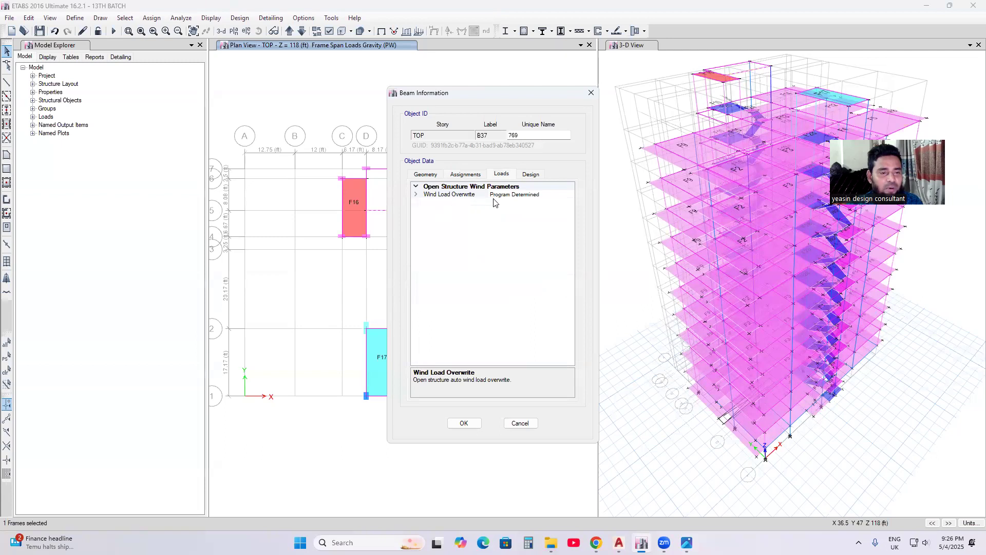
click(521, 426)
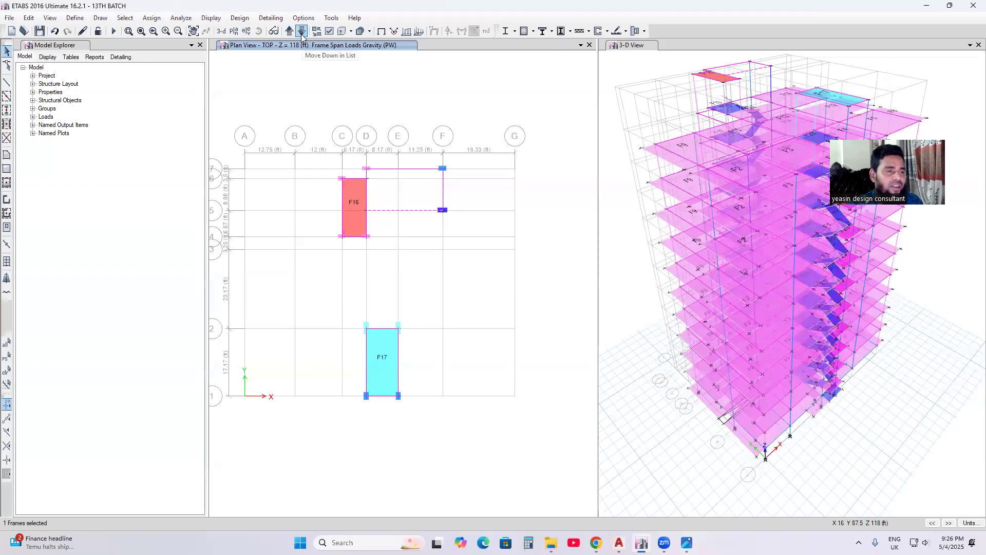
Inspect the load assignments of the 9TH beam on grid line D between grids 2 and 4, and deselect it
click(302, 31)
click(302, 32)
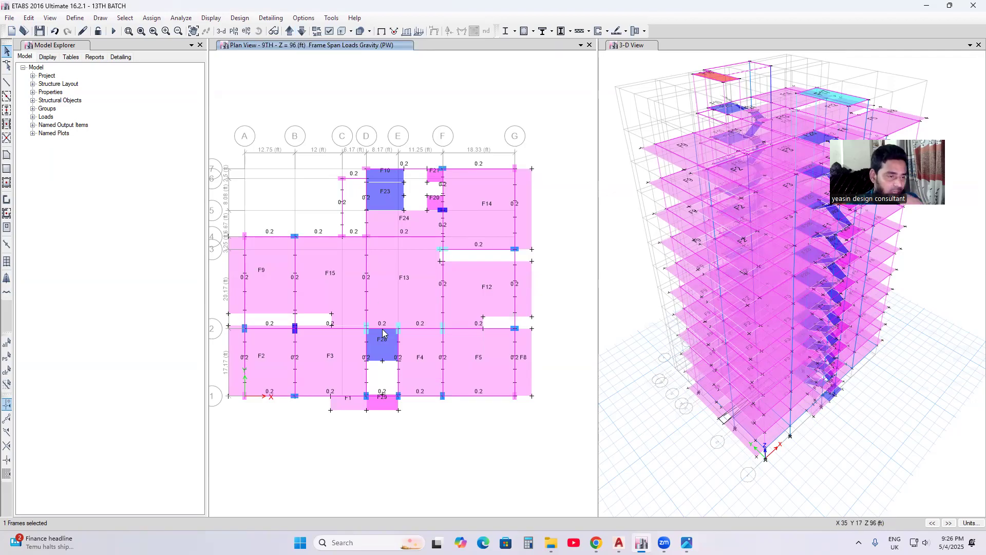
click(366, 286)
right_click(367, 284)
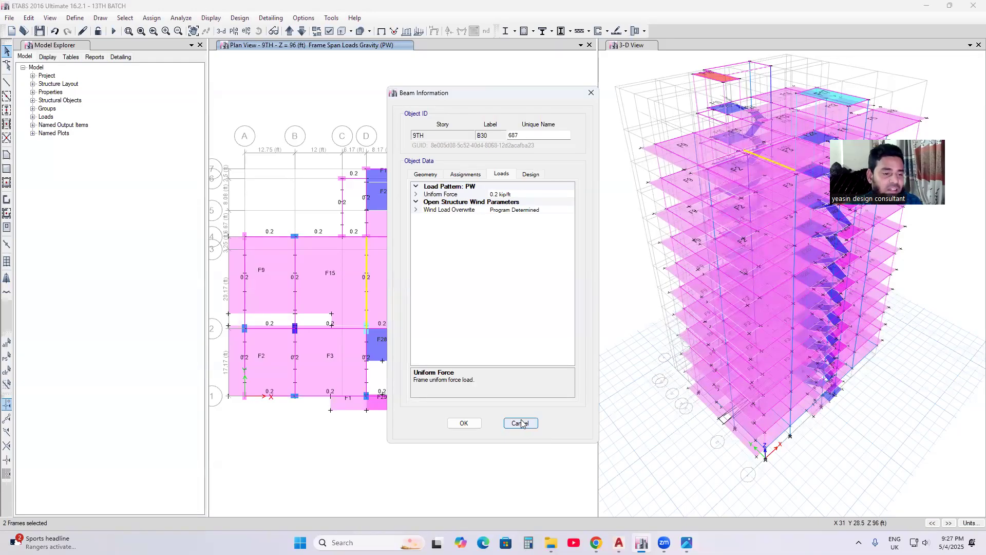
click(520, 423)
middle_drag(525, 381, 546, 336)
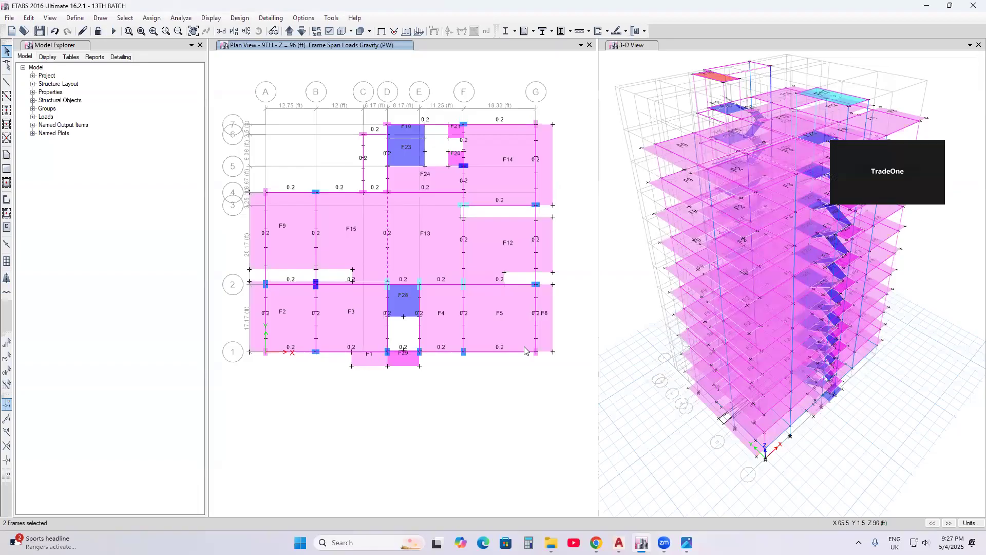
middle_drag(526, 350, 511, 365)
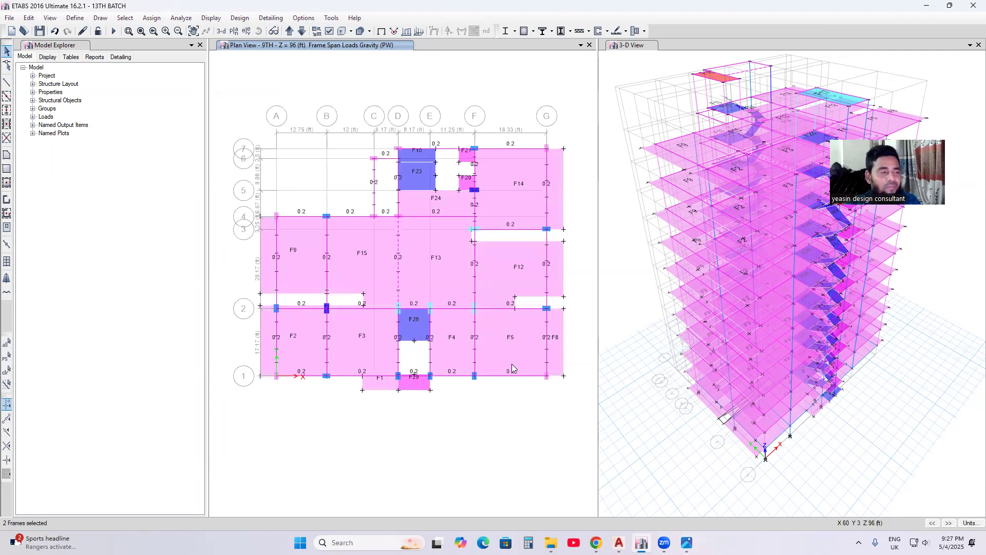
middle_drag(487, 264, 483, 254)
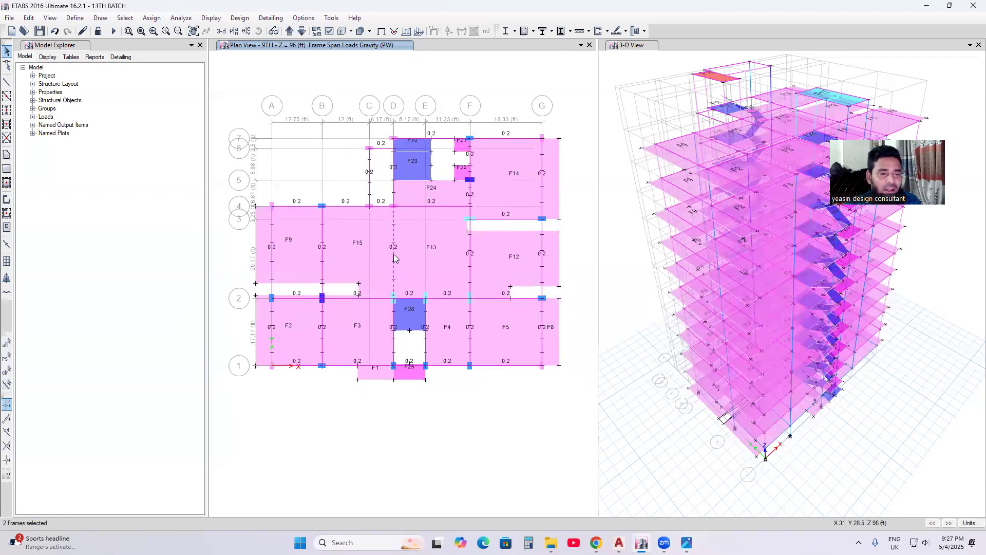
middle_drag(400, 254, 393, 244)
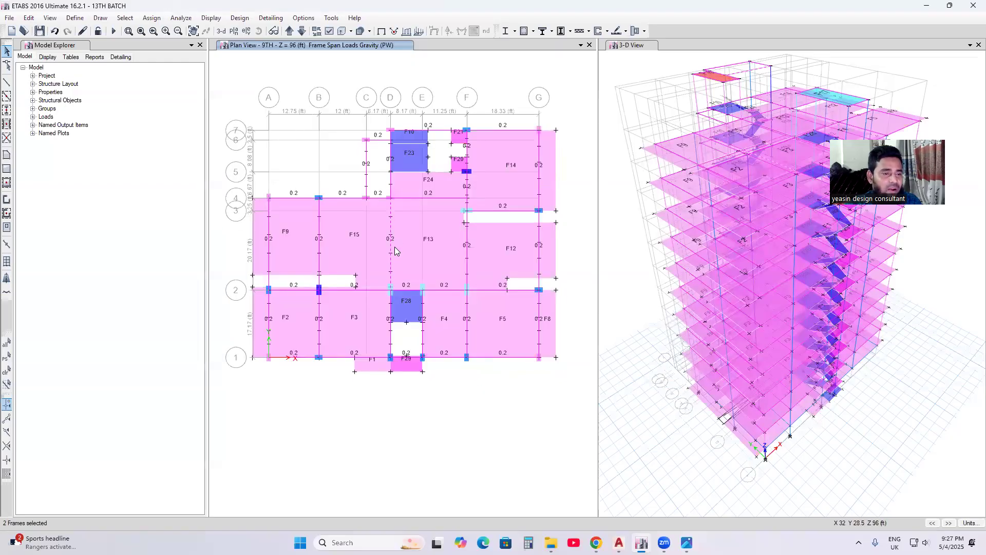
click(386, 247)
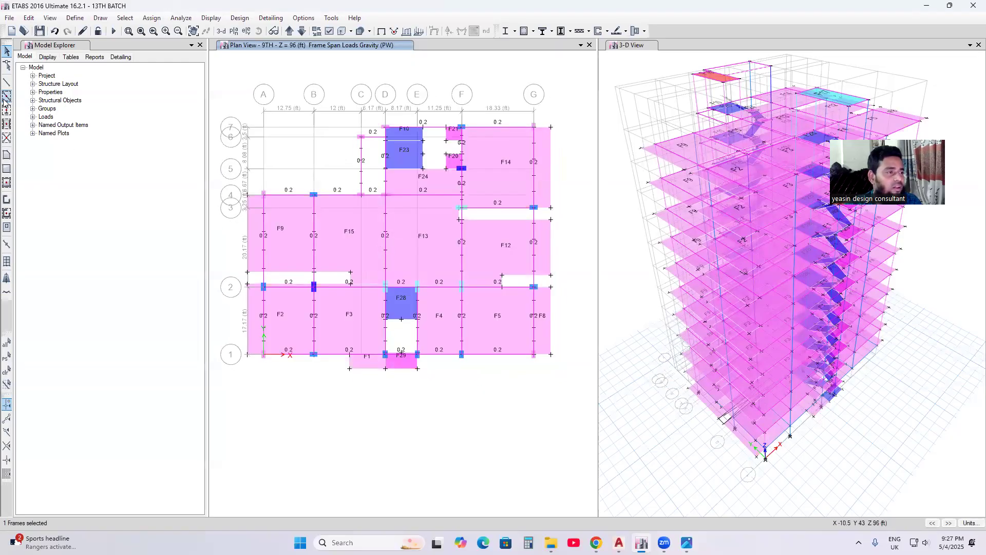
Show the Base story plan and select all of its joints across grids A–G and 1–7
click(234, 31)
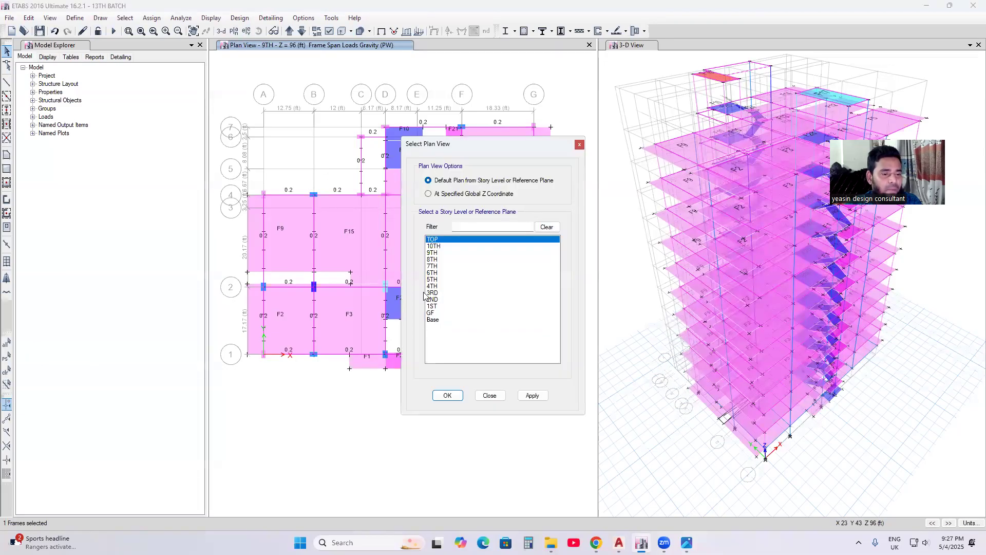
click(433, 320)
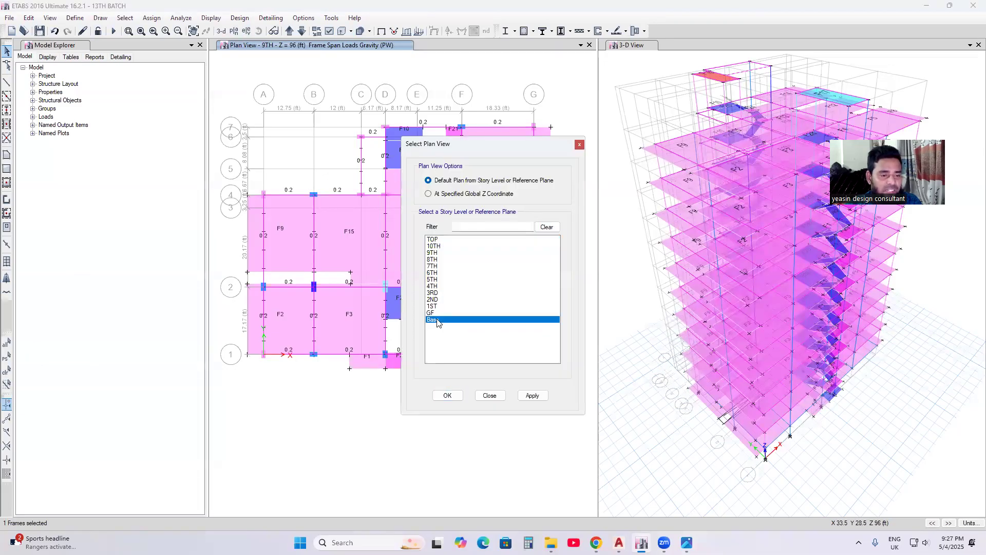
click(532, 396)
click(489, 396)
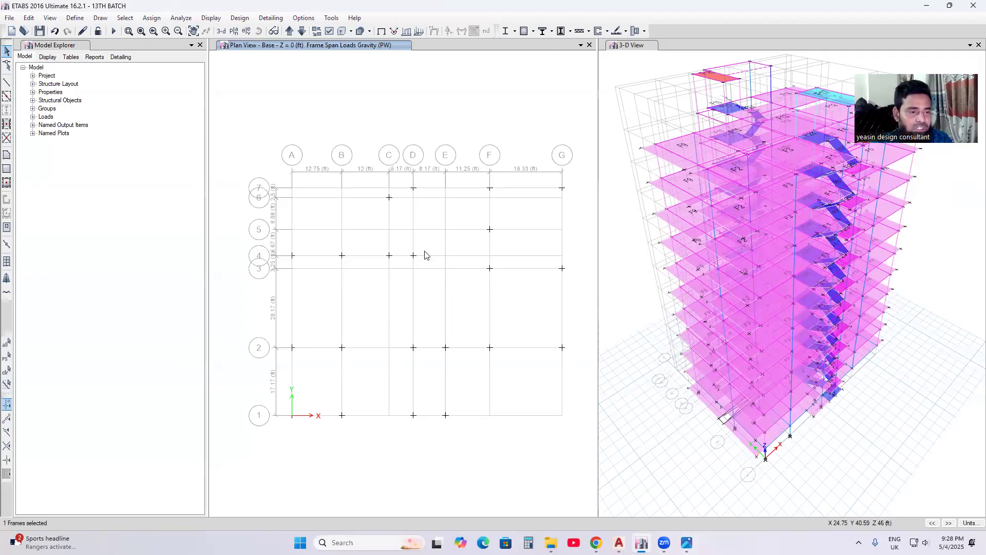
middle_drag(546, 360, 524, 342)
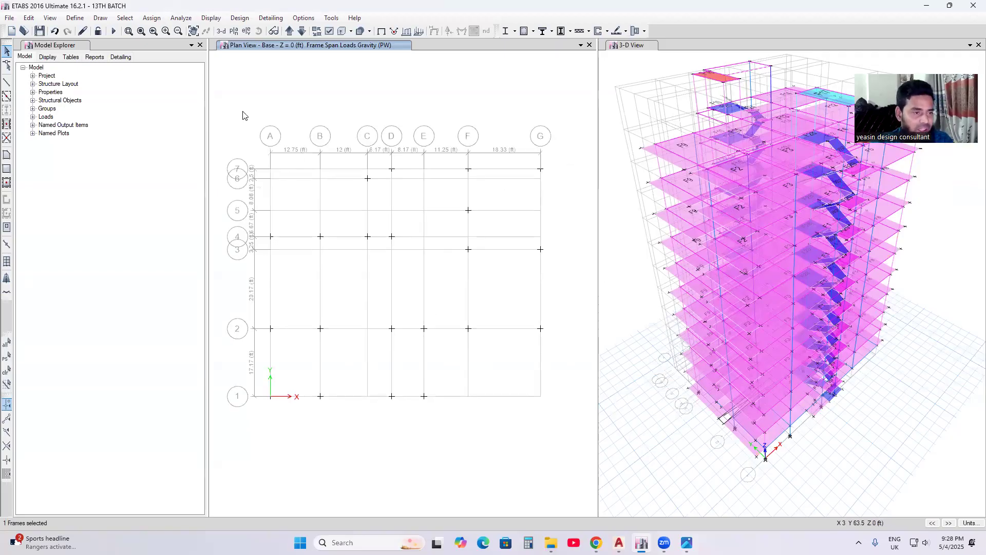
drag(237, 122, 552, 431)
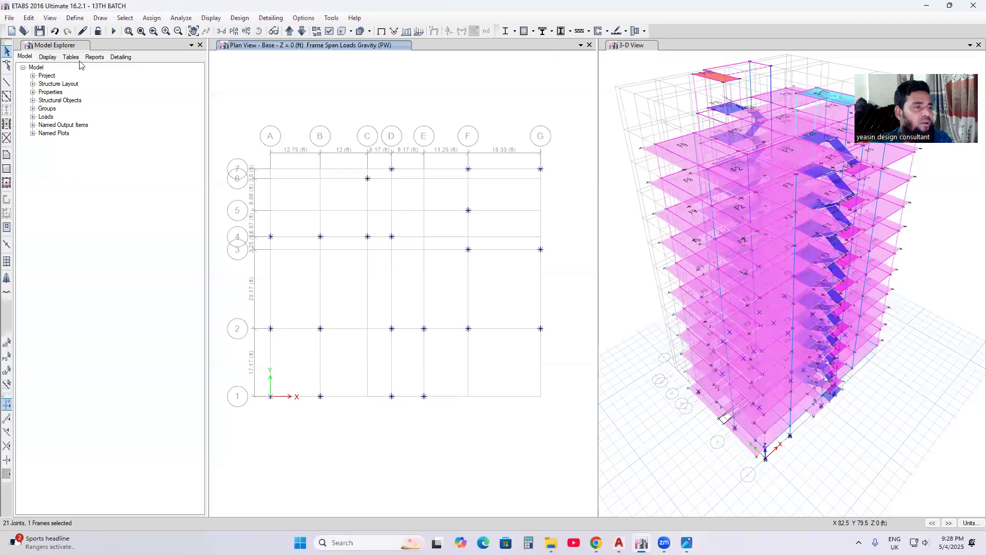
Assign fixed restraints to the selected base joints, with translation and rotation restrained in X, Y and Z
click(152, 18)
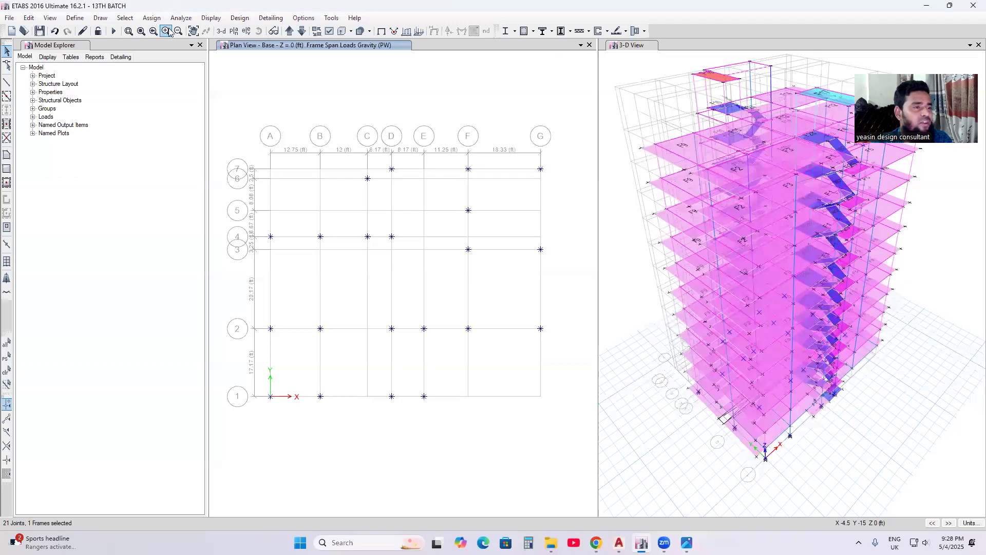
mouse_move(173, 33)
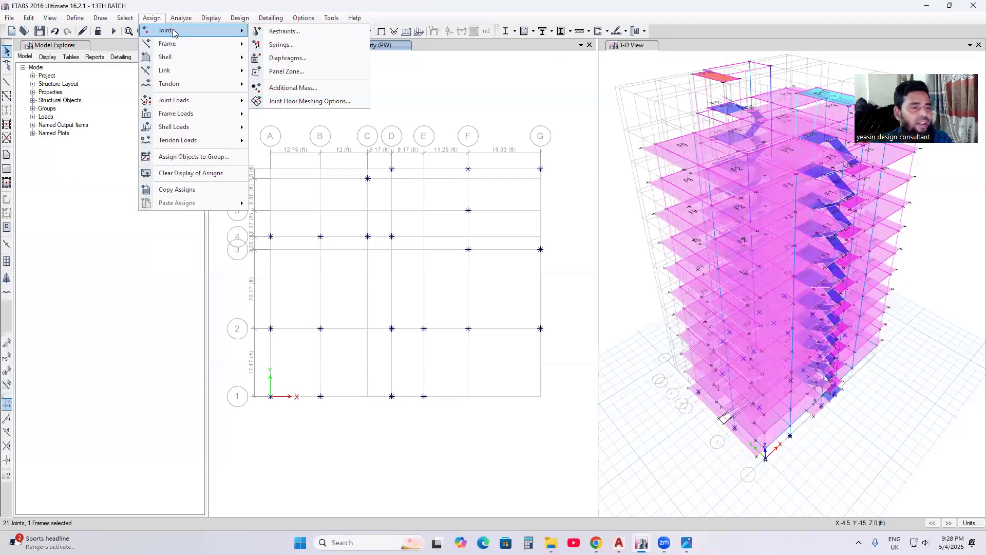
click(283, 32)
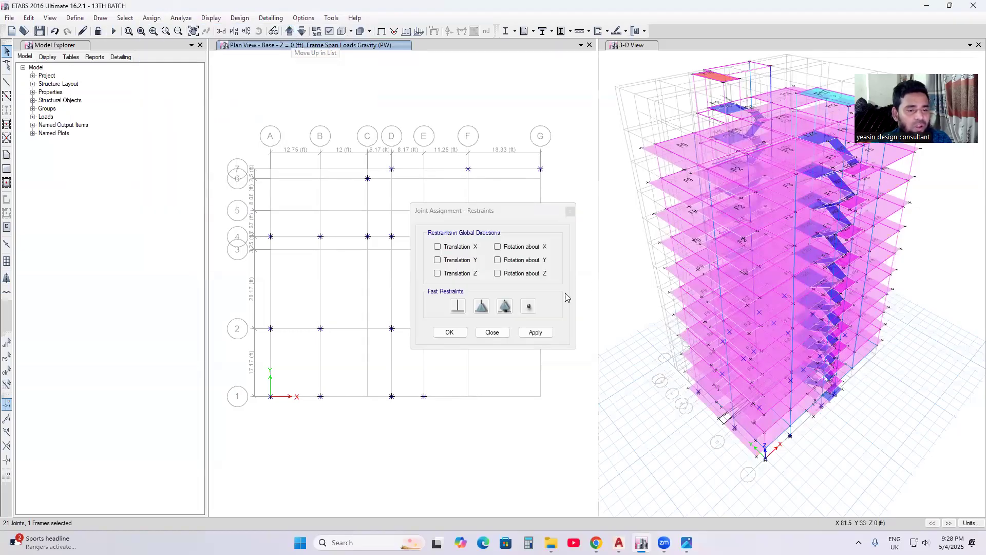
click(457, 307)
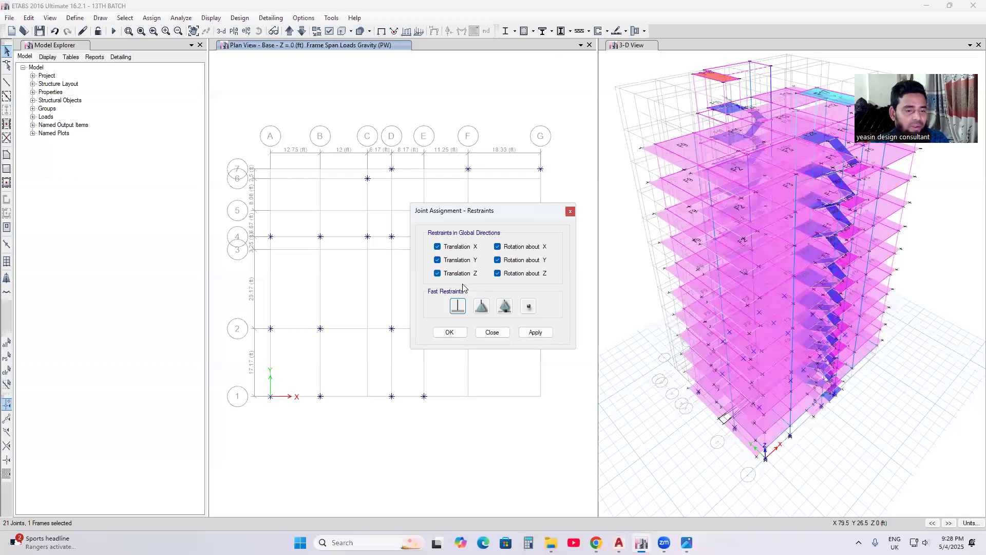
click(535, 334)
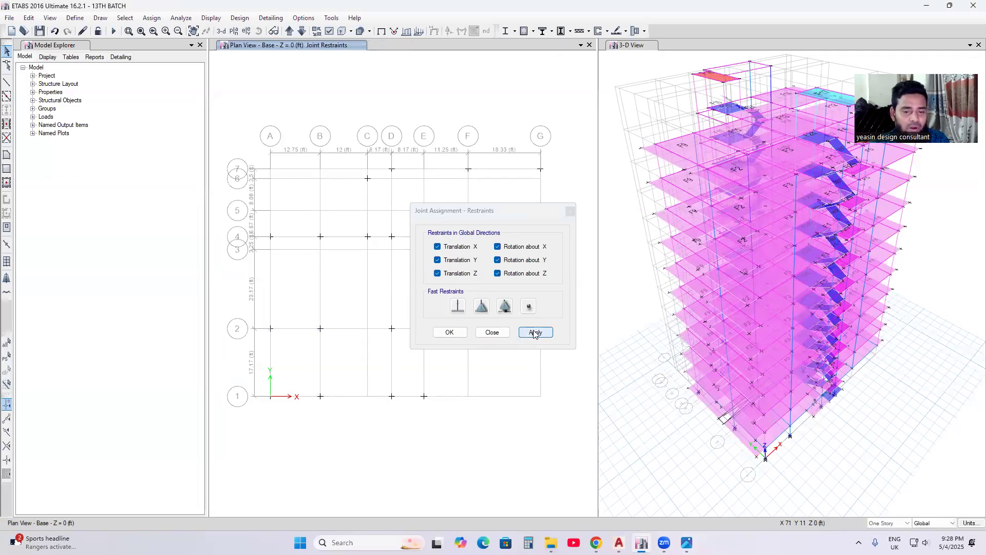
click(450, 333)
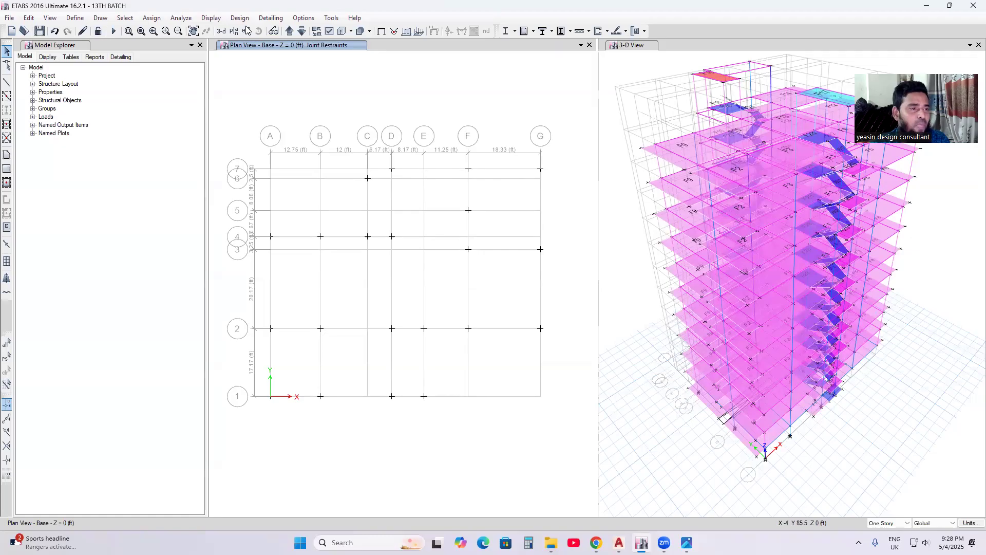
Examine the base supports and the whole building from several angles in a default 3-D view
click(221, 31)
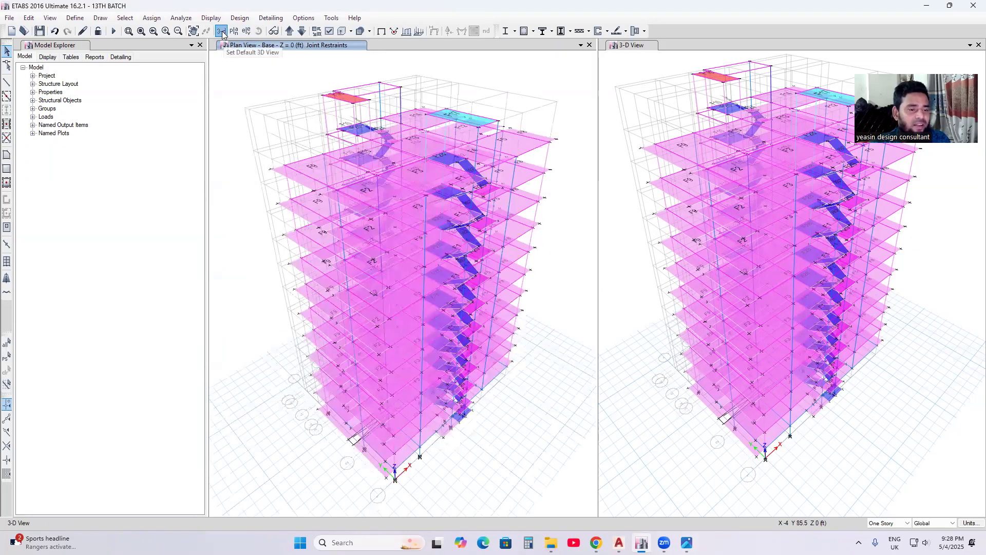
click(259, 31)
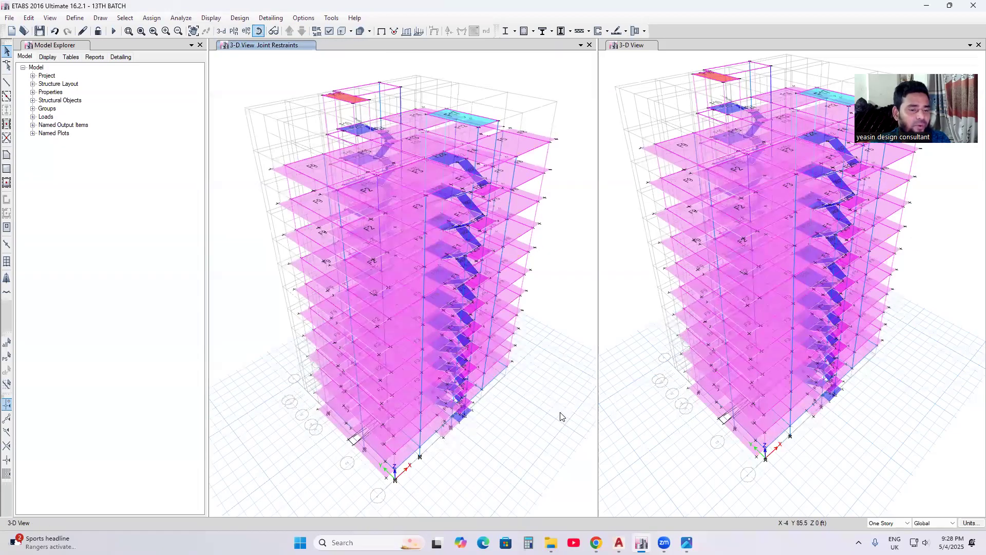
drag(534, 303, 523, 269)
scroll(344, 468, up, 3)
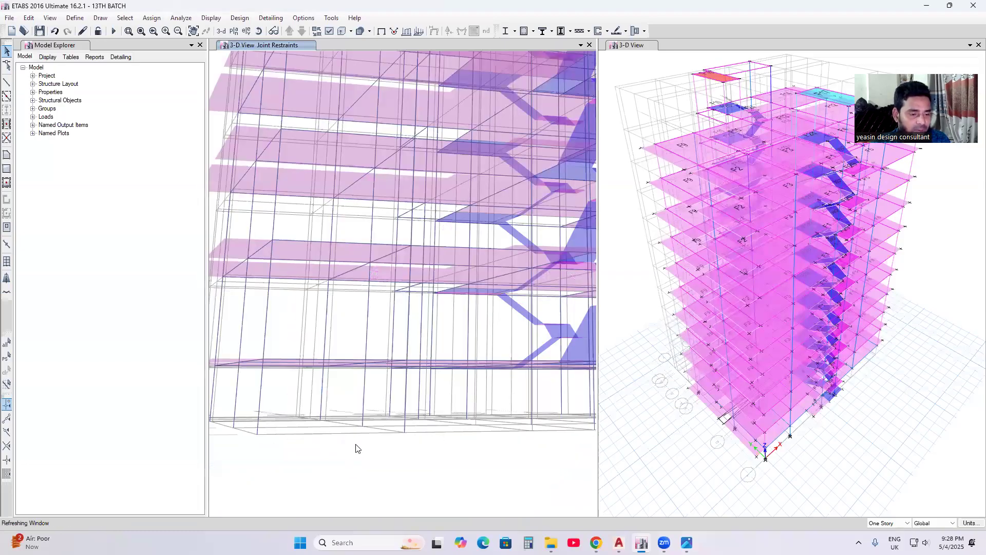
scroll(401, 446, down, 3)
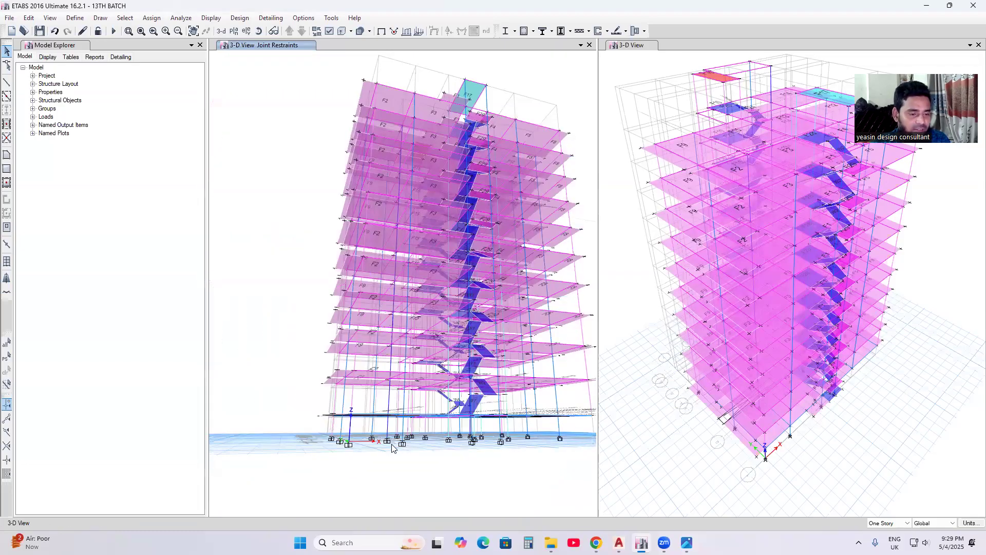
scroll(399, 447, down, 3)
click(258, 31)
drag(483, 368, 439, 296)
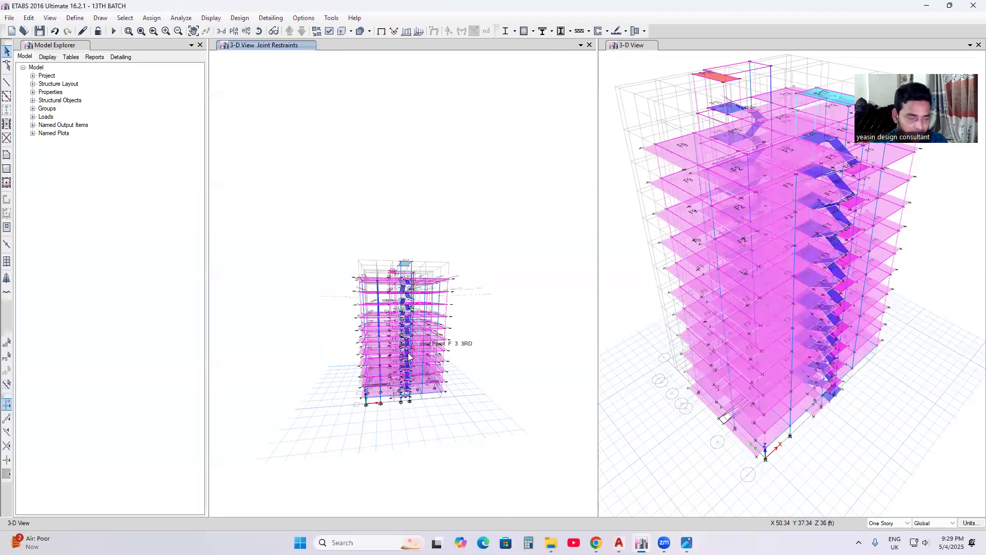
scroll(432, 360, up, 4)
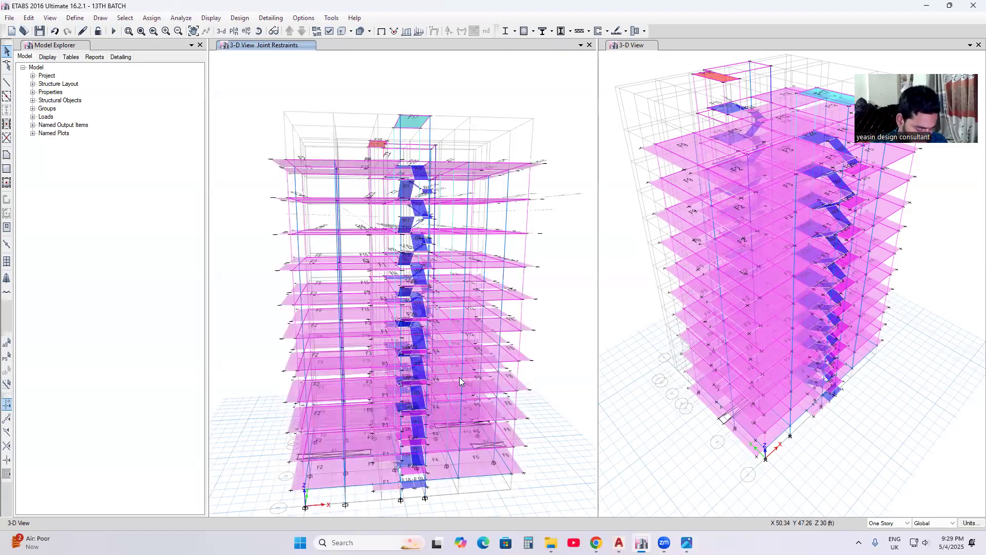